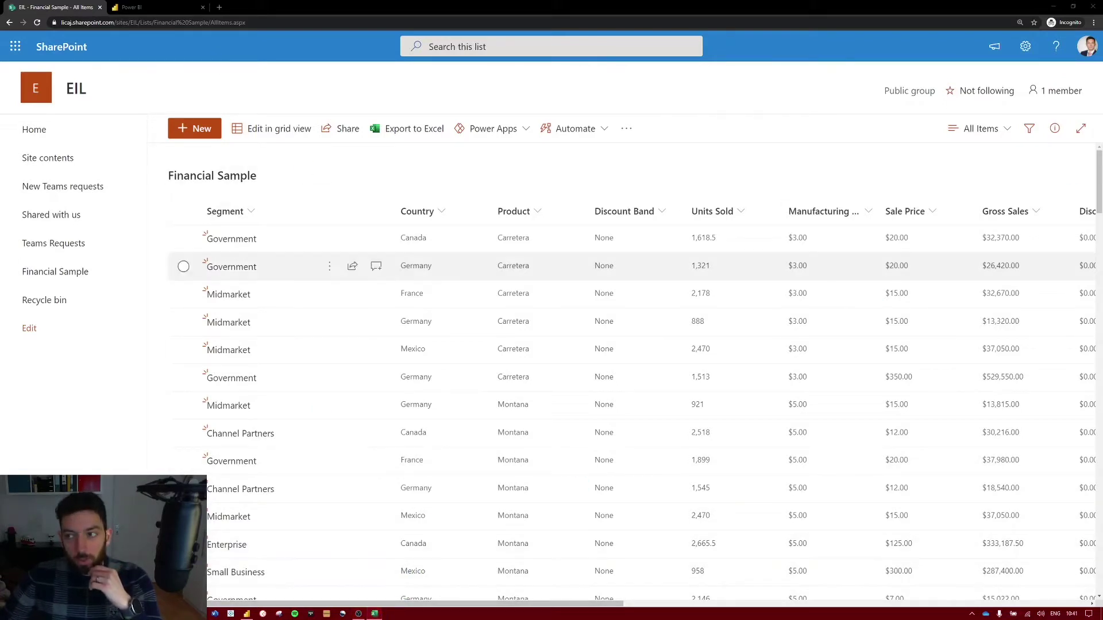
View the Financial Sample workbook in Excel and inspect the Date column's settings in the SharePoint list without changing them
{"action": "key", "text": "alt+Tab"}
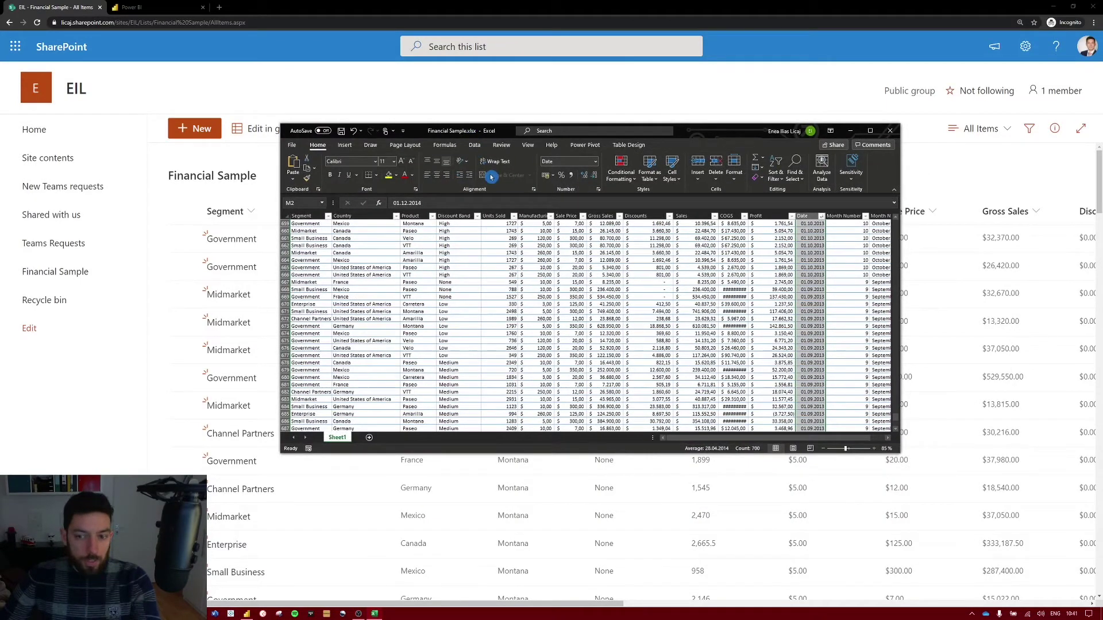
{"action": "left_click", "coordinate": [845, 135]}
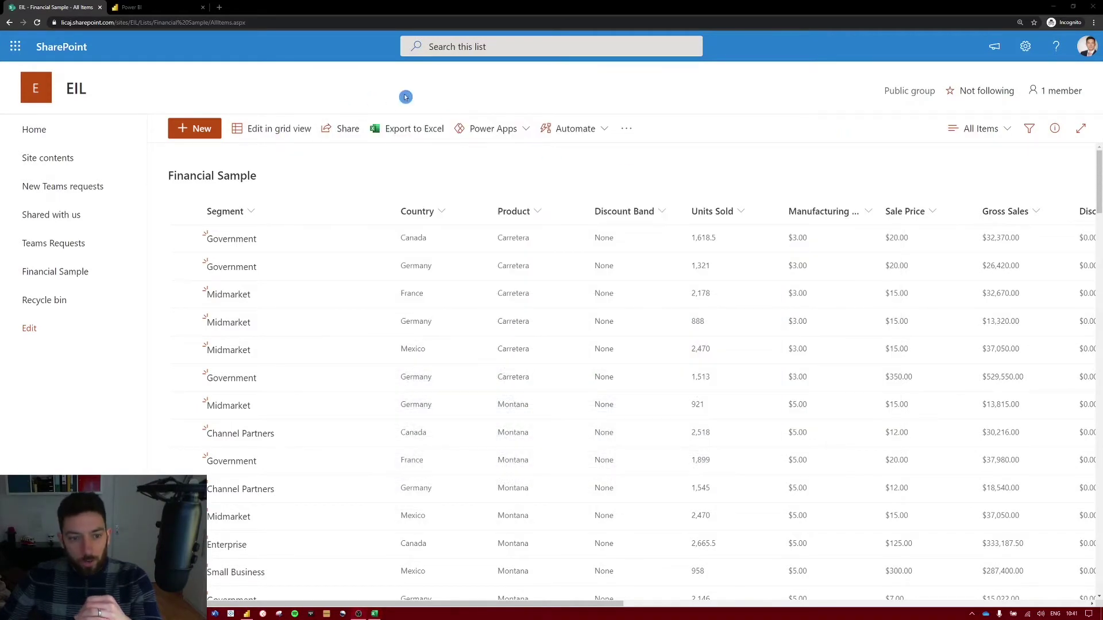
{"action": "left_click_drag", "start_coordinate": [364, 603], "coordinate": [586, 602]}
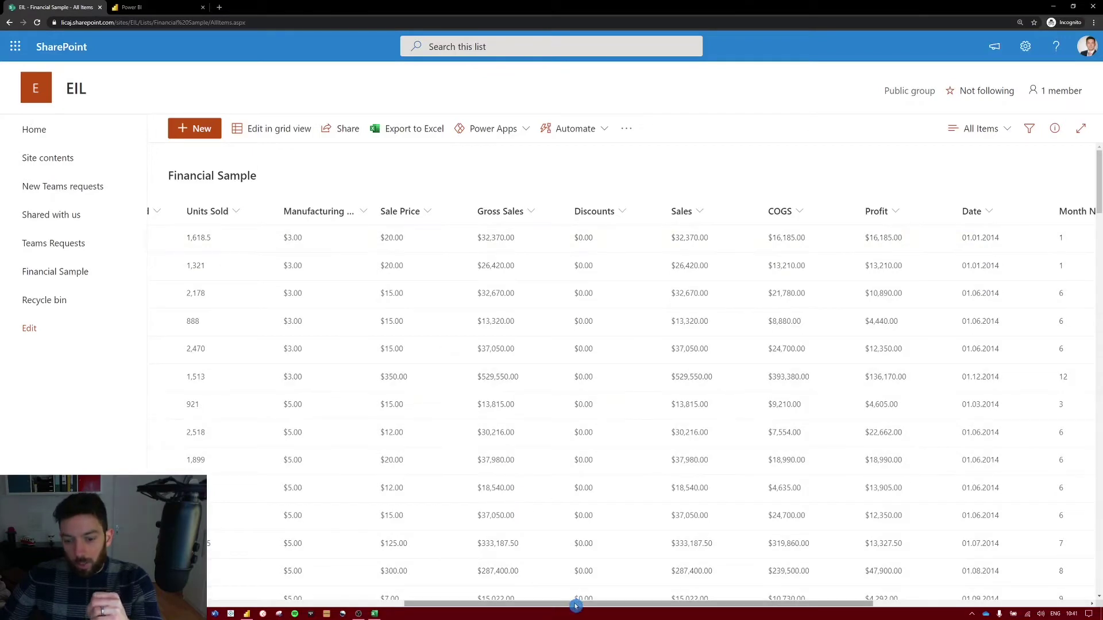
{"action": "left_click_drag", "start_coordinate": [576, 603], "coordinate": [729, 600]}
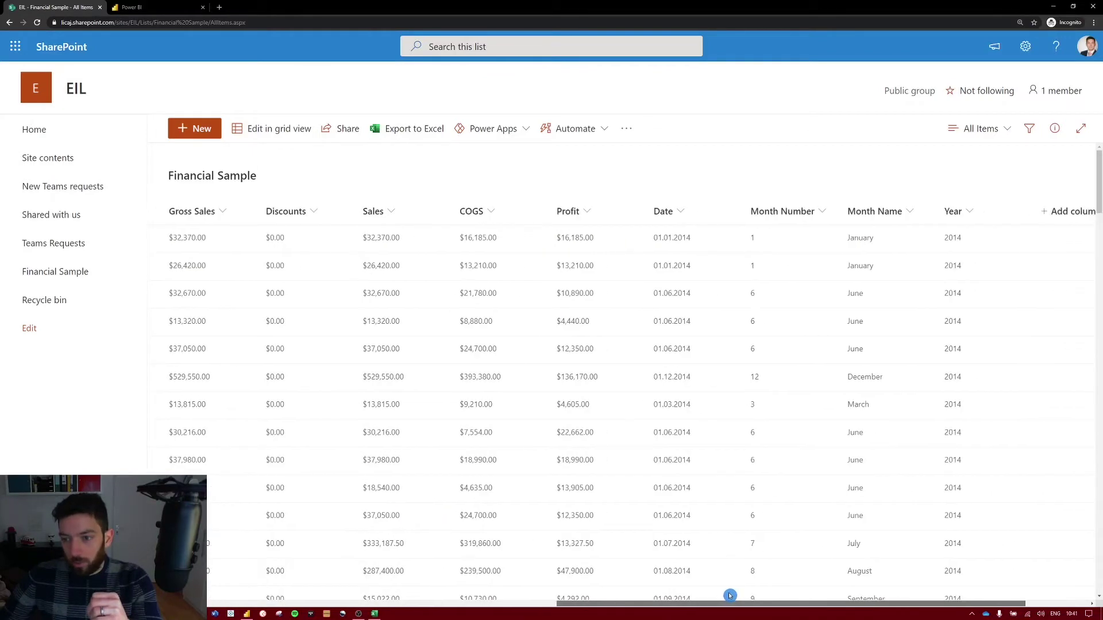
{"action": "left_click", "coordinate": [681, 213]}
{"action": "mouse_move", "coordinate": [707, 329]}
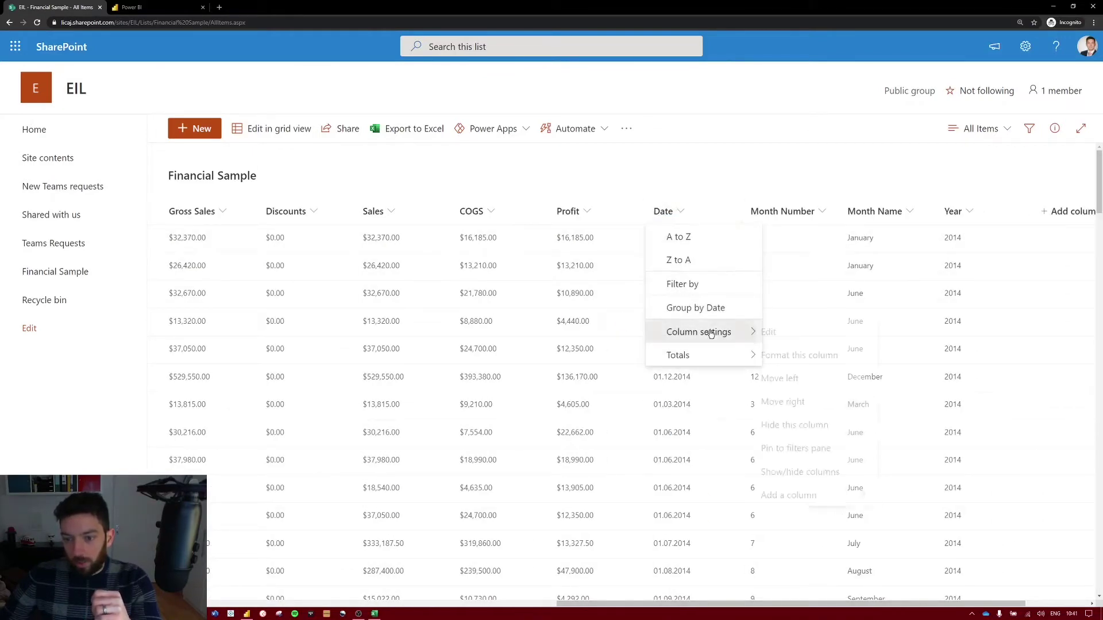
{"action": "left_click", "coordinate": [825, 339]}
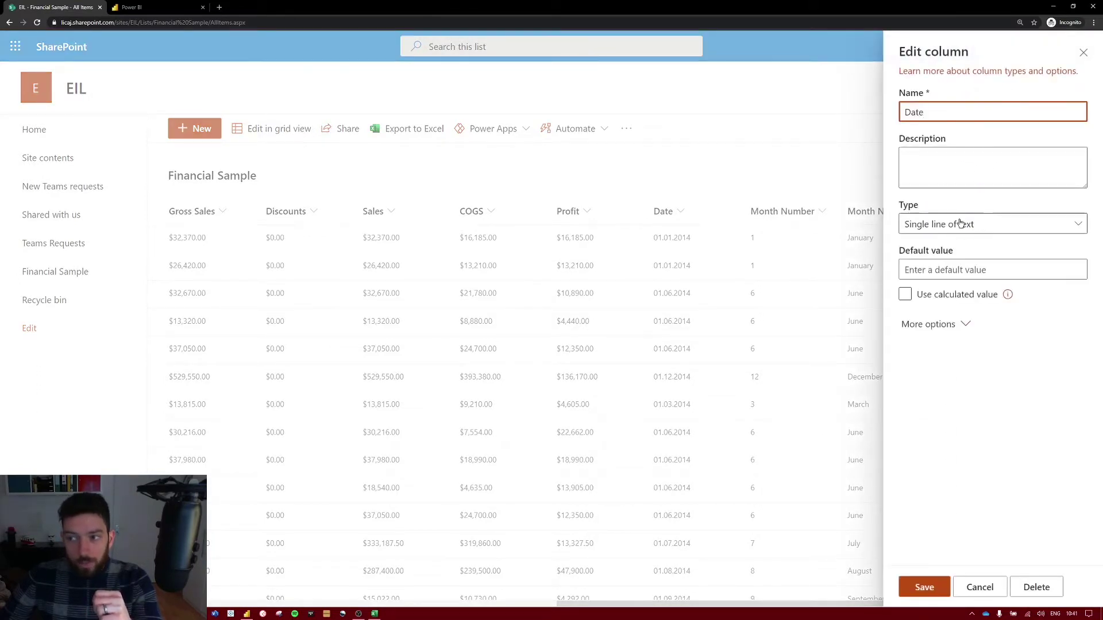
{"action": "left_click", "coordinate": [1084, 54]}
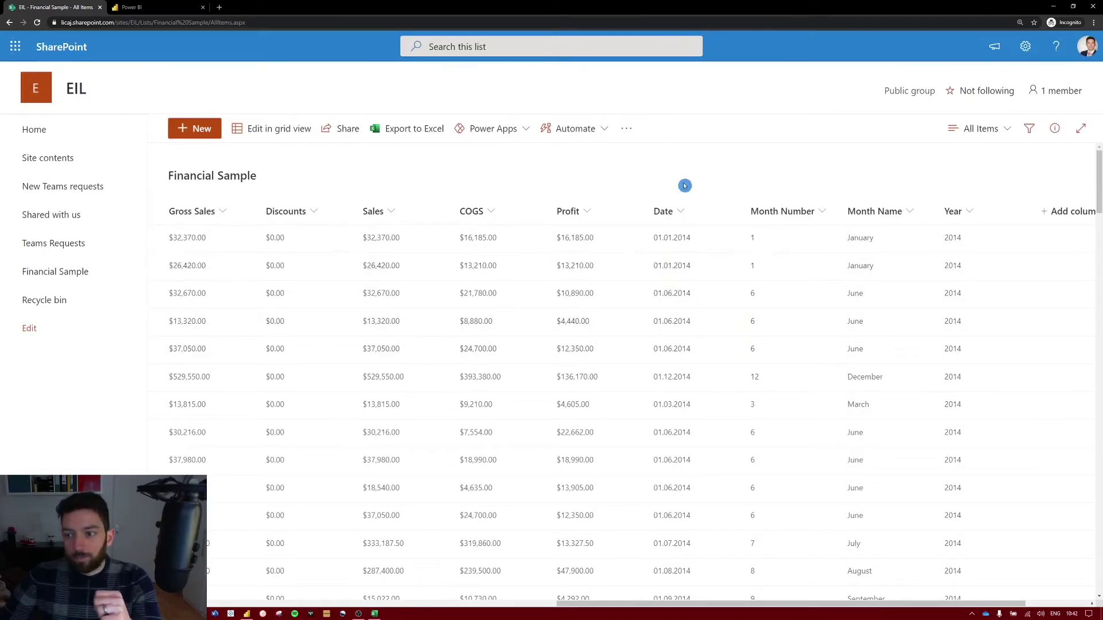
Switch to the Financial Sample workbook in Excel, enlarge its window and widen the COGS column to fit its values
{"action": "left_click", "coordinate": [374, 614]}
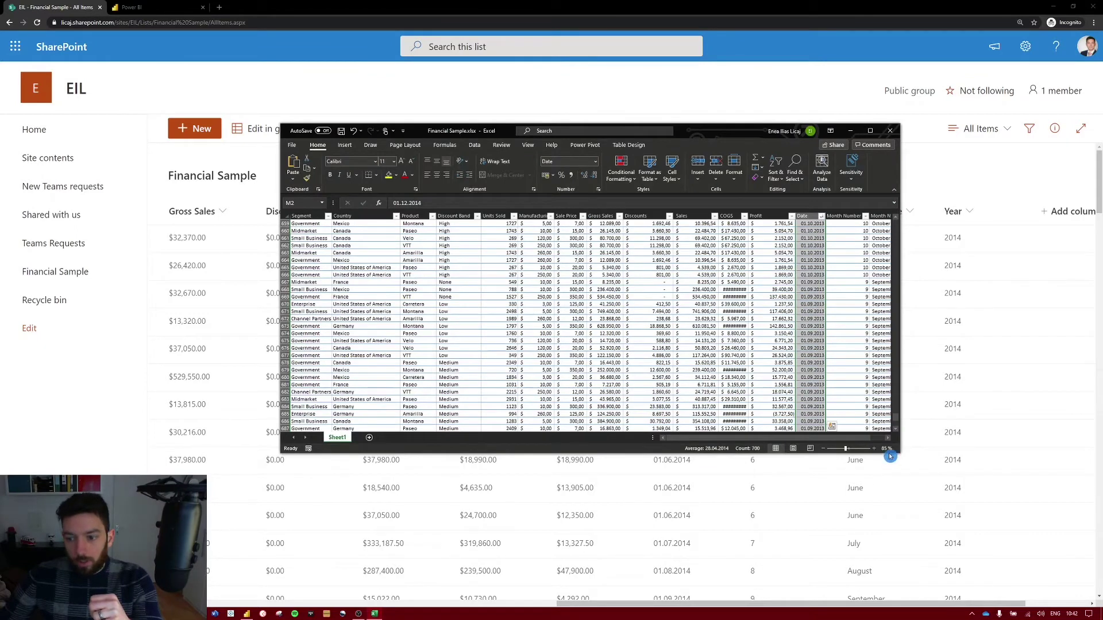
{"action": "left_click_drag", "start_coordinate": [896, 452], "coordinate": [1038, 519]}
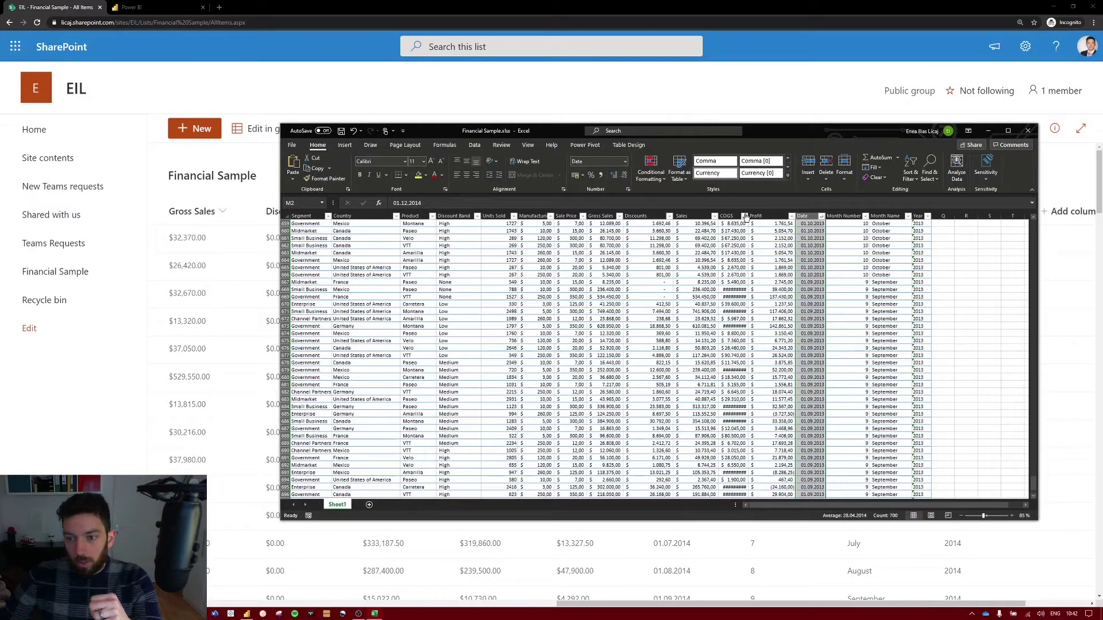
{"action": "left_click_drag", "start_coordinate": [749, 215], "coordinate": [763, 215]}
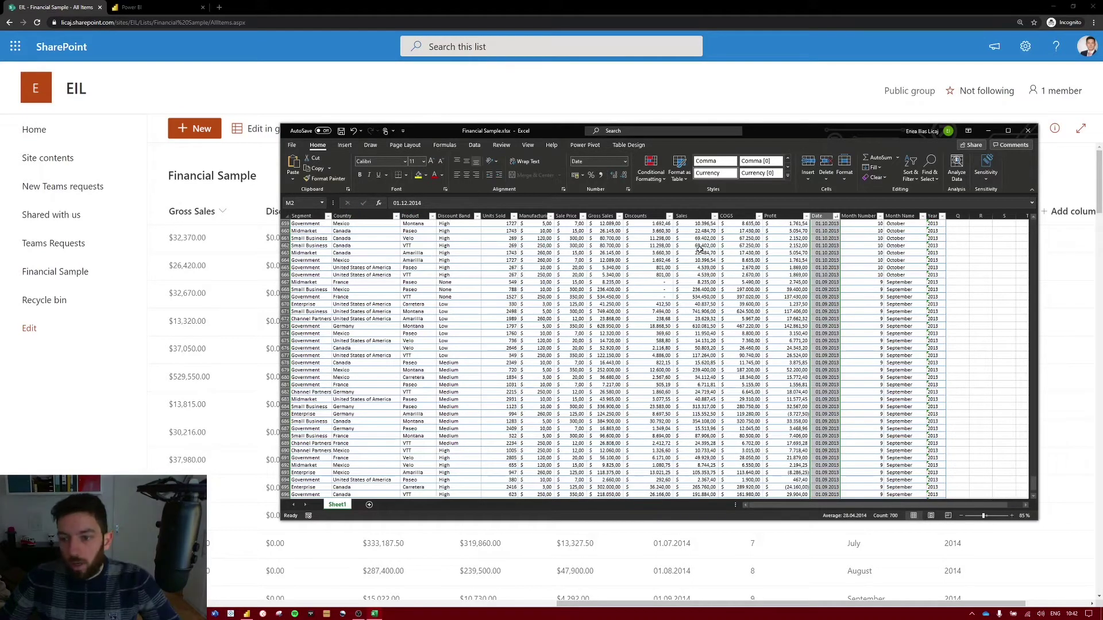
{"action": "left_click", "coordinate": [986, 132]}
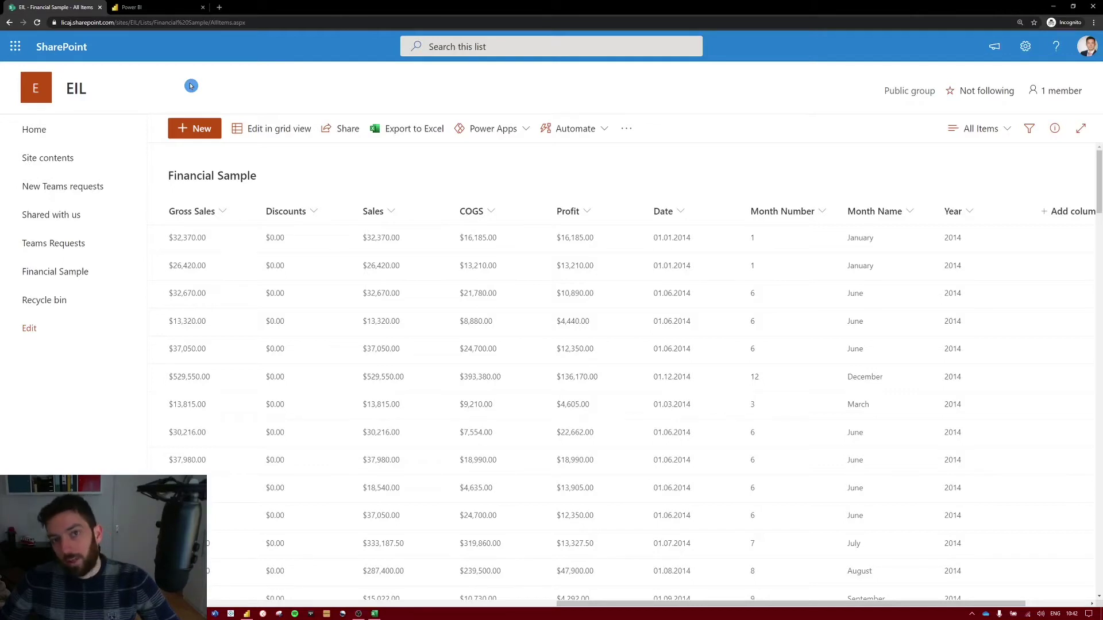
Copy the EIL site's base URL from the SharePoint page address, only up to /sites/EIL, leaving out the list path
{"action": "left_click", "coordinate": [247, 613]}
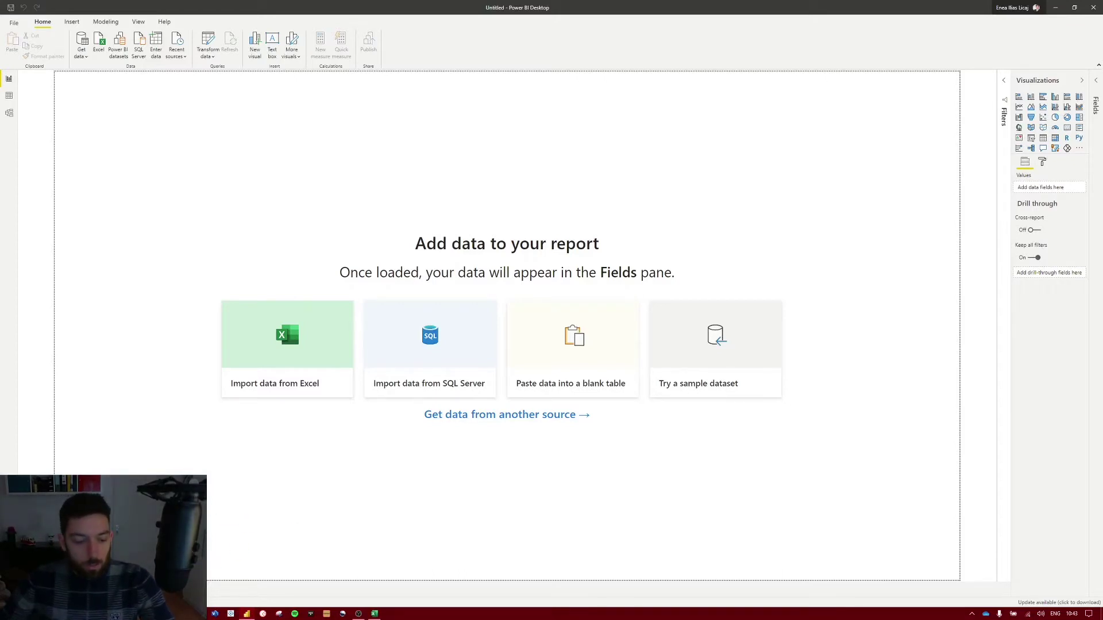
{"action": "key", "text": "alt+Tab"}
{"action": "left_click", "coordinate": [260, 22]}
{"action": "left_click", "coordinate": [265, 22]}
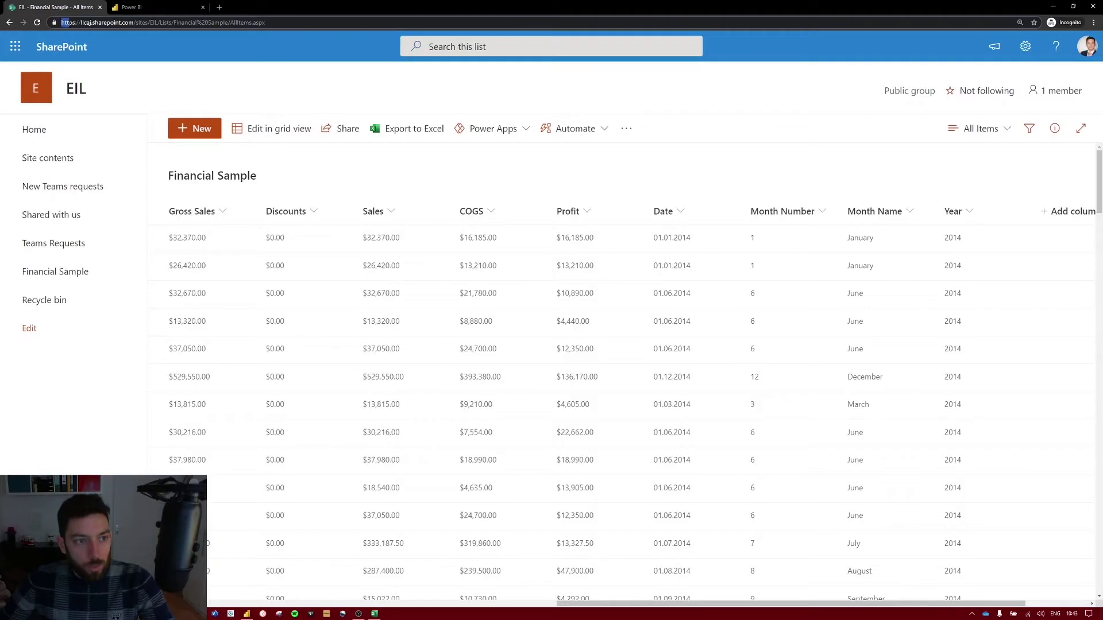
{"action": "left_click_drag", "start_coordinate": [81, 23], "coordinate": [142, 22]}
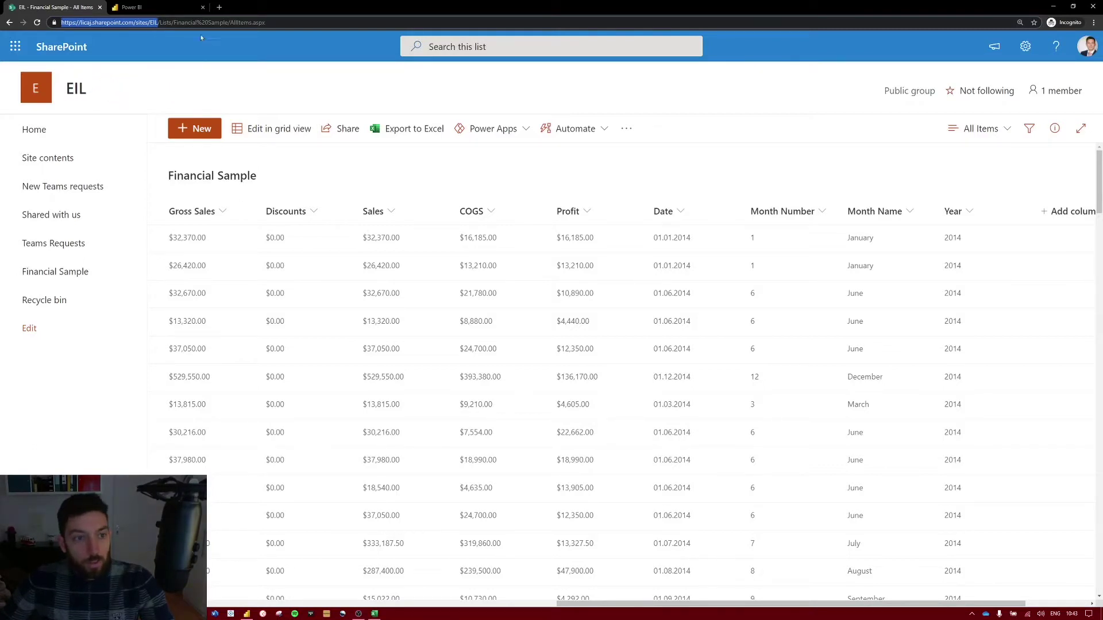
{"action": "left_click", "coordinate": [179, 22]}
{"action": "left_click_drag", "start_coordinate": [159, 23], "coordinate": [266, 22]}
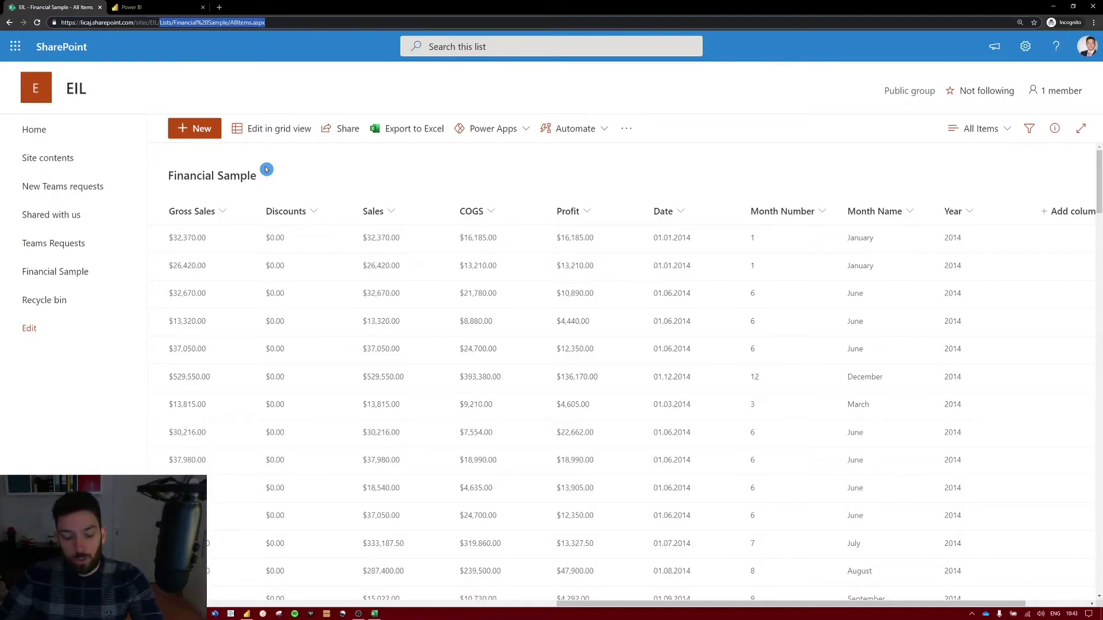
Switch to Power BI Desktop and start a new data connection with the SharePoint Online List connector from Online Services
{"action": "key", "text": "alt+Tab"}
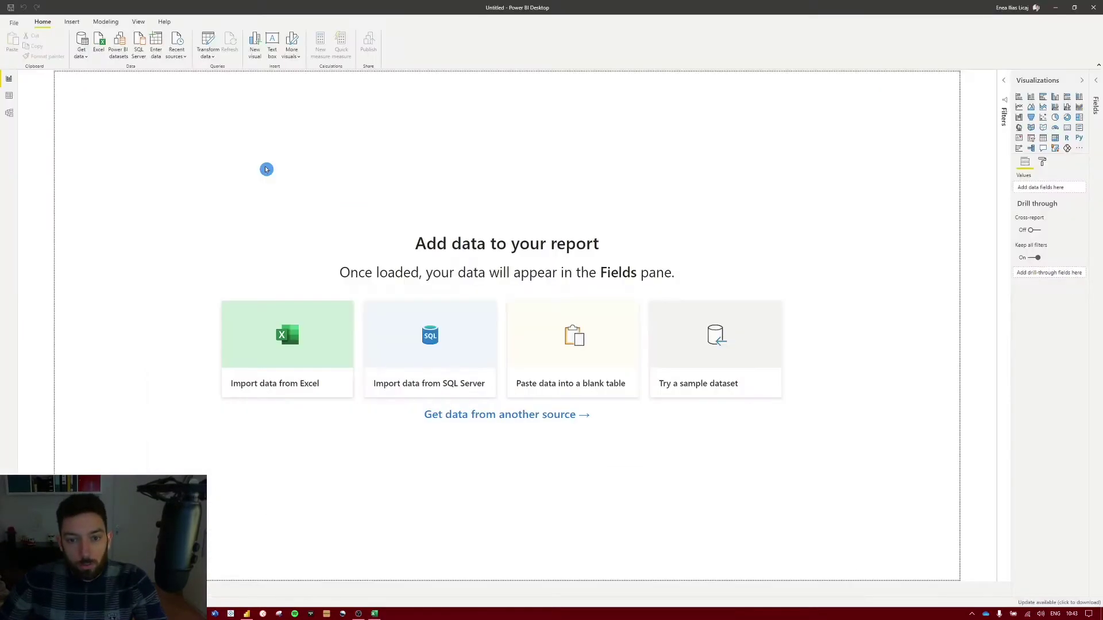
{"action": "left_click", "coordinate": [81, 56]}
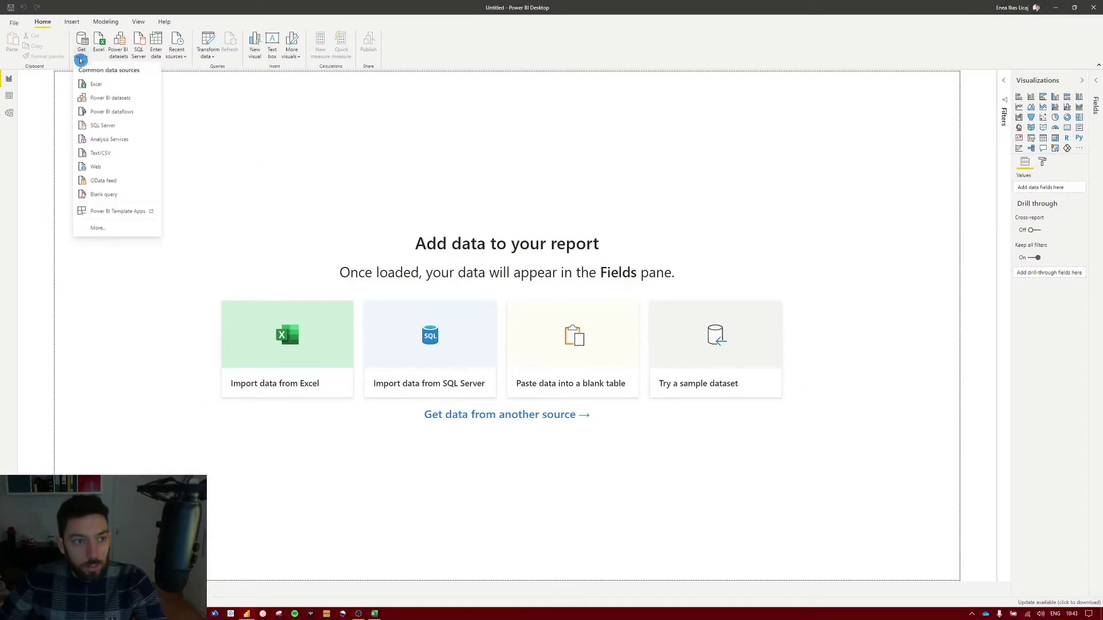
{"action": "left_click", "coordinate": [109, 230]}
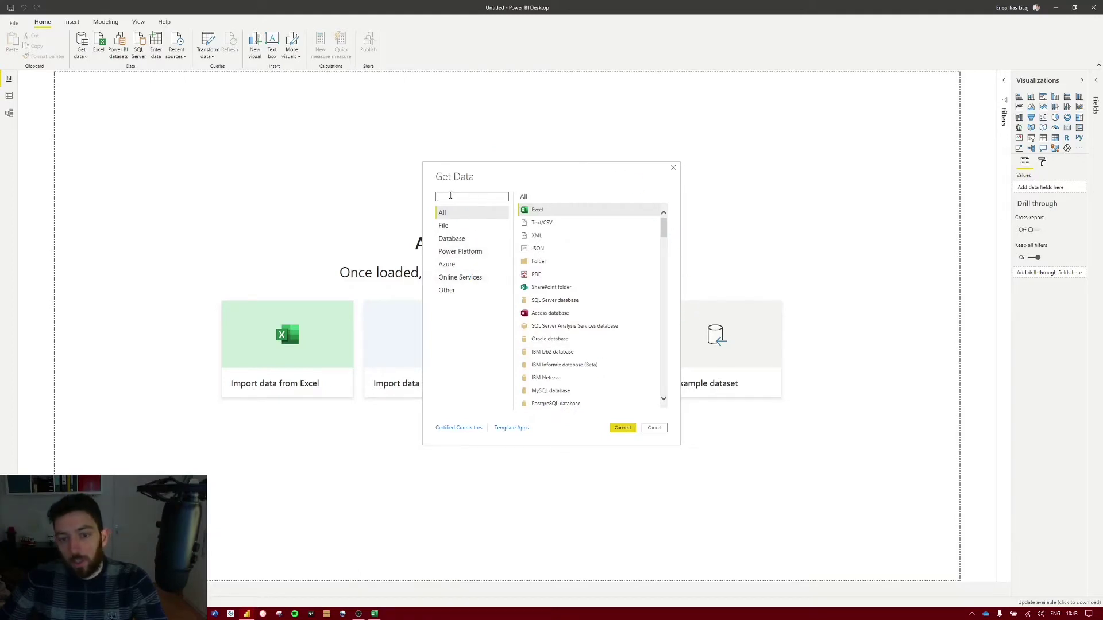
{"action": "left_click", "coordinate": [464, 276]}
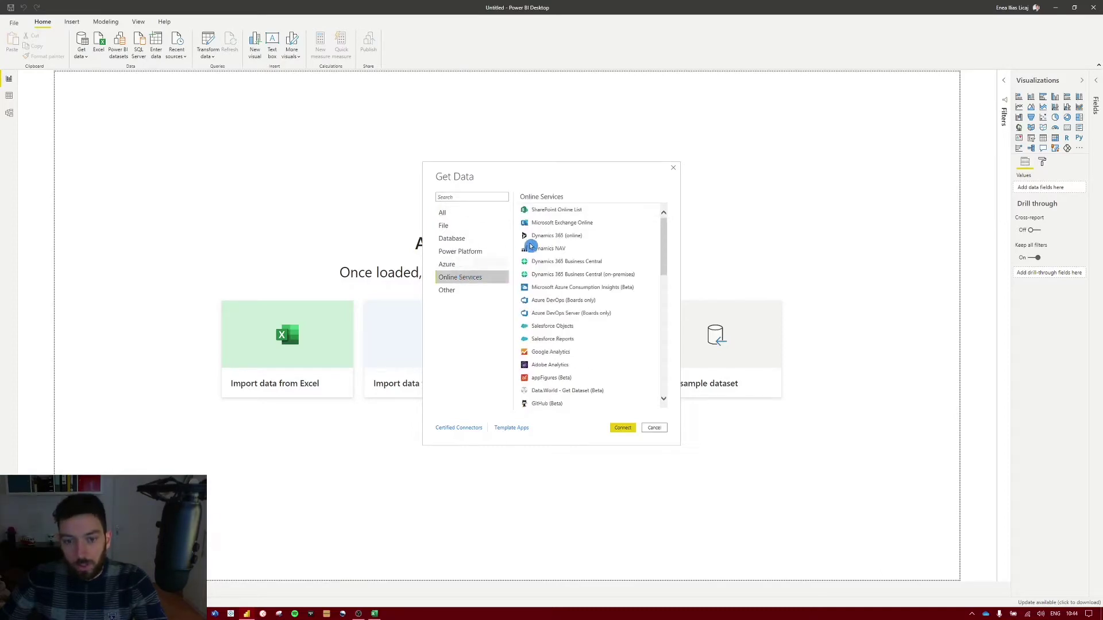
{"action": "left_click", "coordinate": [549, 211]}
{"action": "left_click", "coordinate": [623, 429]}
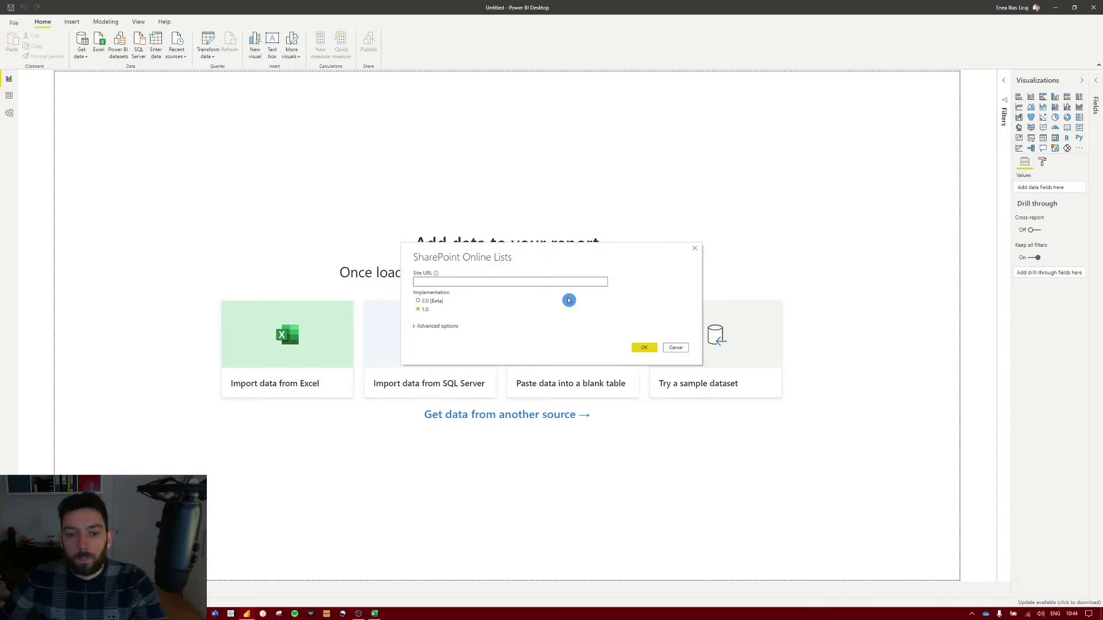
Enter the SharePoint site URL ending in /sites/EIL and authenticate the connection with a Microsoft account
{"action": "left_click", "coordinate": [427, 276]}
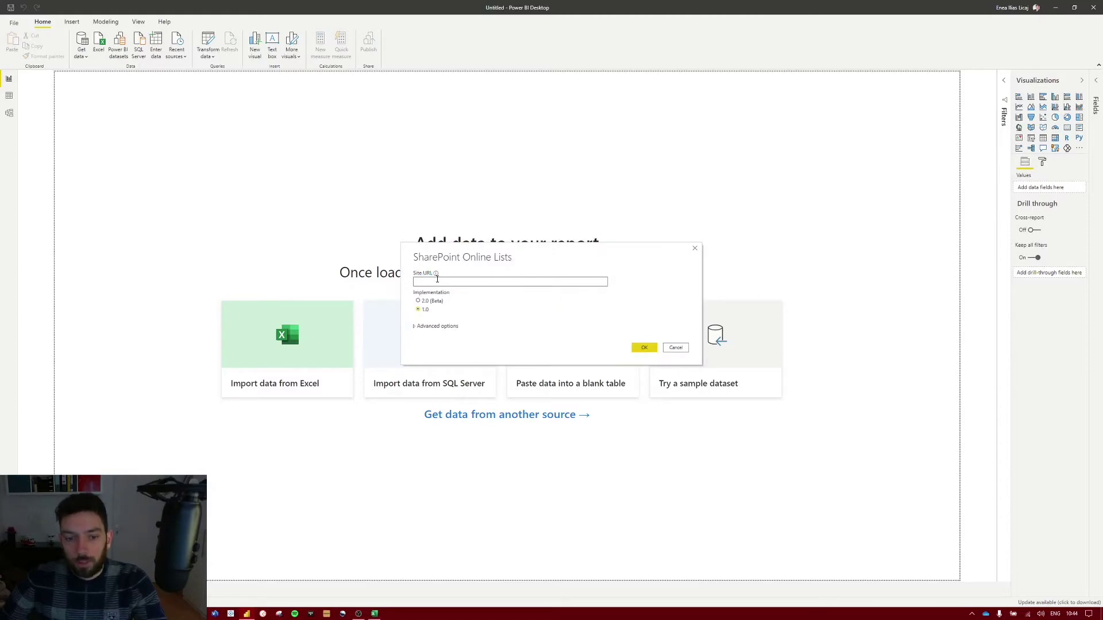
{"action": "type", "text": "https://licaj.sharepoint.com/sites/EIL"}
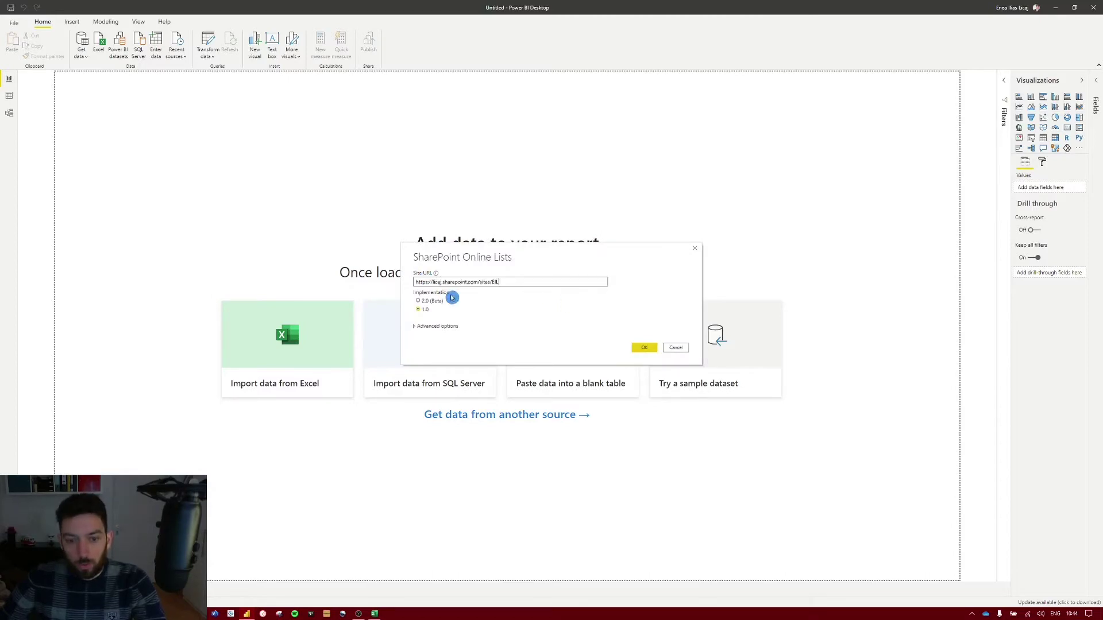
{"action": "left_click", "coordinate": [637, 347]}
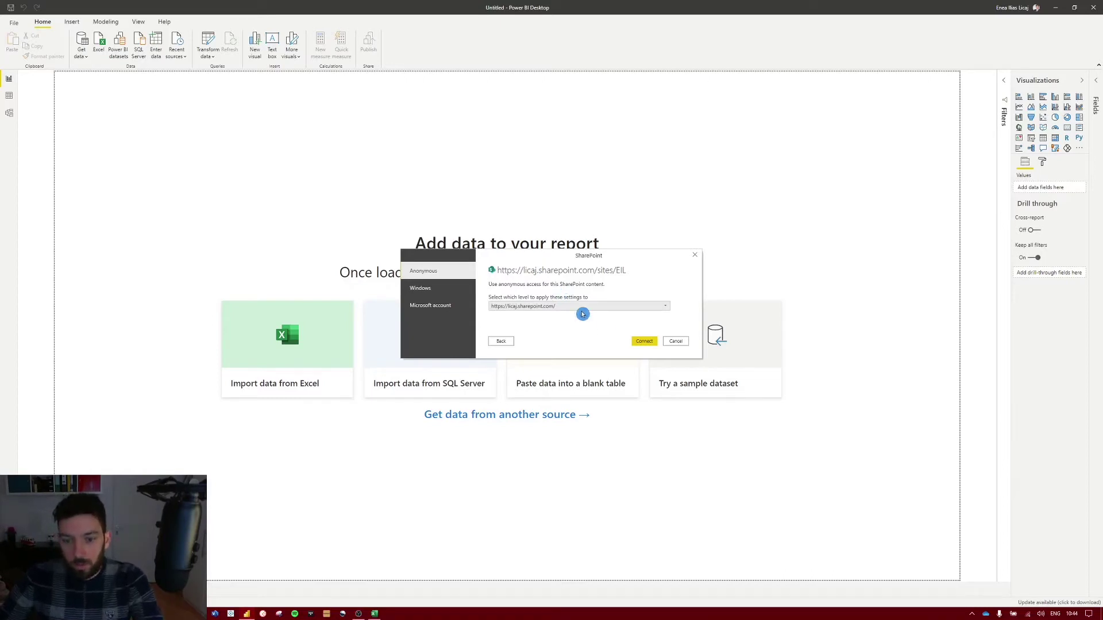
{"action": "left_click", "coordinate": [438, 303]}
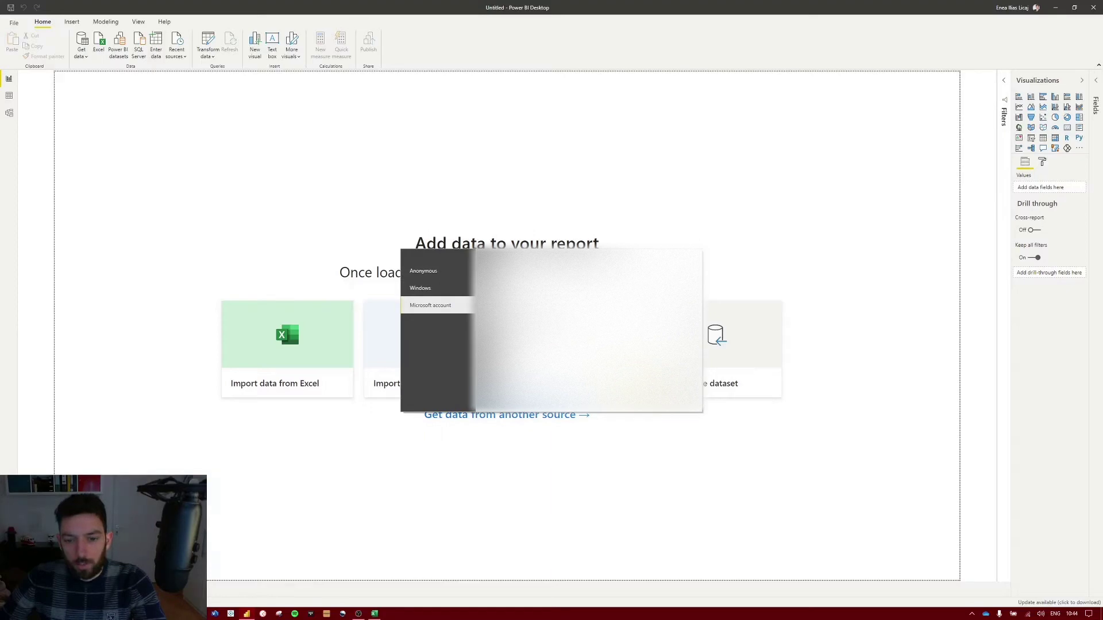
{"action": "left_click", "coordinate": [505, 287]}
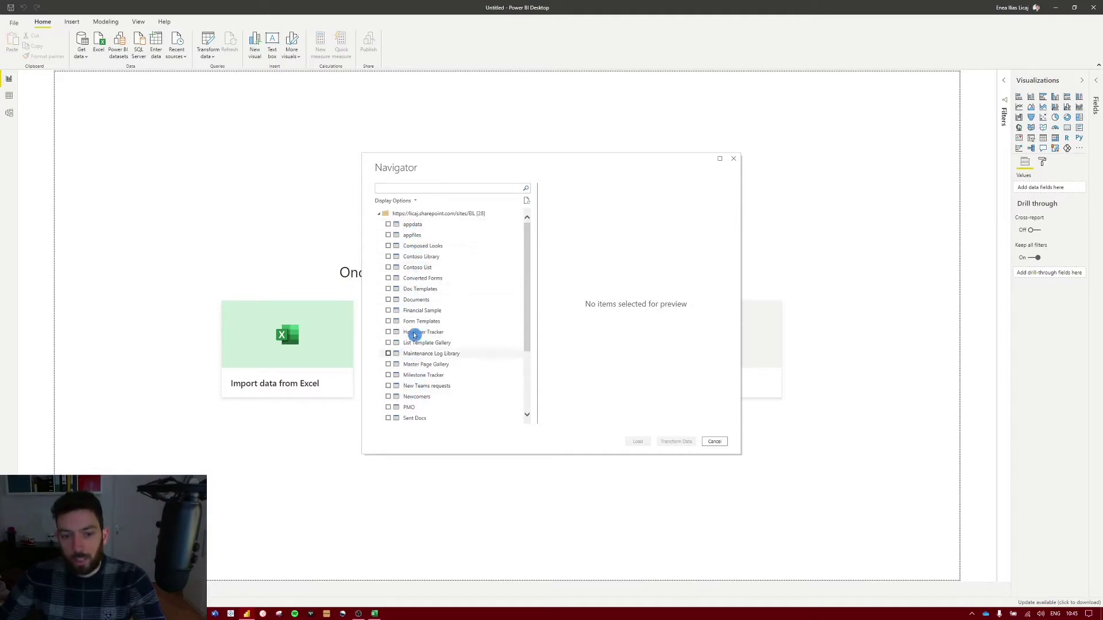
Select the Financial Sample list from the site, preview its columns and open it for transformation in Power Query Editor
{"action": "scroll", "coordinate": [472, 224], "scroll_direction": "down", "scroll_amount": 1}
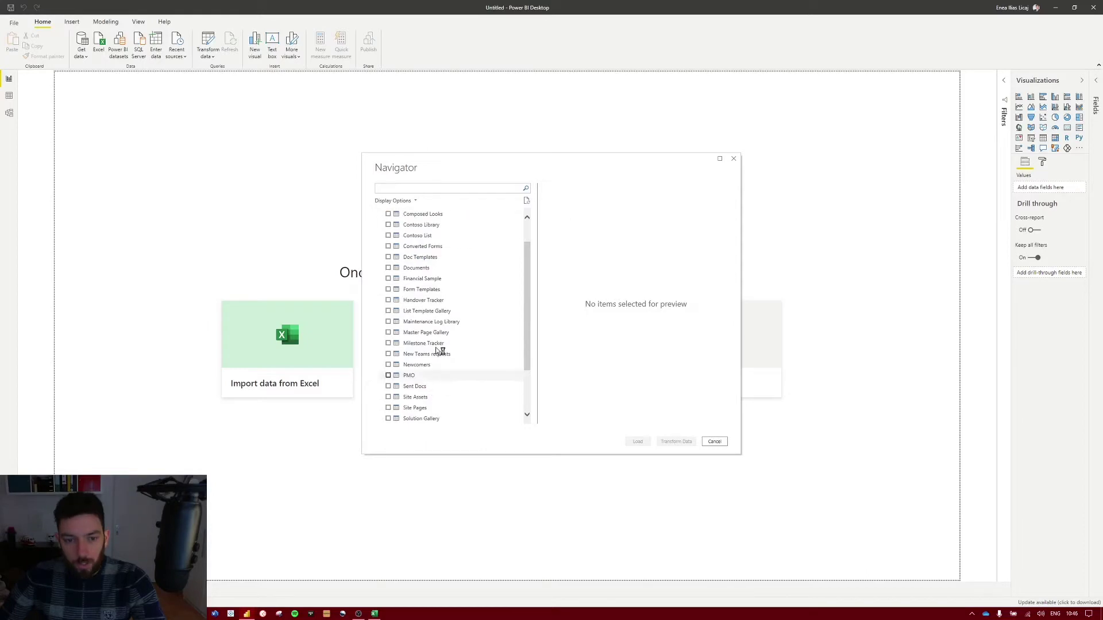
{"action": "left_click", "coordinate": [427, 280]}
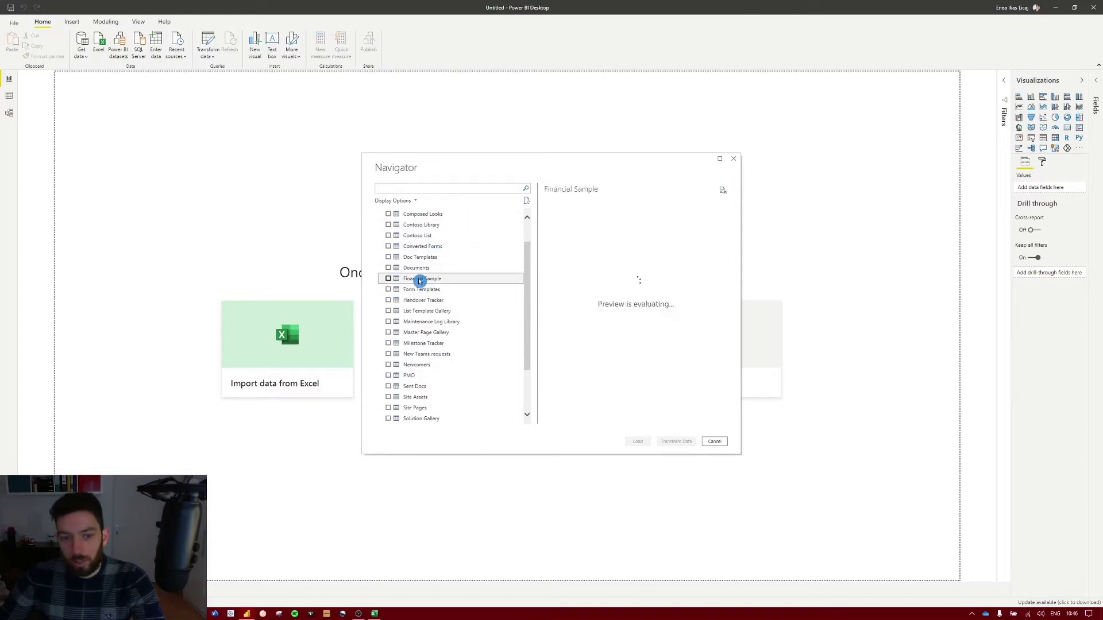
{"action": "left_click", "coordinate": [388, 279]}
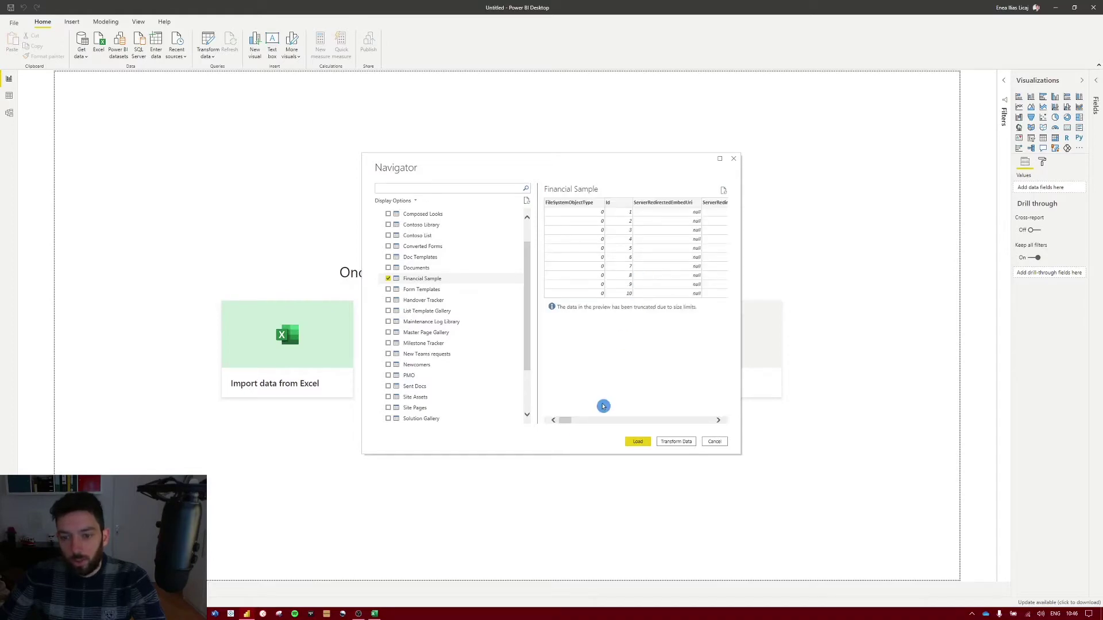
{"action": "left_click_drag", "start_coordinate": [565, 425], "coordinate": [628, 416]}
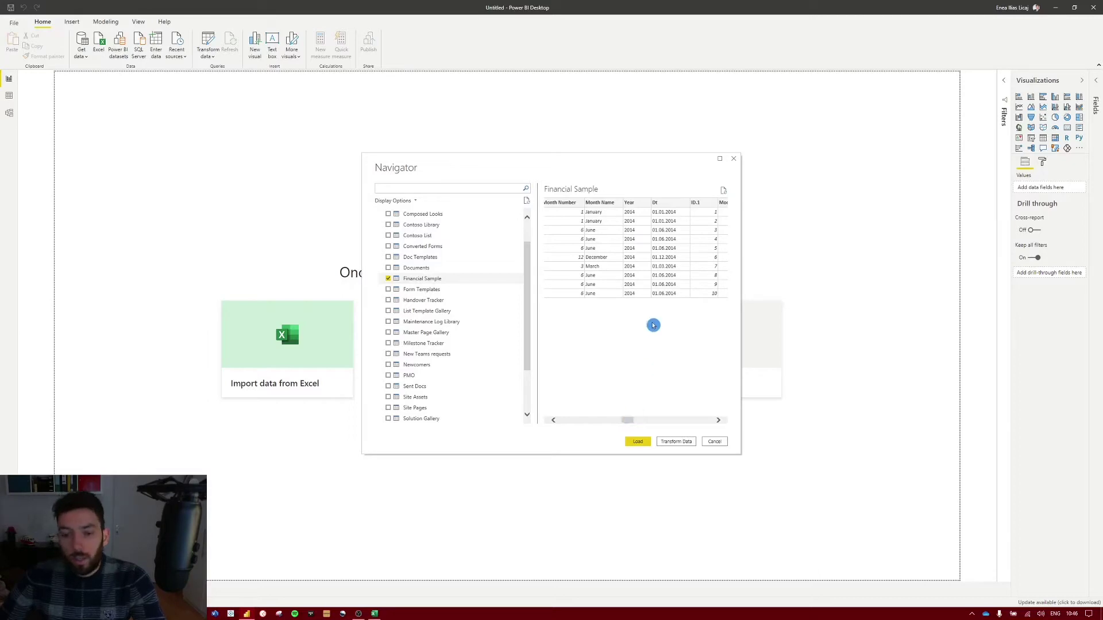
{"action": "left_click", "coordinate": [638, 442]}
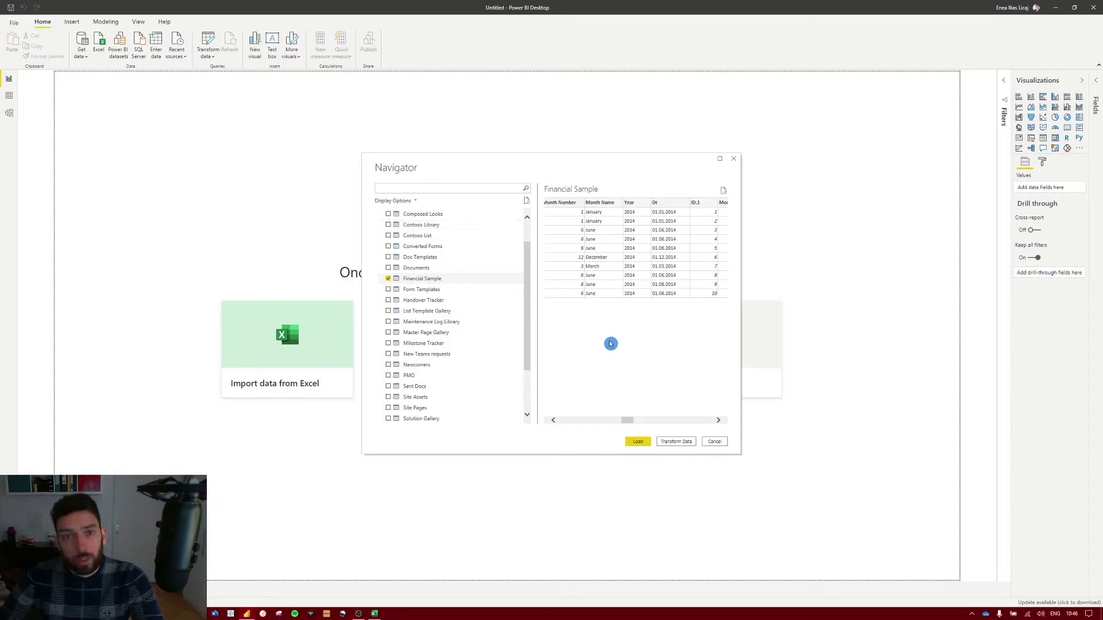
{"action": "left_click", "coordinate": [671, 443]}
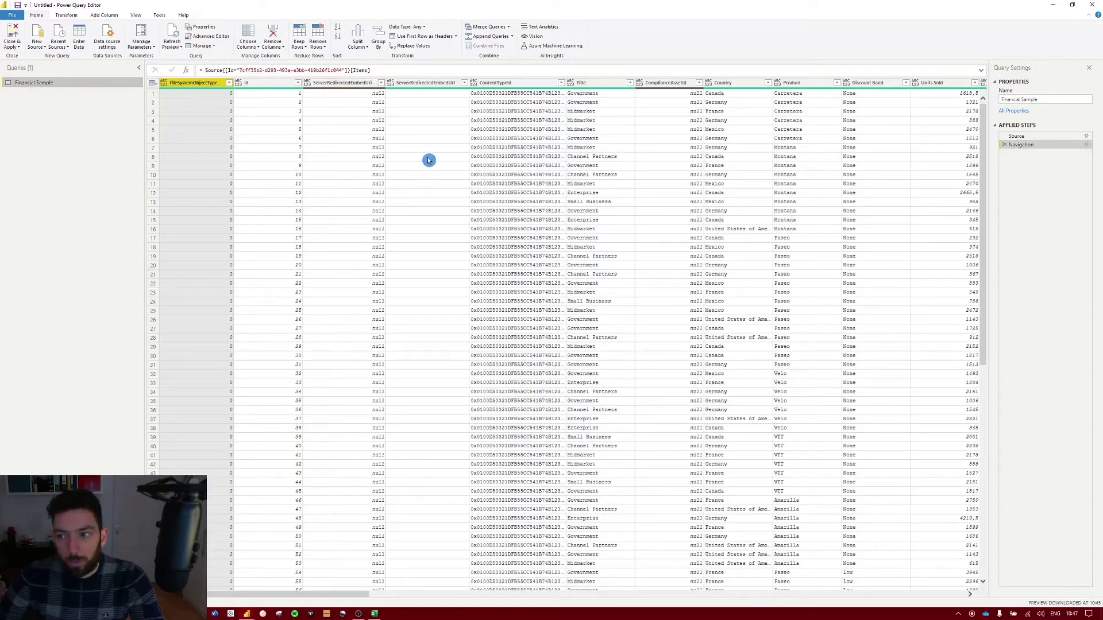
Examine the query's Source and Navigation applied steps, including the Id and ServerRedirectedEmbedUri columns of the list data
{"action": "left_click", "coordinate": [1026, 137]}
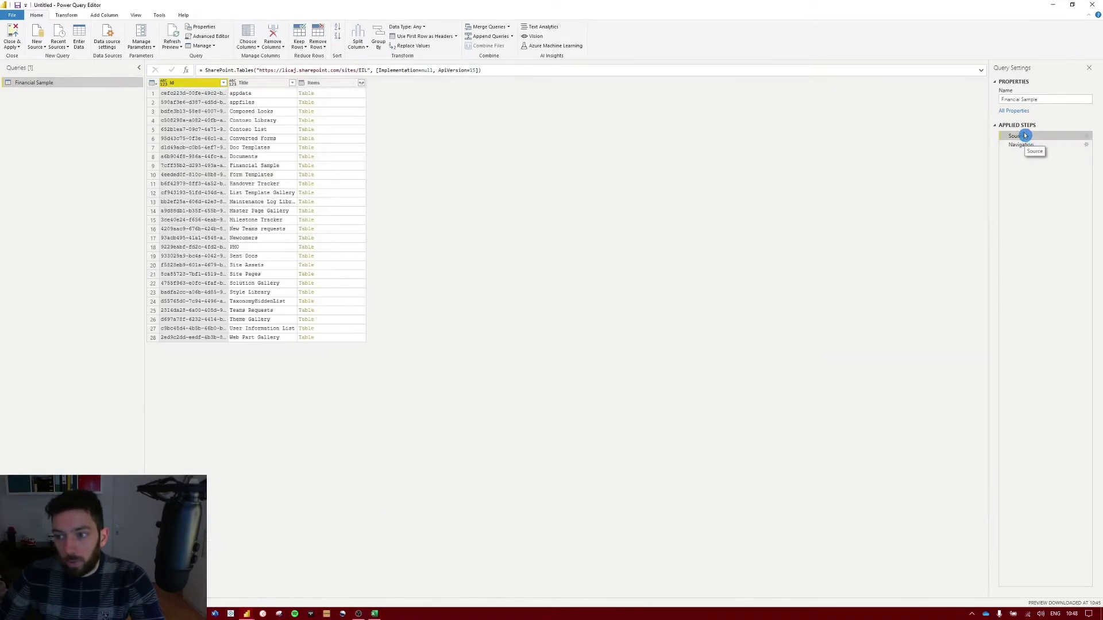
{"action": "left_click", "coordinate": [1028, 145]}
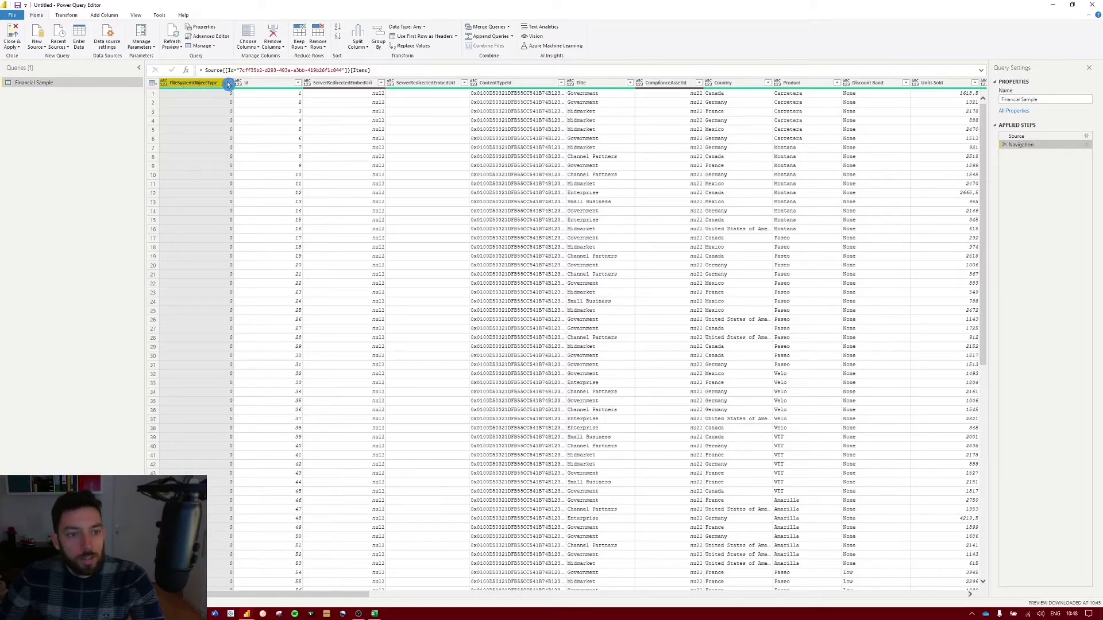
{"action": "left_click", "coordinate": [266, 84]}
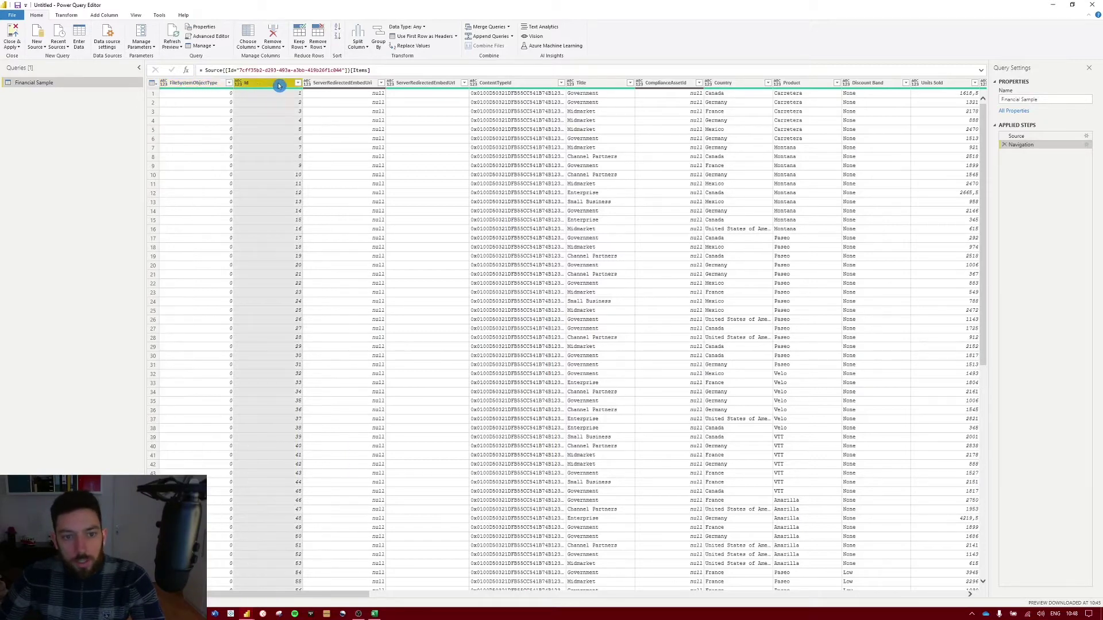
{"action": "left_click", "coordinate": [359, 84]}
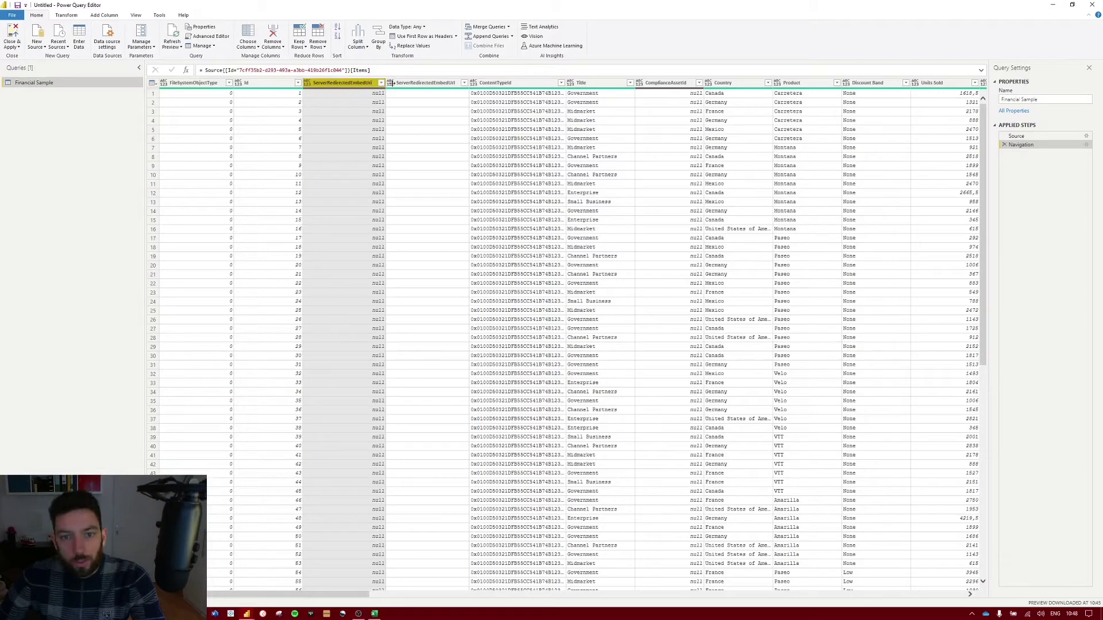
Examine the SharePoint system columns FileSystemObjectType, Id, ServerRedirectedEmbedUri and ContentTypeId in the list data
{"action": "left_click", "coordinate": [428, 83]}
{"action": "left_click", "coordinate": [339, 83]}
{"action": "left_click", "coordinate": [281, 84]}
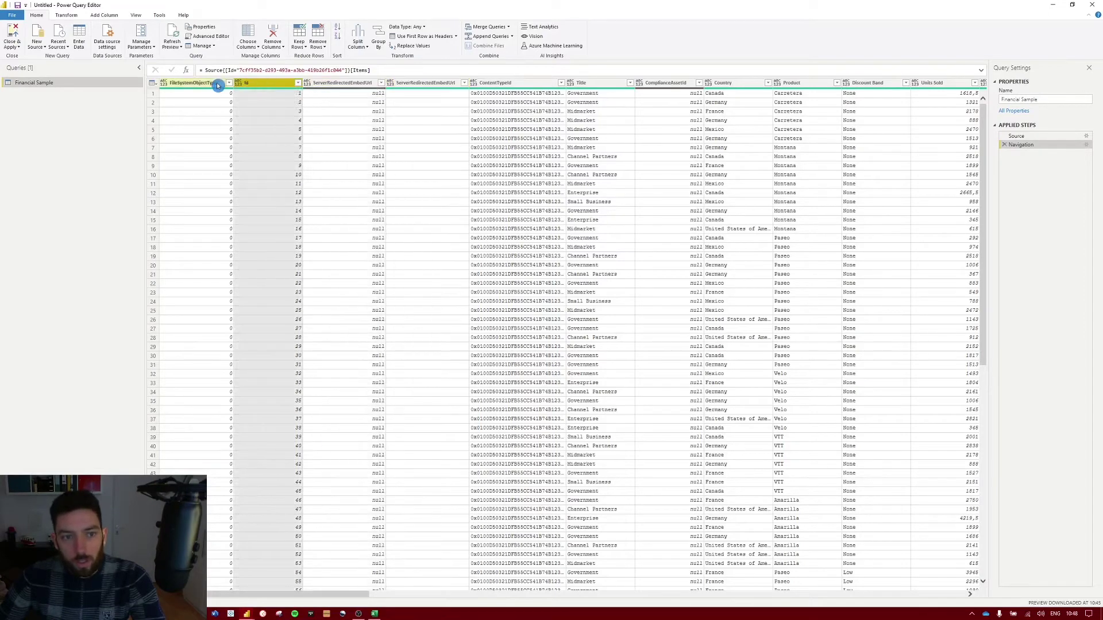
{"action": "left_click", "coordinate": [207, 86]}
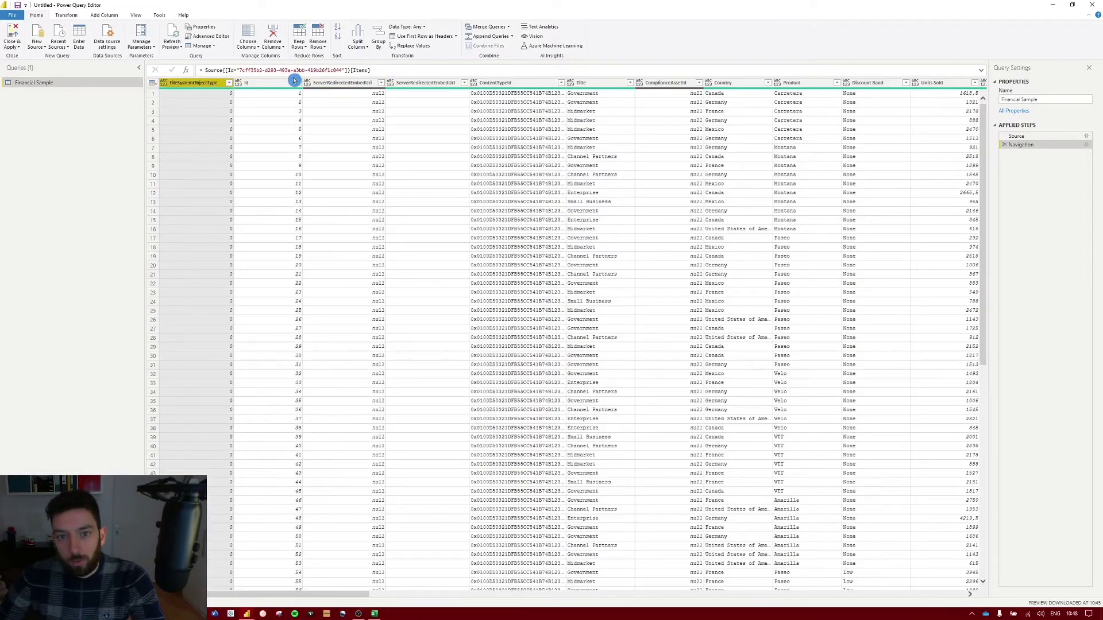
{"action": "left_click", "coordinate": [521, 84]}
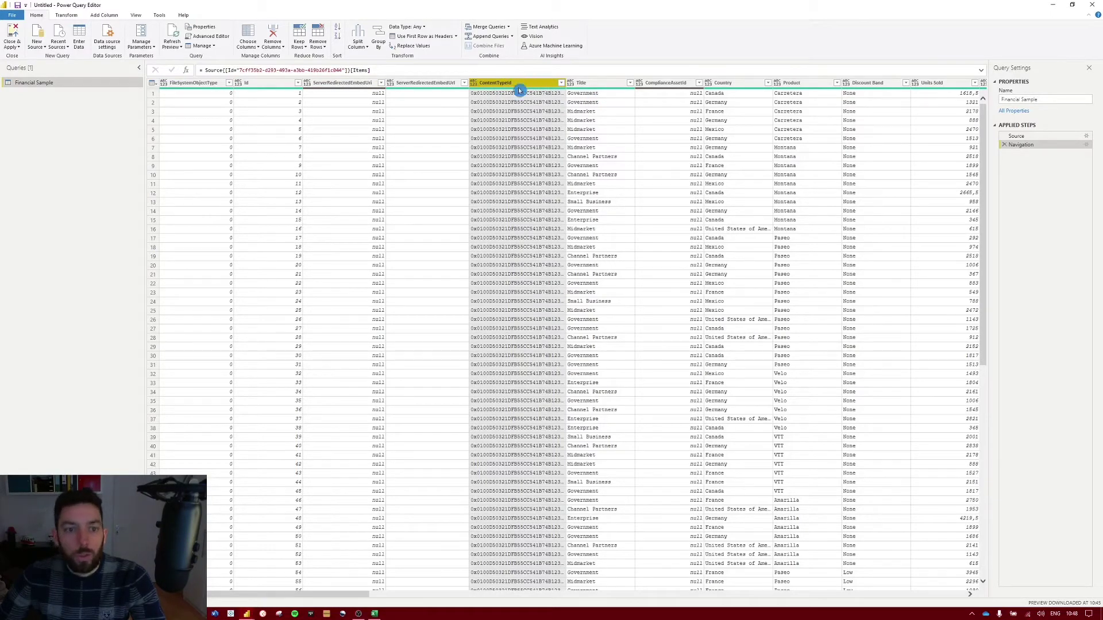
{"action": "right_click", "coordinate": [436, 85]}
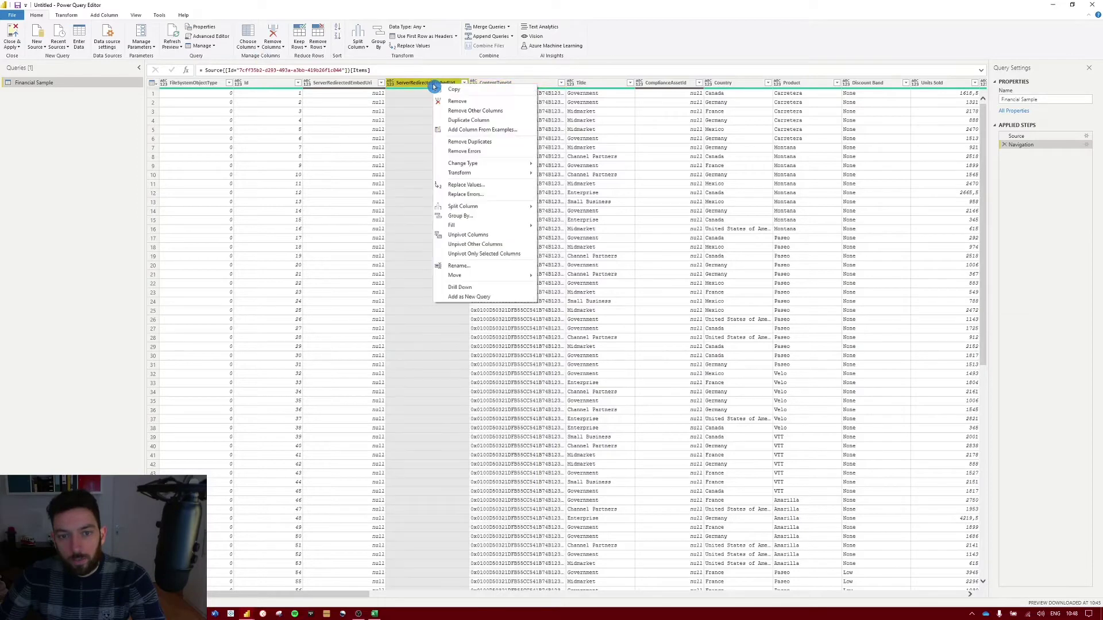
{"action": "left_click", "coordinate": [346, 90]}
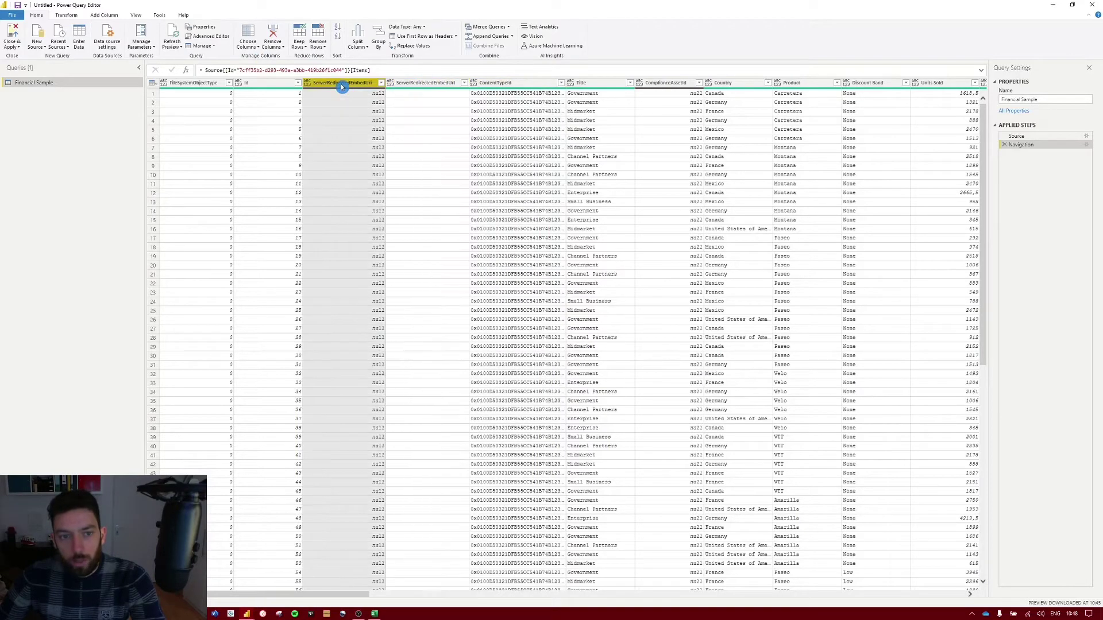
Start choosing which columns to keep in the Financial Sample query and deselect all of them
{"action": "left_click", "coordinate": [257, 48]}
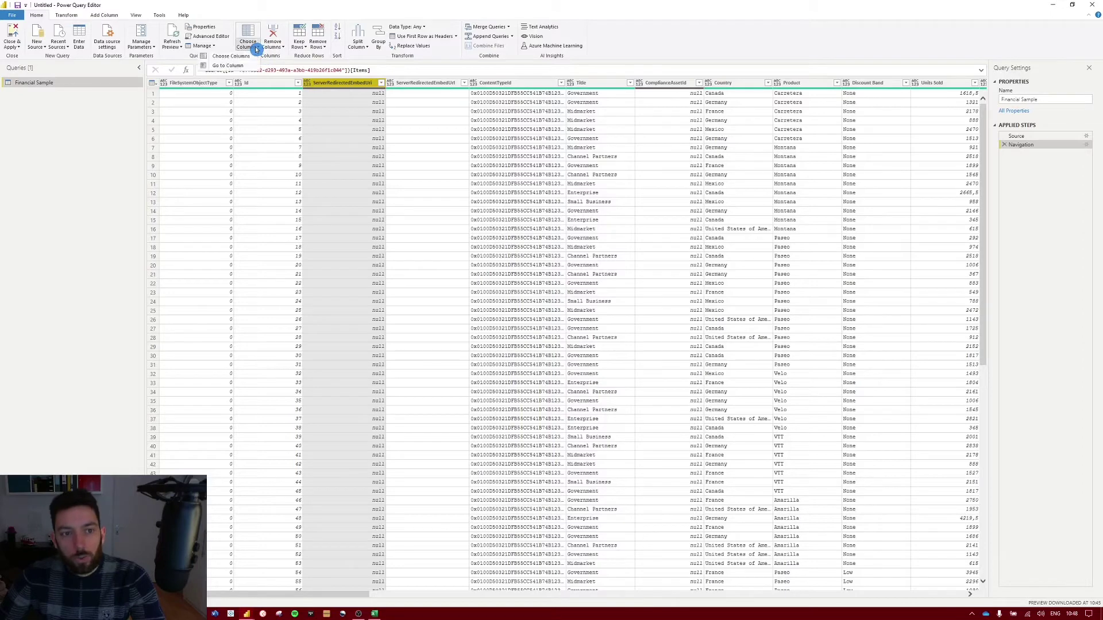
{"action": "left_click", "coordinate": [239, 58]}
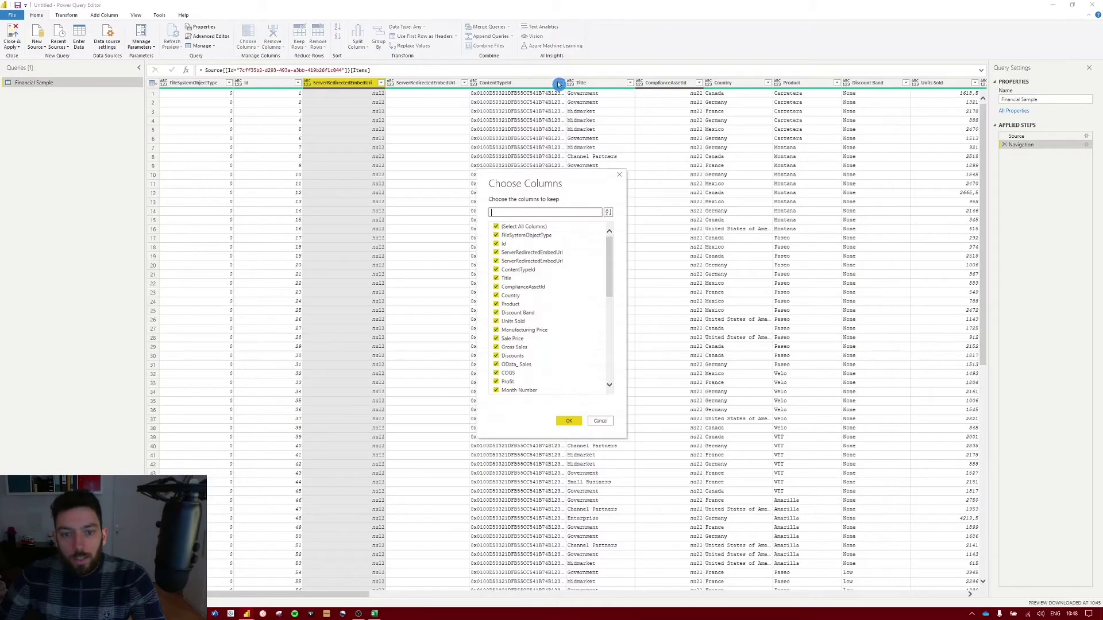
{"action": "left_click", "coordinate": [538, 228]}
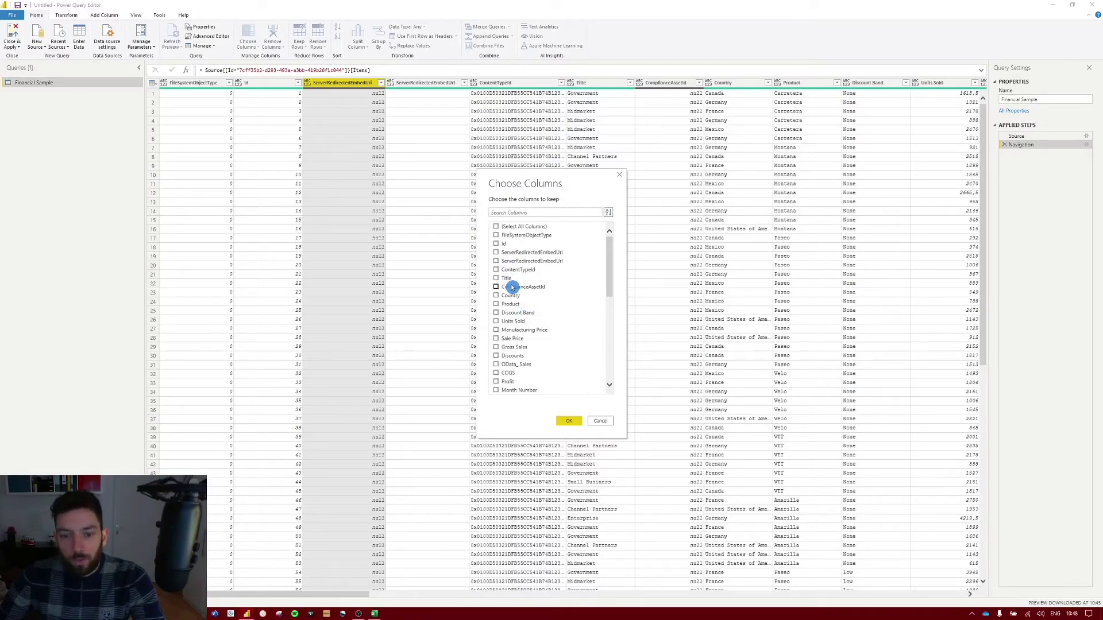
Switch to the browser to review the column headings of the SharePoint Financial Sample list, and return to Power Query Editor
{"action": "key", "text": "alt+Tab"}
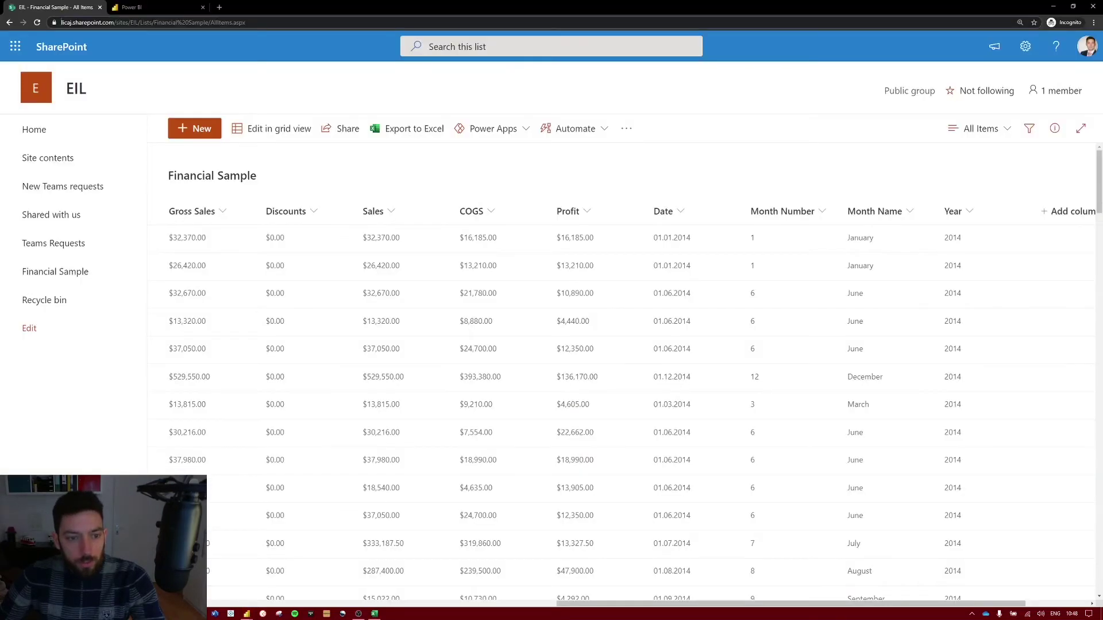
{"action": "left_click_drag", "start_coordinate": [517, 600], "coordinate": [195, 600]}
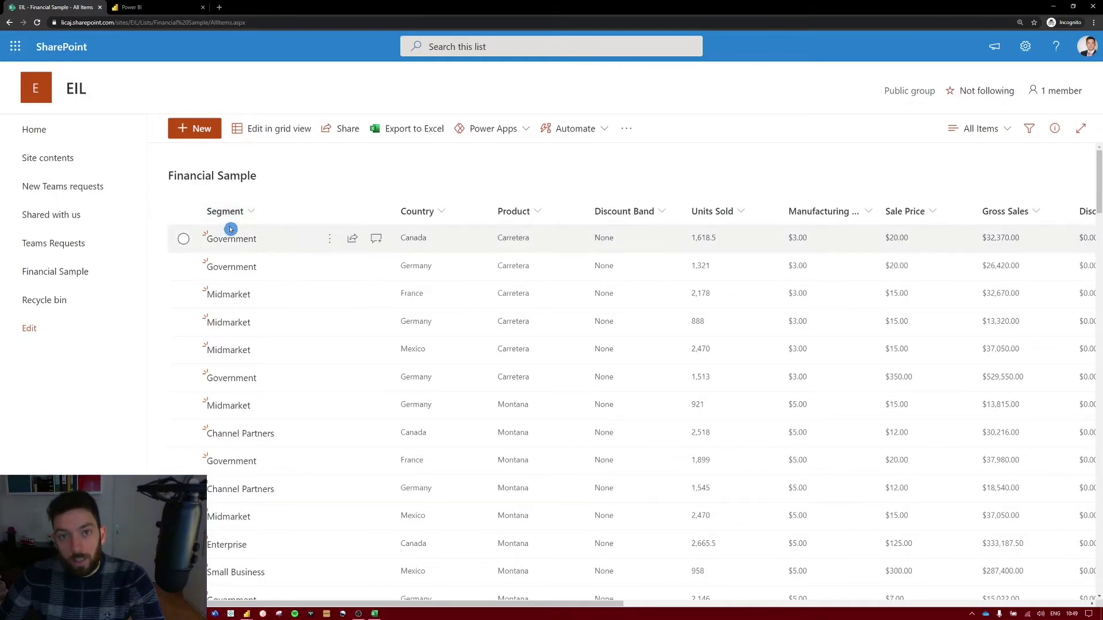
{"action": "left_click_drag", "start_coordinate": [345, 8], "coordinate": [286, 136]}
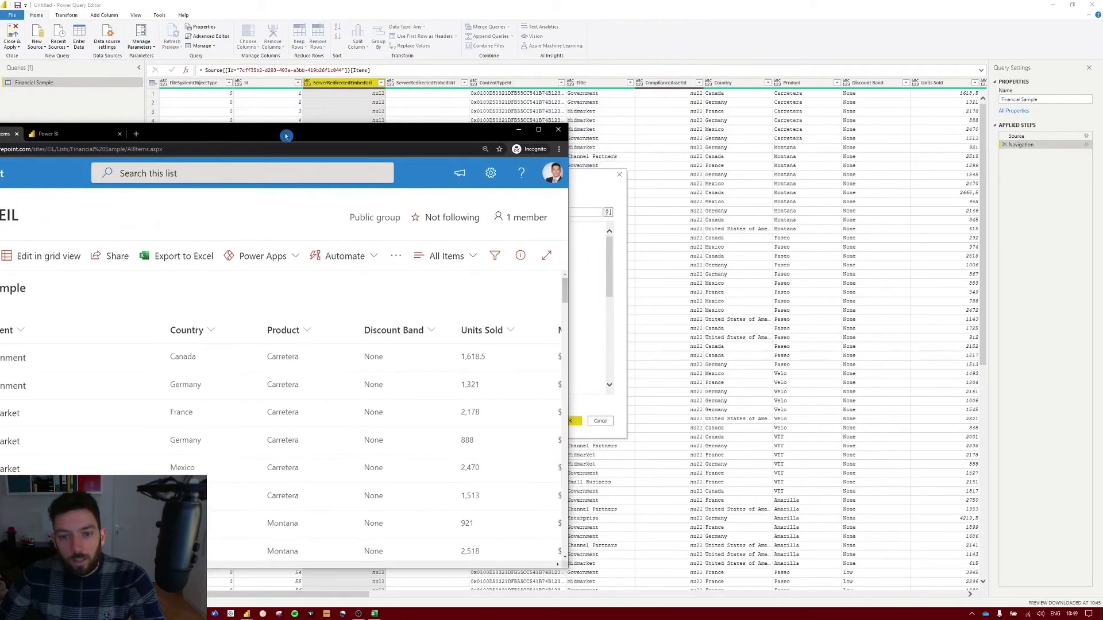
{"action": "left_click", "coordinate": [519, 130]}
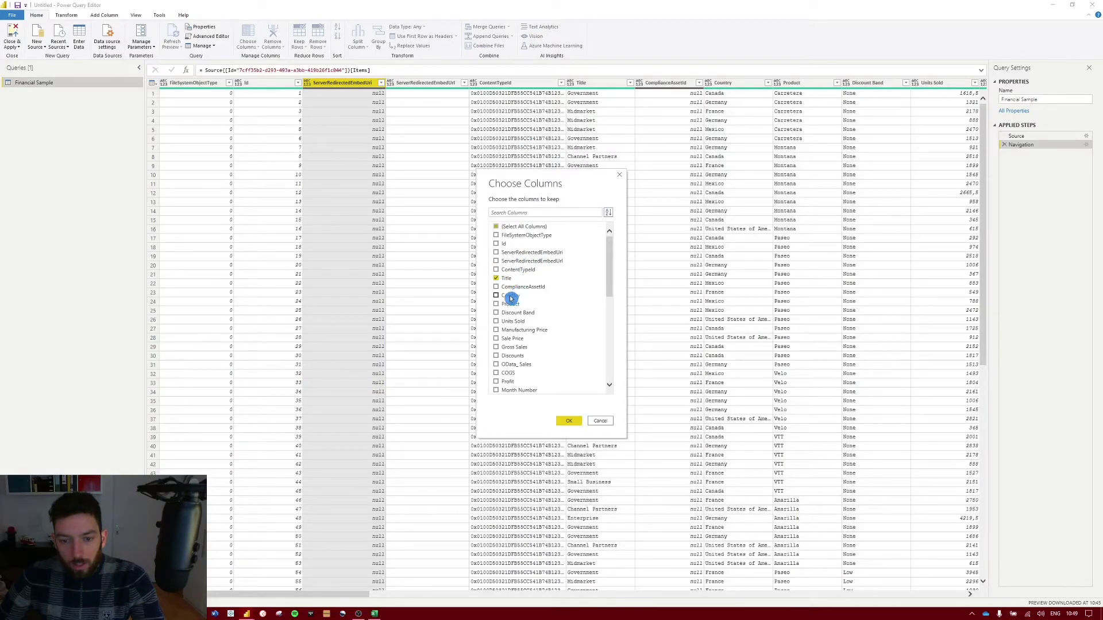
Mark Title, Country, Product, Discount Band, Units Sold, Manufacturing Price, Sale Price, Gross Sales, Discounts, COGS, Profit, Month Number and Month Name to keep
{"action": "left_click", "coordinate": [511, 297]}
{"action": "left_click", "coordinate": [513, 305]}
{"action": "left_click", "coordinate": [518, 321]}
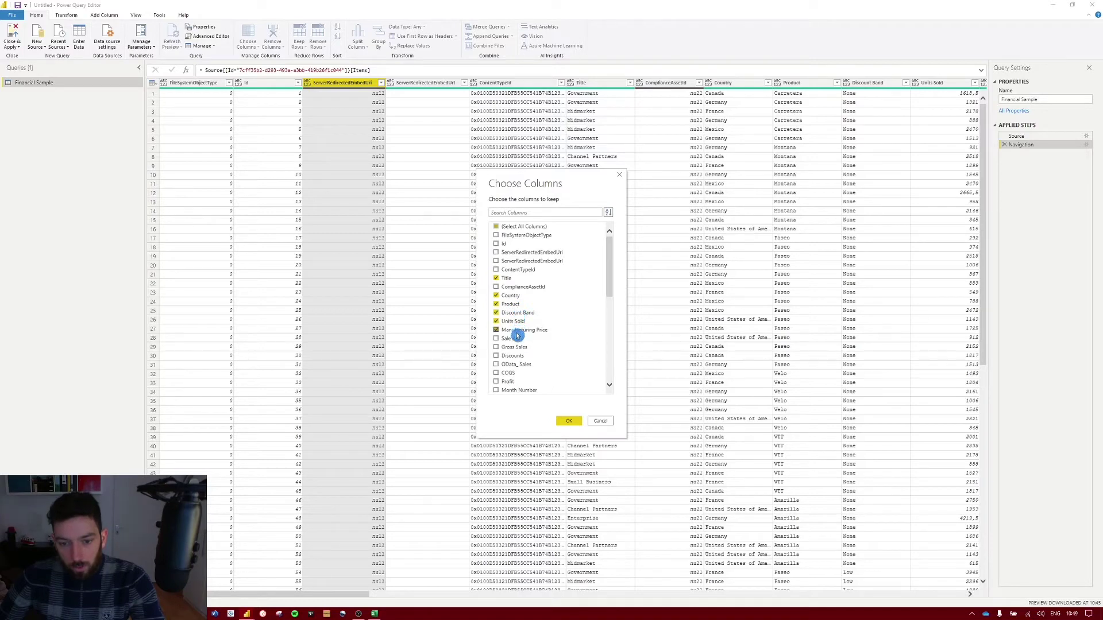
{"action": "left_click", "coordinate": [517, 348]}
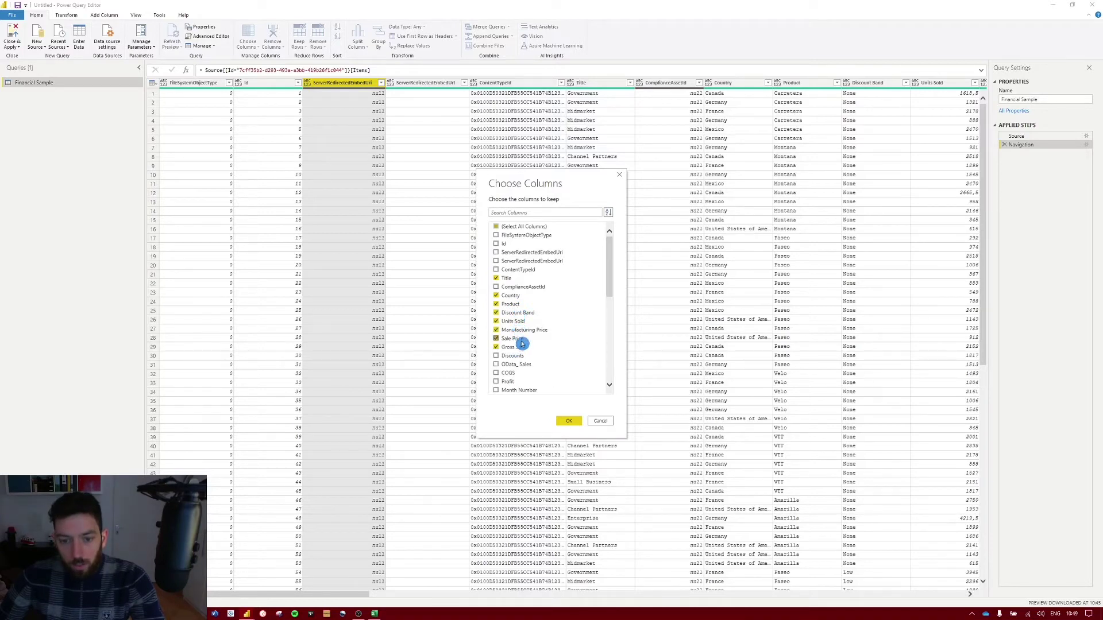
{"action": "left_click", "coordinate": [522, 356]}
{"action": "scroll", "coordinate": [517, 351], "scroll_direction": "down", "scroll_amount": 1}
{"action": "left_click", "coordinate": [519, 357]}
{"action": "left_click", "coordinate": [523, 365]}
Include Year among the columns to keep, leave out Dt and the remaining system columns, and apply the selection
{"action": "left_click", "coordinate": [502, 381]}
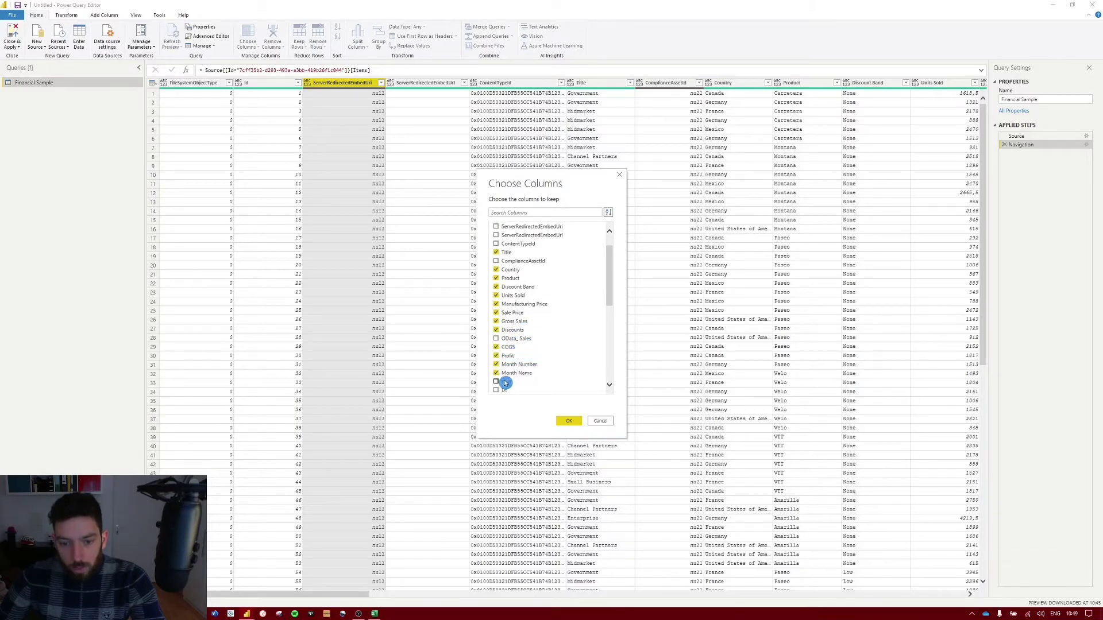
{"action": "scroll", "coordinate": [523, 352], "scroll_direction": "down", "scroll_amount": 1}
{"action": "left_click", "coordinate": [504, 366]}
{"action": "scroll", "coordinate": [548, 334], "scroll_direction": "down", "scroll_amount": 1}
{"action": "scroll", "coordinate": [547, 330], "scroll_direction": "down", "scroll_amount": 2}
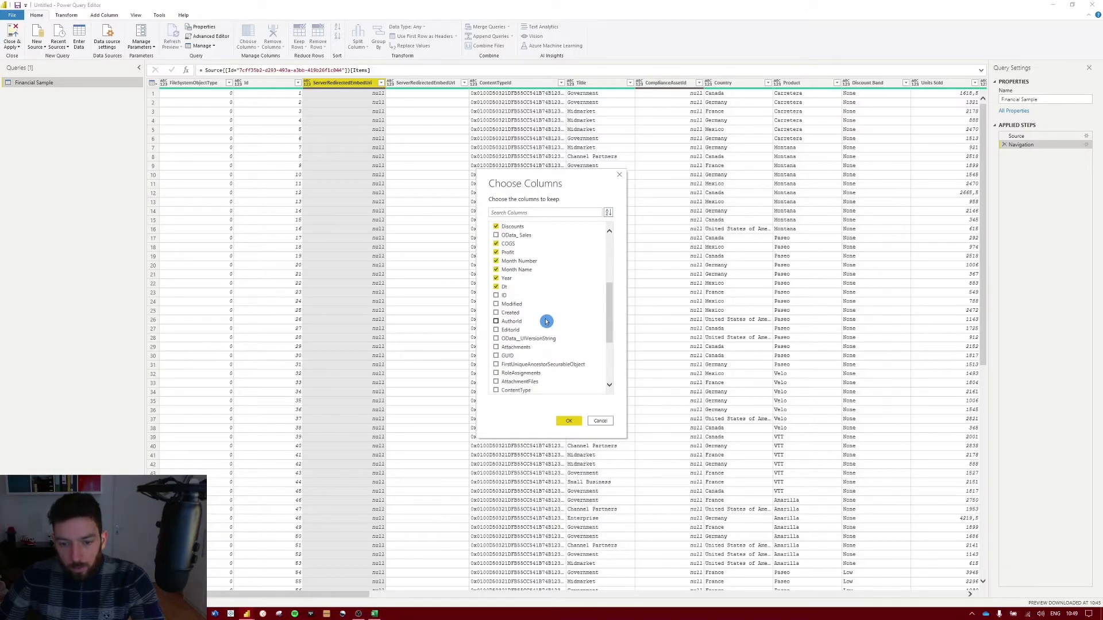
{"action": "scroll", "coordinate": [546, 321], "scroll_direction": "down", "scroll_amount": 4}
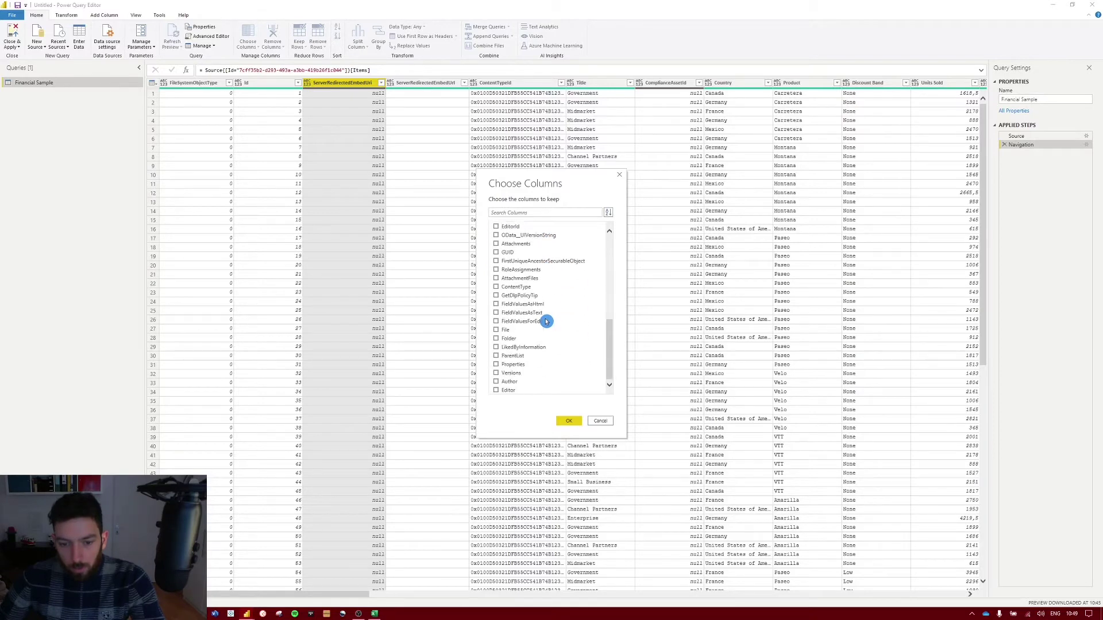
{"action": "scroll", "coordinate": [532, 322], "scroll_direction": "up", "scroll_amount": 1}
{"action": "scroll", "coordinate": [533, 322], "scroll_direction": "up", "scroll_amount": 1}
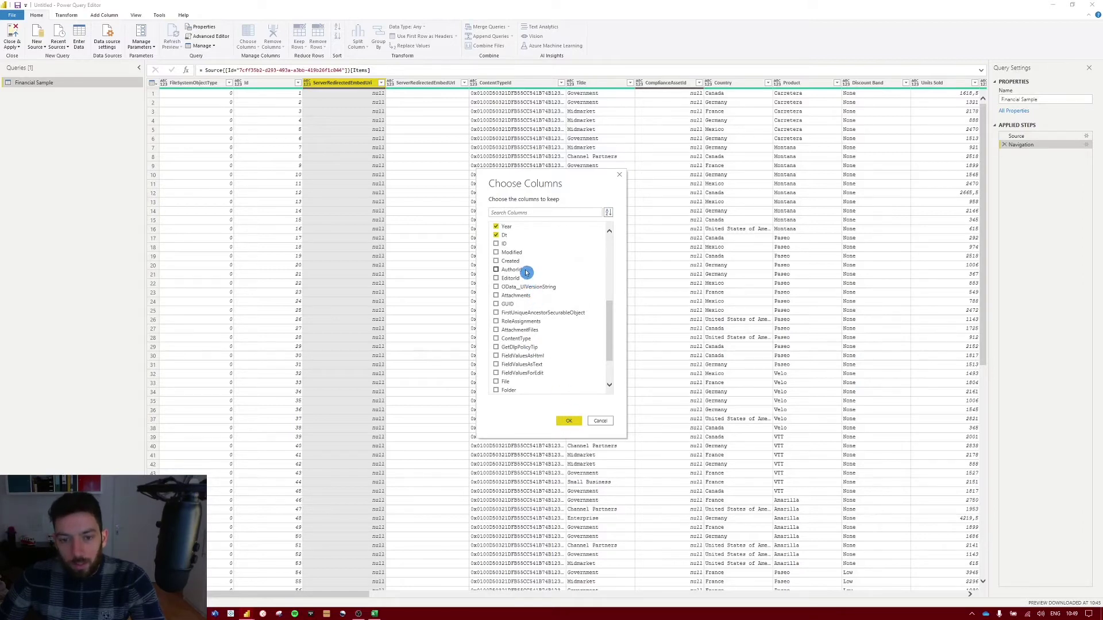
{"action": "scroll", "coordinate": [505, 243], "scroll_direction": "up", "scroll_amount": 1}
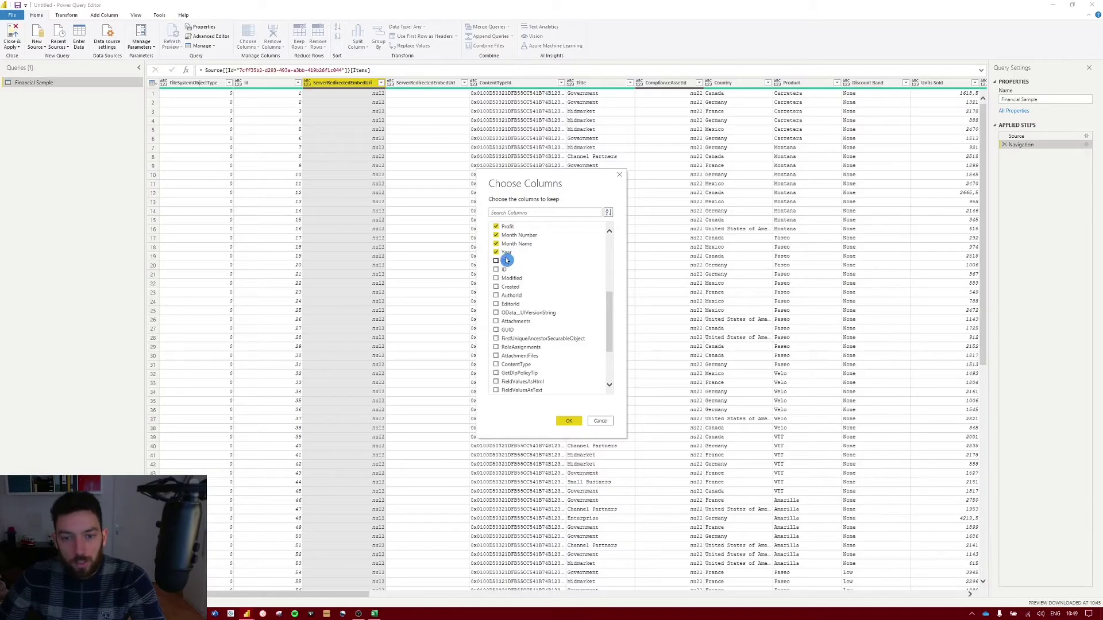
{"action": "left_click", "coordinate": [568, 421]}
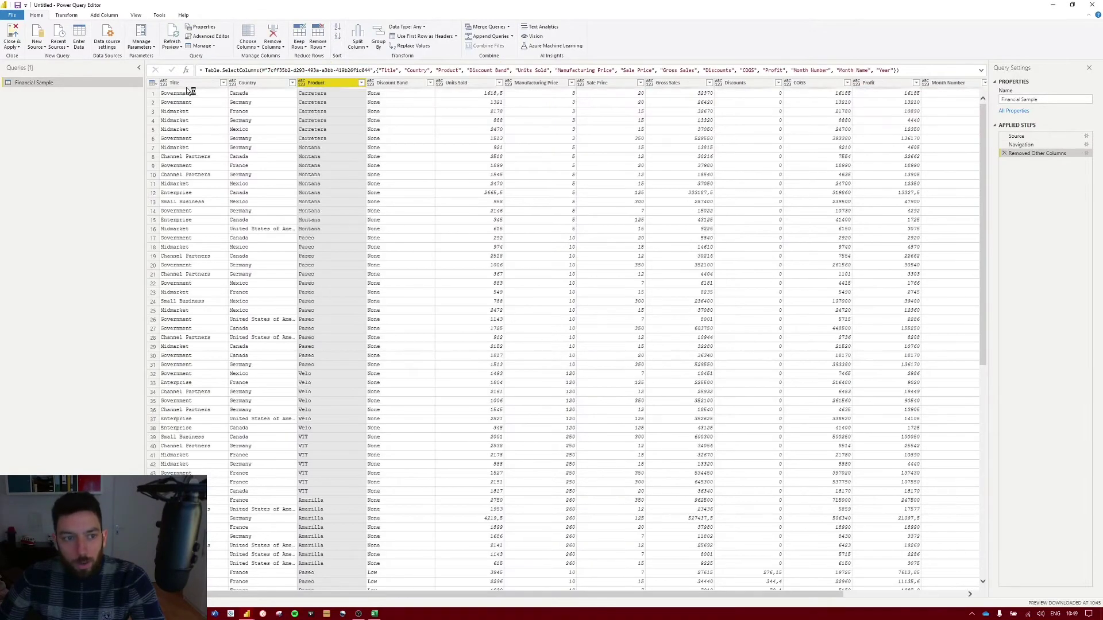
Edit the Removed Other Columns step so that the Dt column is also kept, and check it in the table
{"action": "left_click_drag", "start_coordinate": [504, 599], "coordinate": [710, 595]}
{"action": "mouse_move", "coordinate": [622, 605]}
{"action": "left_mouse_down"}
{"action": "mouse_move", "coordinate": [431, 602]}
{"action": "mouse_move", "coordinate": [626, 594]}
{"action": "left_mouse_up"}
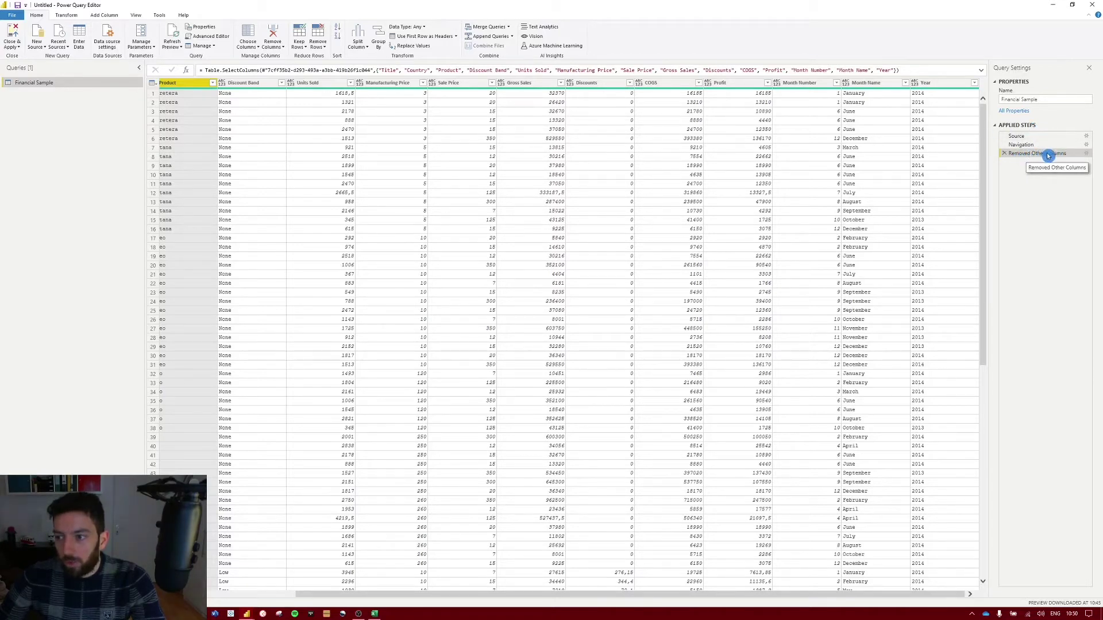
{"action": "left_click", "coordinate": [1088, 155]}
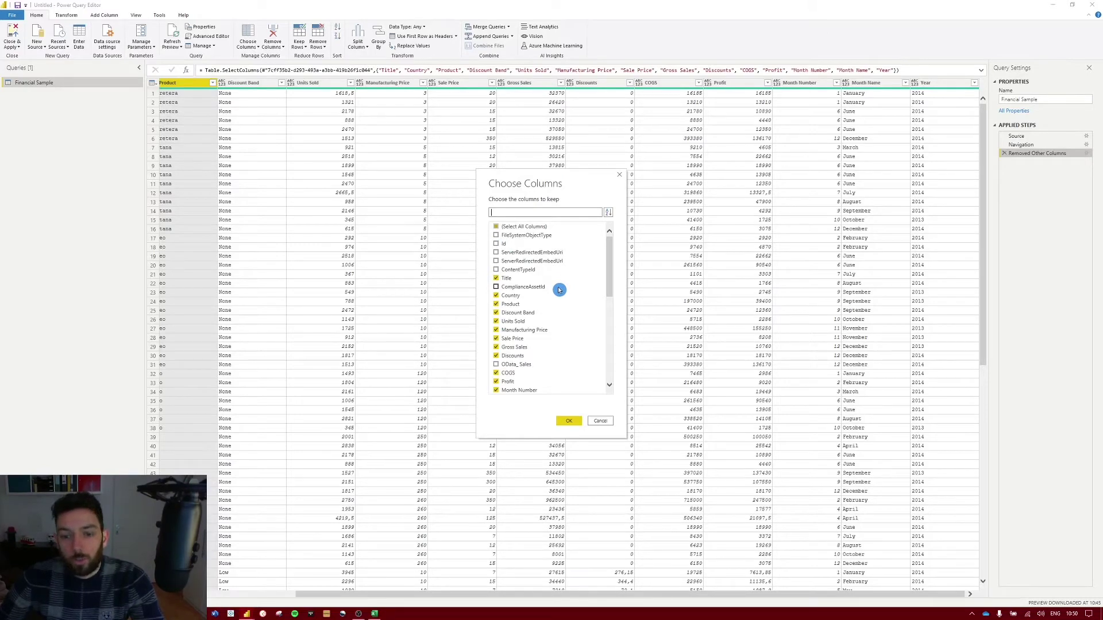
{"action": "scroll", "coordinate": [551, 304], "scroll_direction": "down", "scroll_amount": 3}
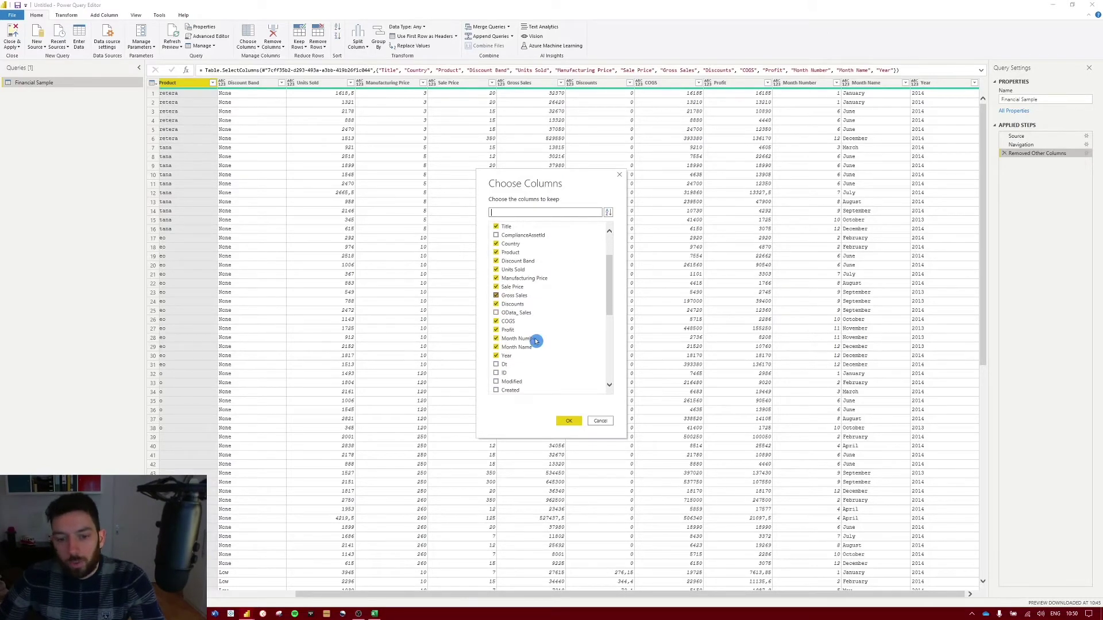
{"action": "left_click", "coordinate": [497, 341]}
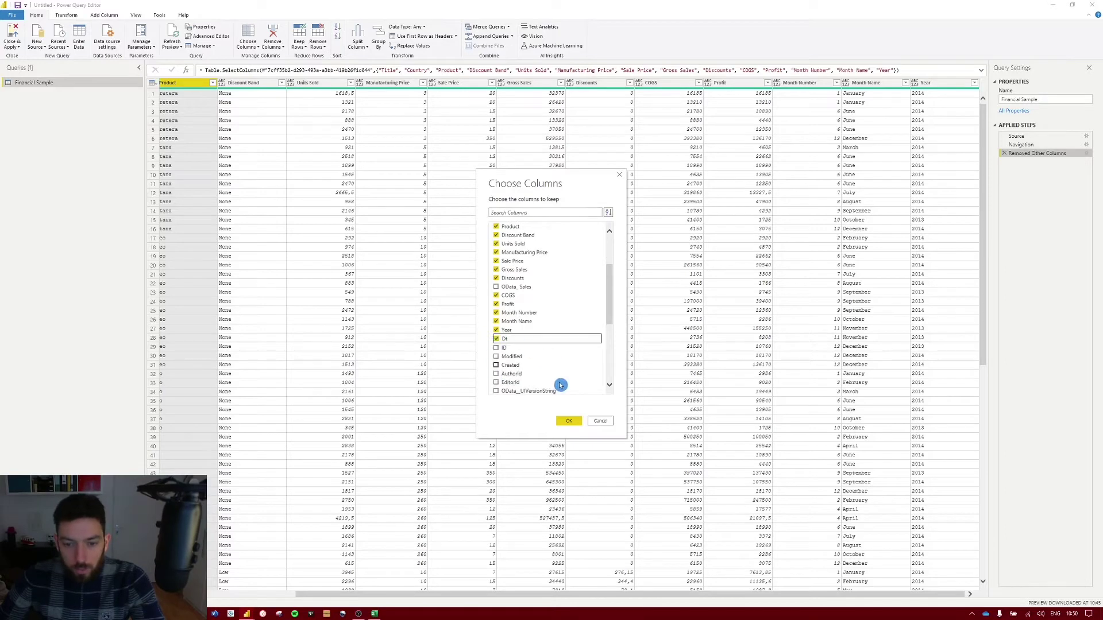
{"action": "left_click", "coordinate": [568, 421]}
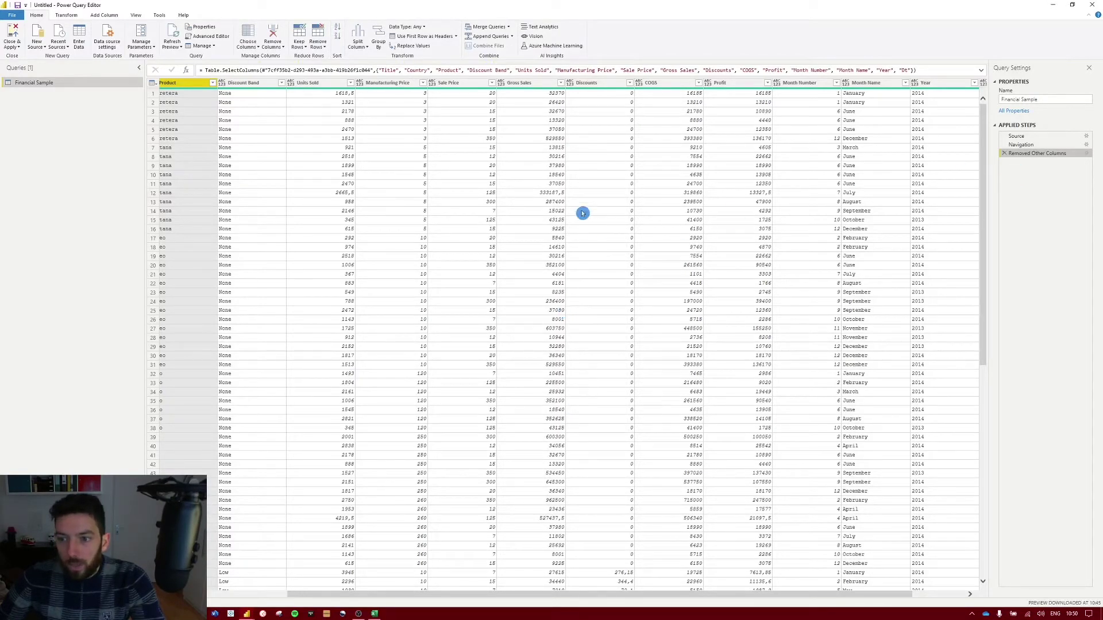
{"action": "left_click_drag", "start_coordinate": [616, 595], "coordinate": [760, 597]}
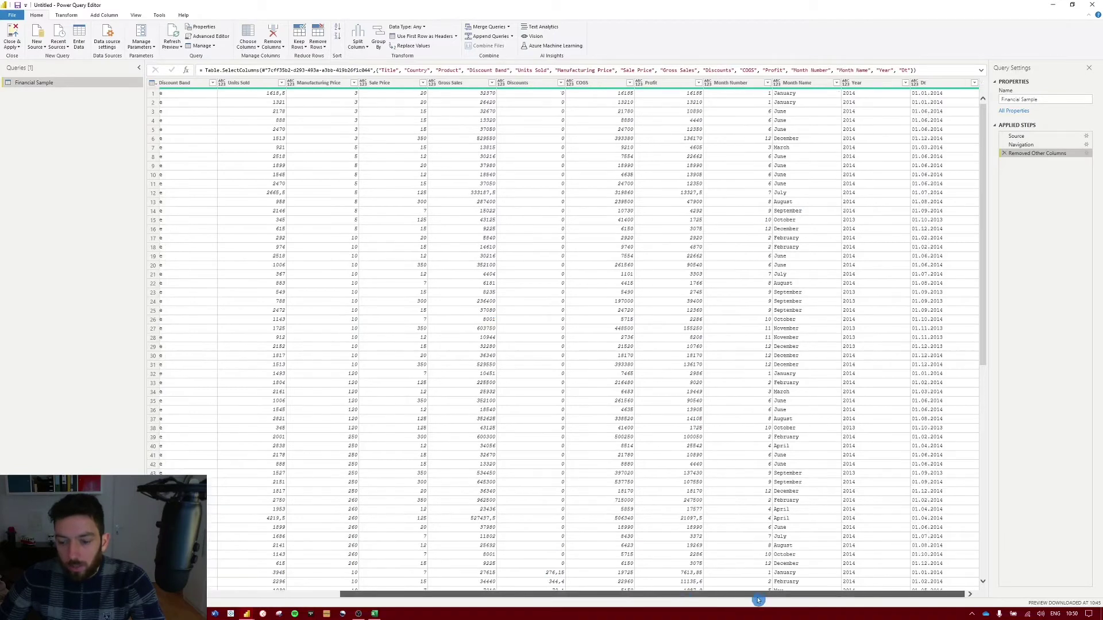
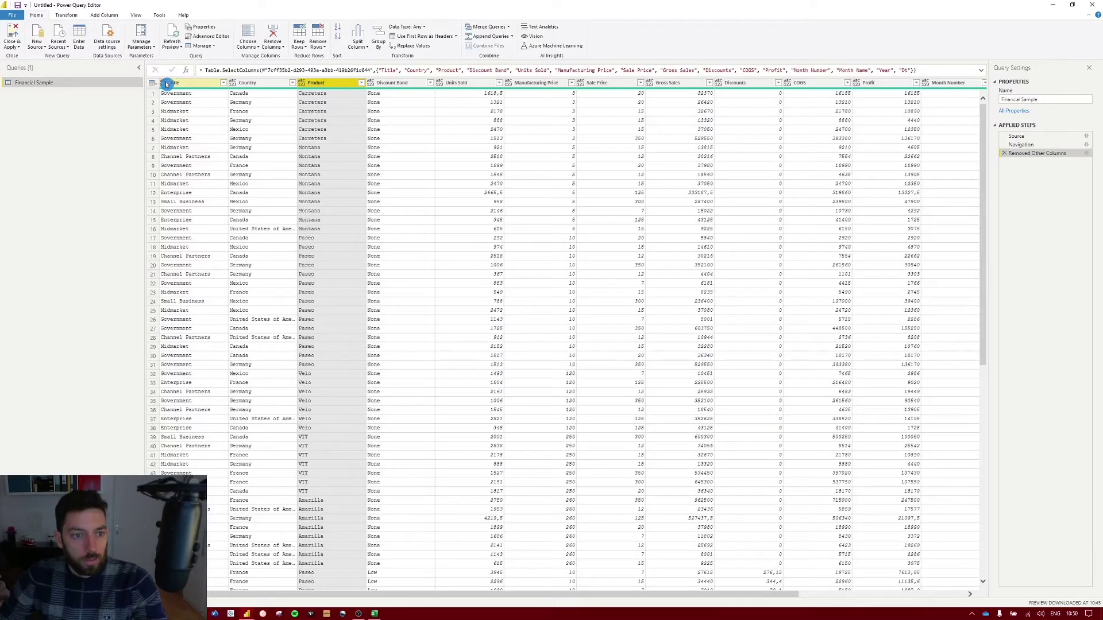
Set the data type of the Title, Country and Product columns to Text
{"action": "left_click", "coordinate": [167, 84]}
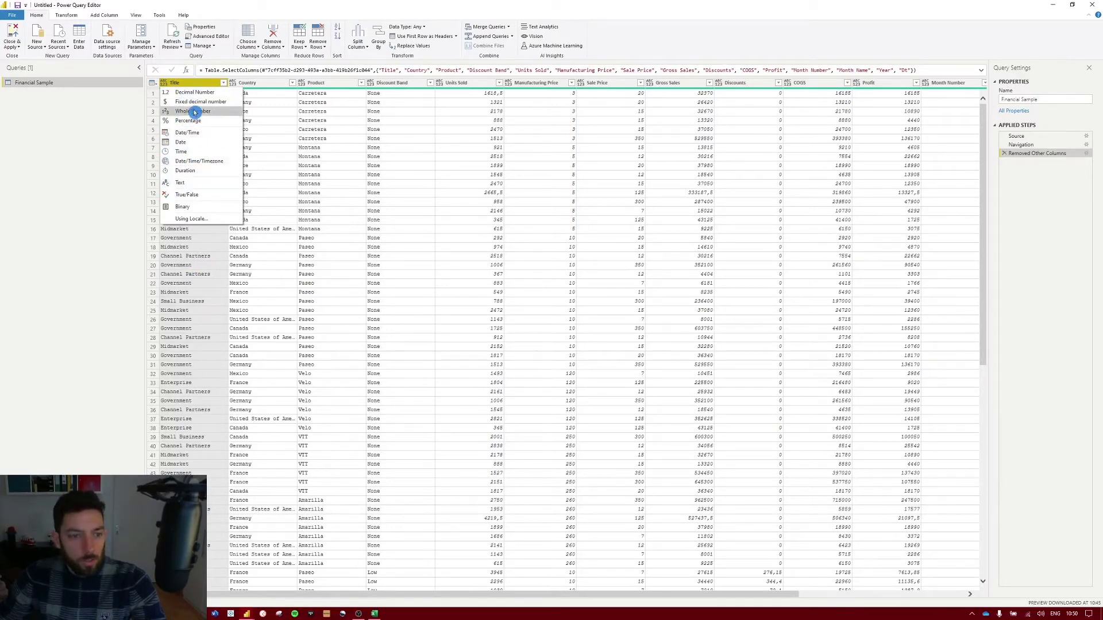
{"action": "left_click", "coordinate": [191, 184]}
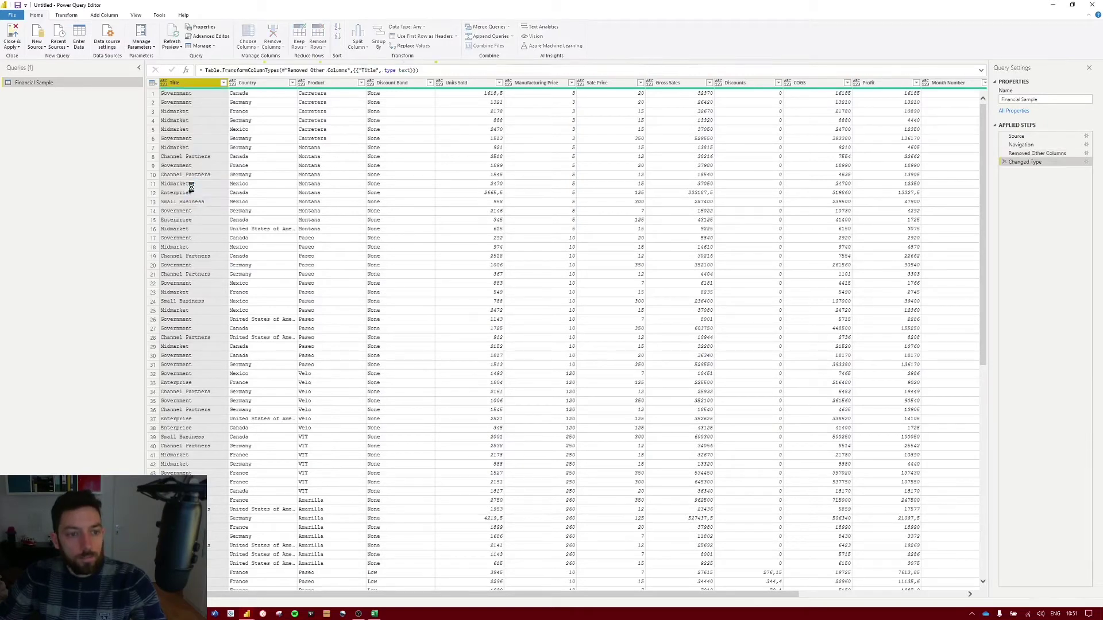
{"action": "left_click", "coordinate": [233, 83]}
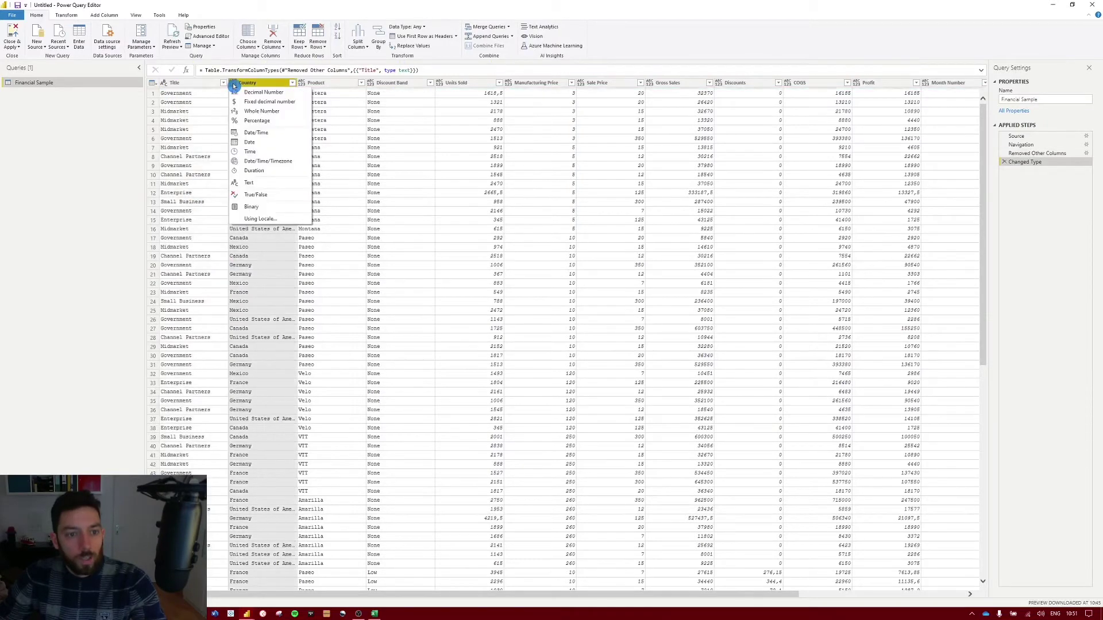
{"action": "left_click", "coordinate": [247, 183]}
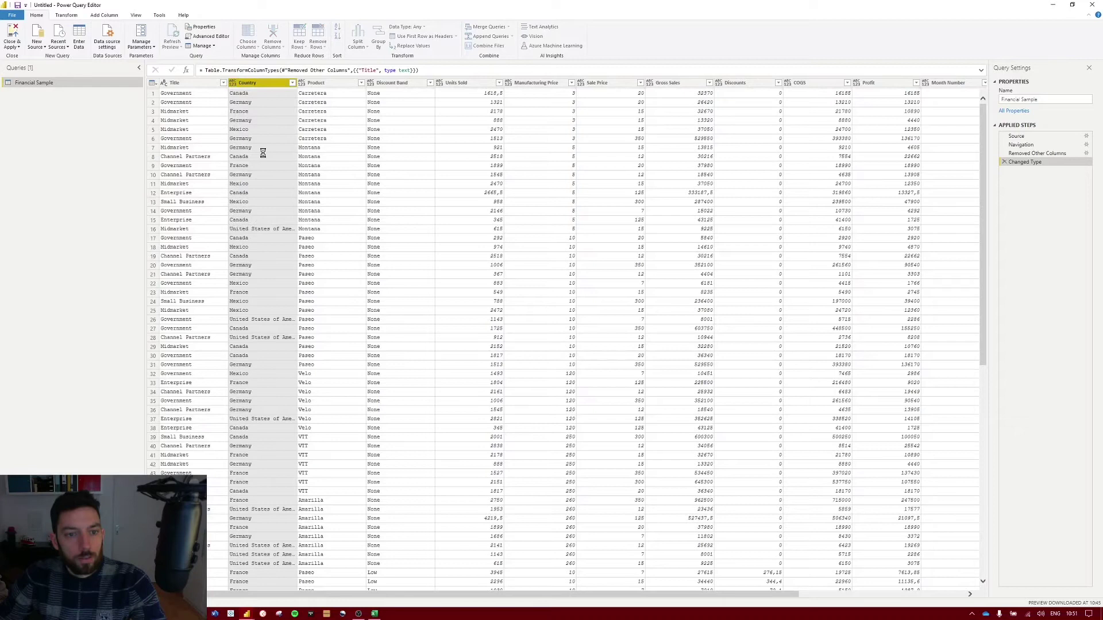
{"action": "left_click", "coordinate": [304, 85]}
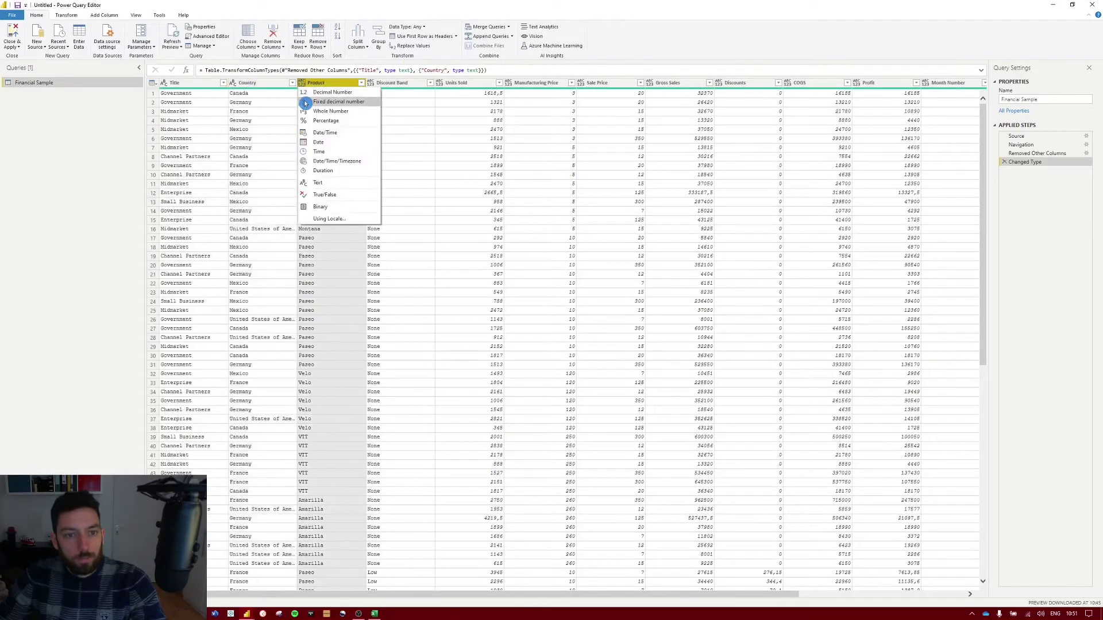
{"action": "left_click", "coordinate": [318, 183]}
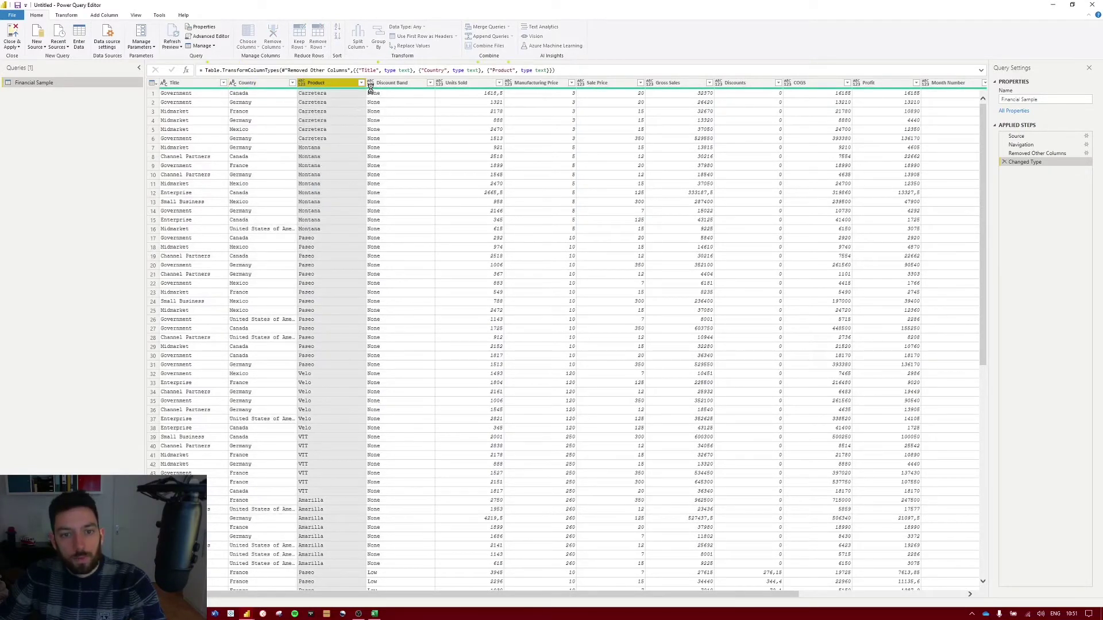
Examine the distinct values of the Discount Band column without applying a filter
{"action": "left_click", "coordinate": [431, 84]}
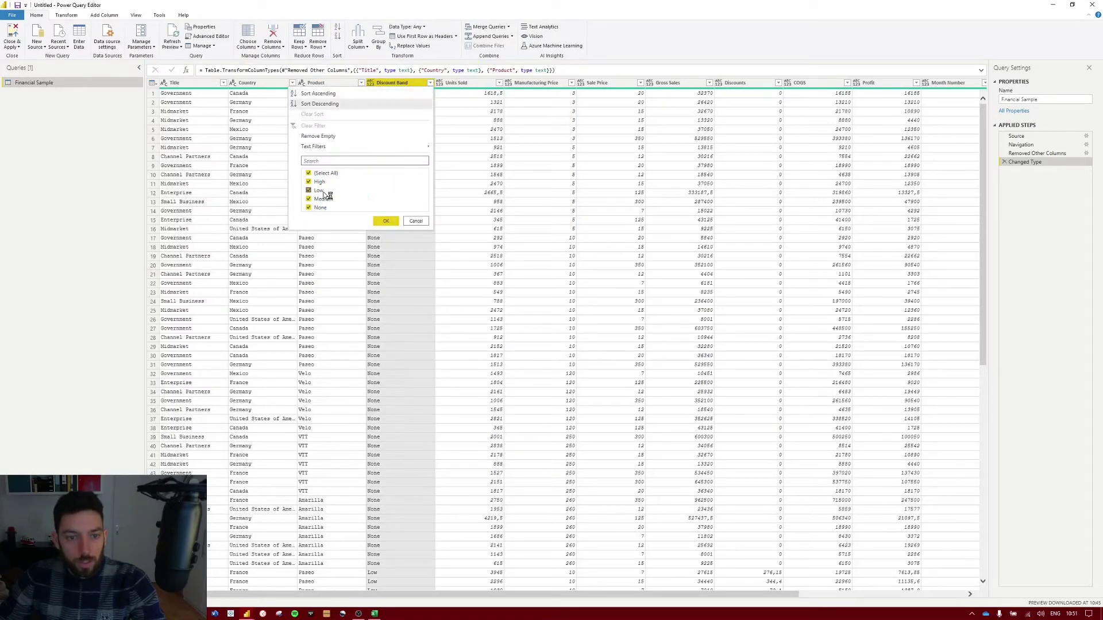
{"action": "left_click", "coordinate": [414, 222]}
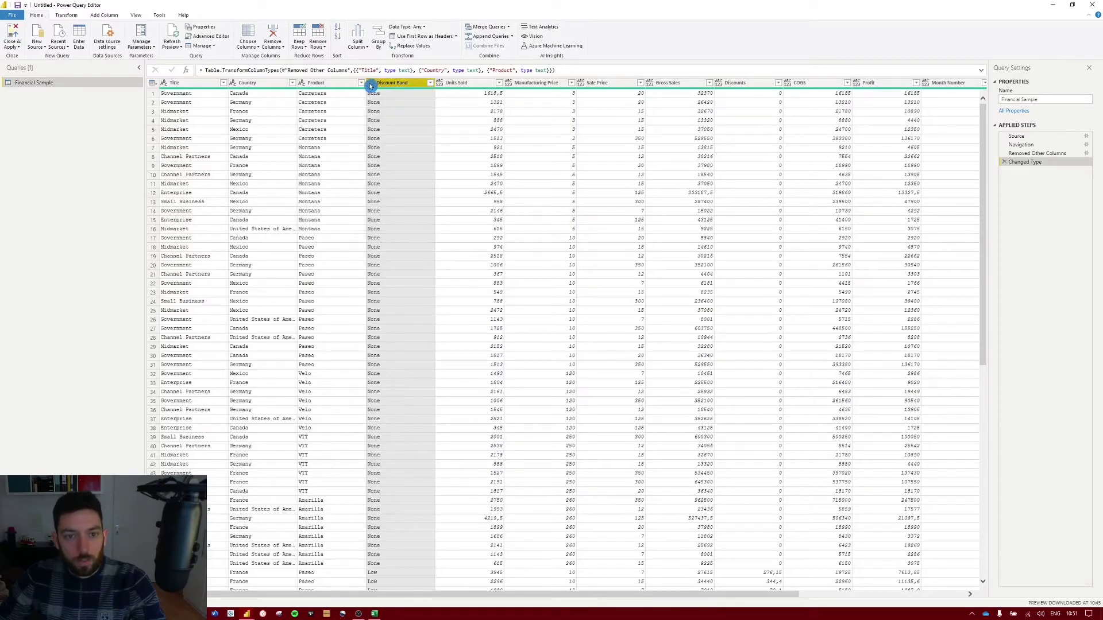
Set the data type of the Discount Band column to Text and of the Units Sold column to Decimal Number
{"action": "left_click", "coordinate": [371, 84]}
{"action": "left_click", "coordinate": [380, 183]}
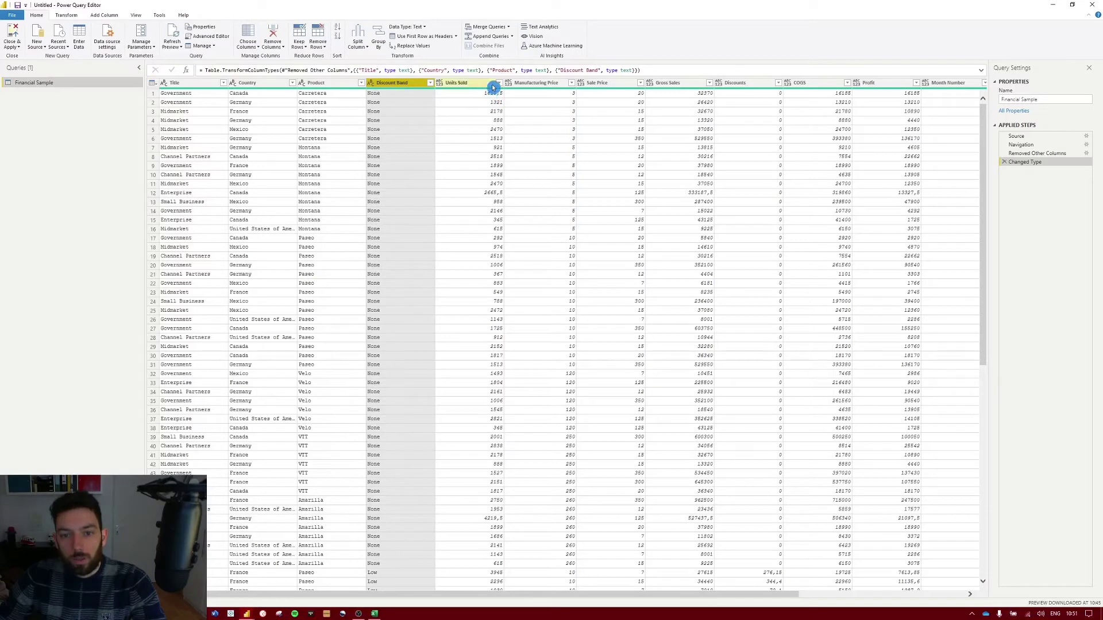
{"action": "left_click", "coordinate": [441, 85]}
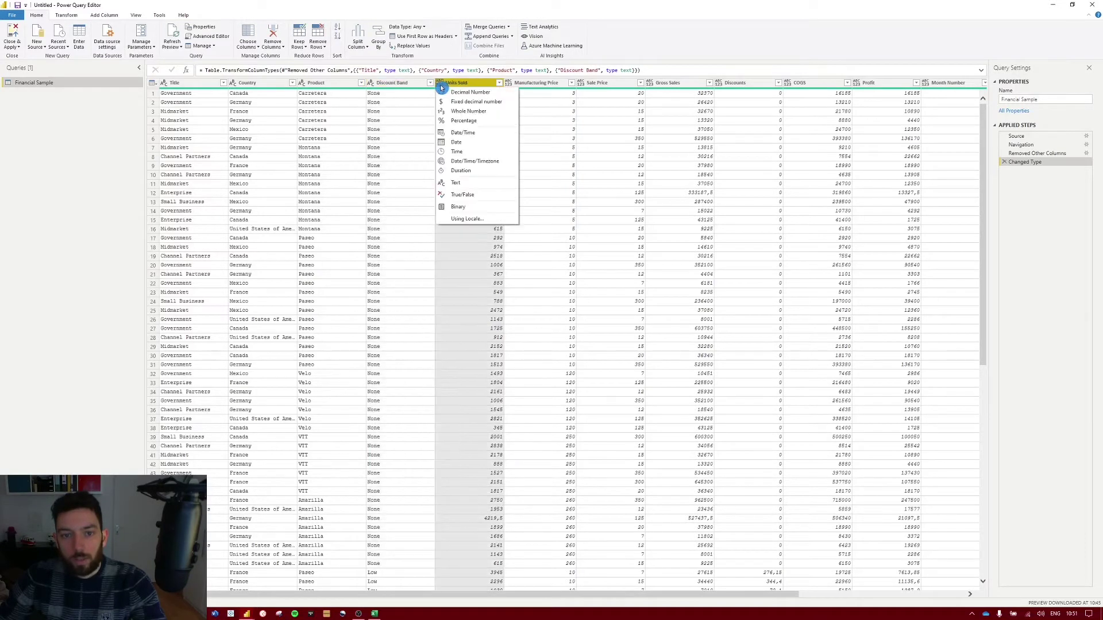
{"action": "left_click", "coordinate": [441, 84]}
{"action": "left_click", "coordinate": [441, 84]}
{"action": "left_click", "coordinate": [458, 277]}
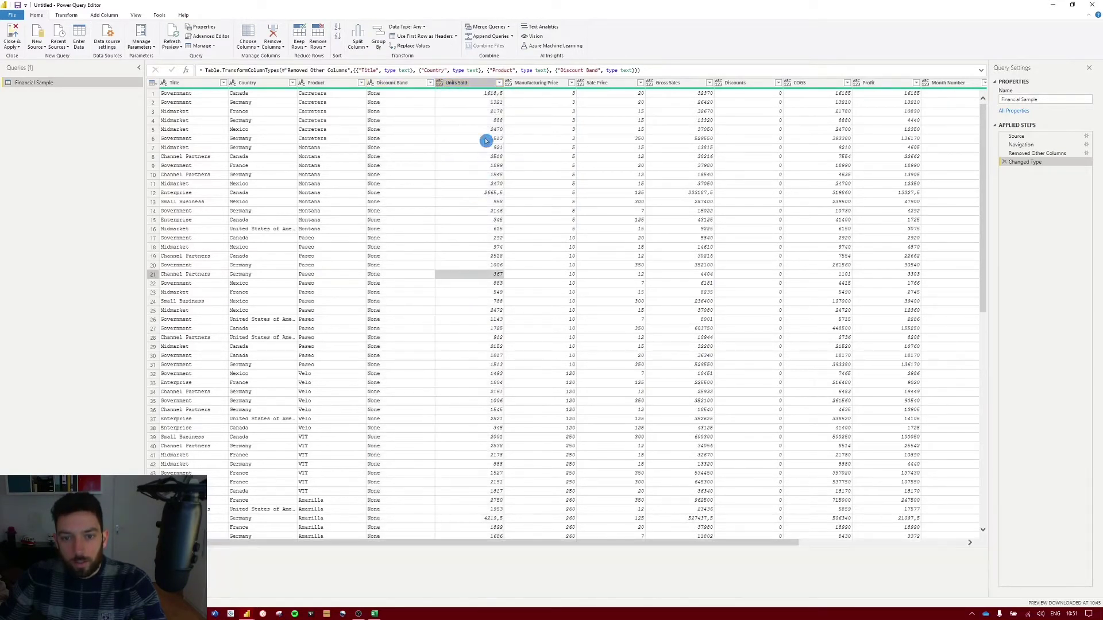
{"action": "left_click", "coordinate": [442, 83]}
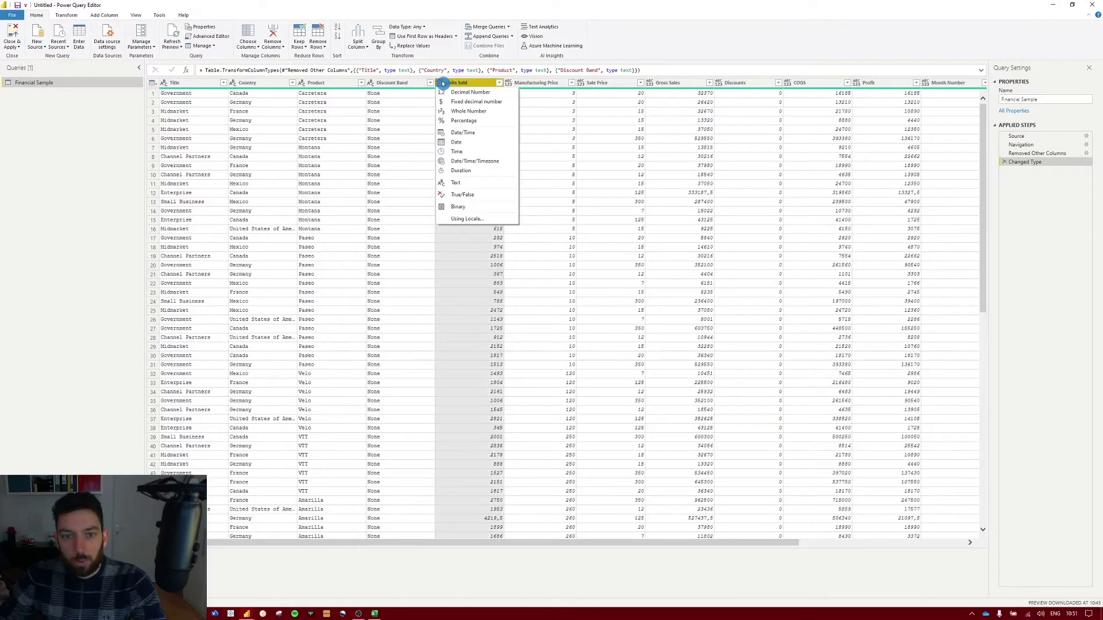
{"action": "left_click", "coordinate": [472, 93]}
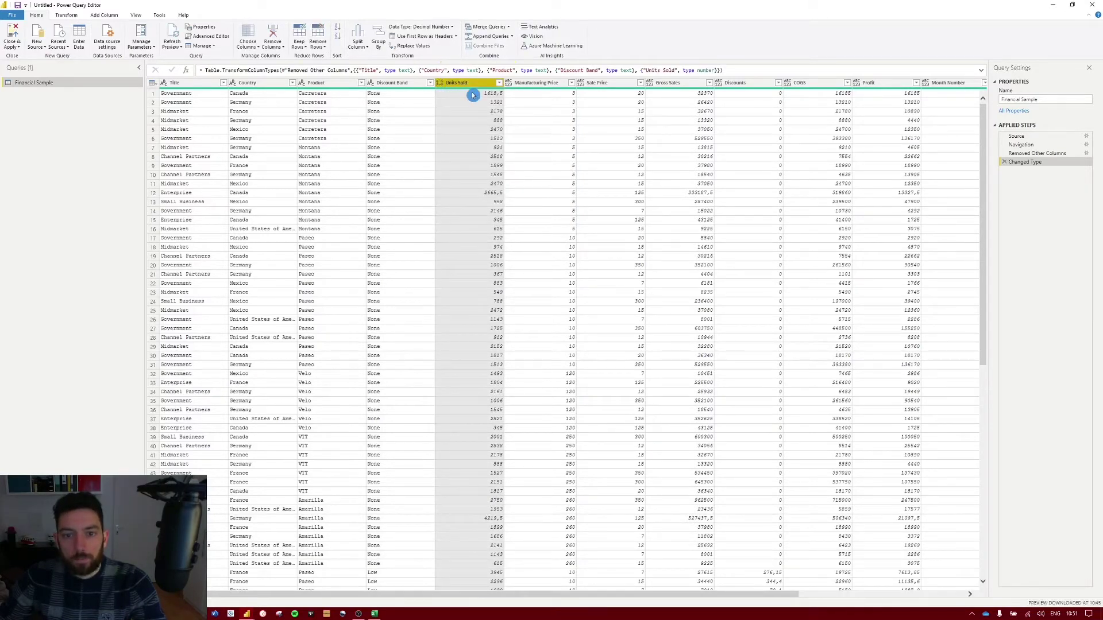
Set the data type of the Manufacturing Price and Sale Price columns to Fixed decimal number
{"action": "left_click", "coordinate": [510, 84]}
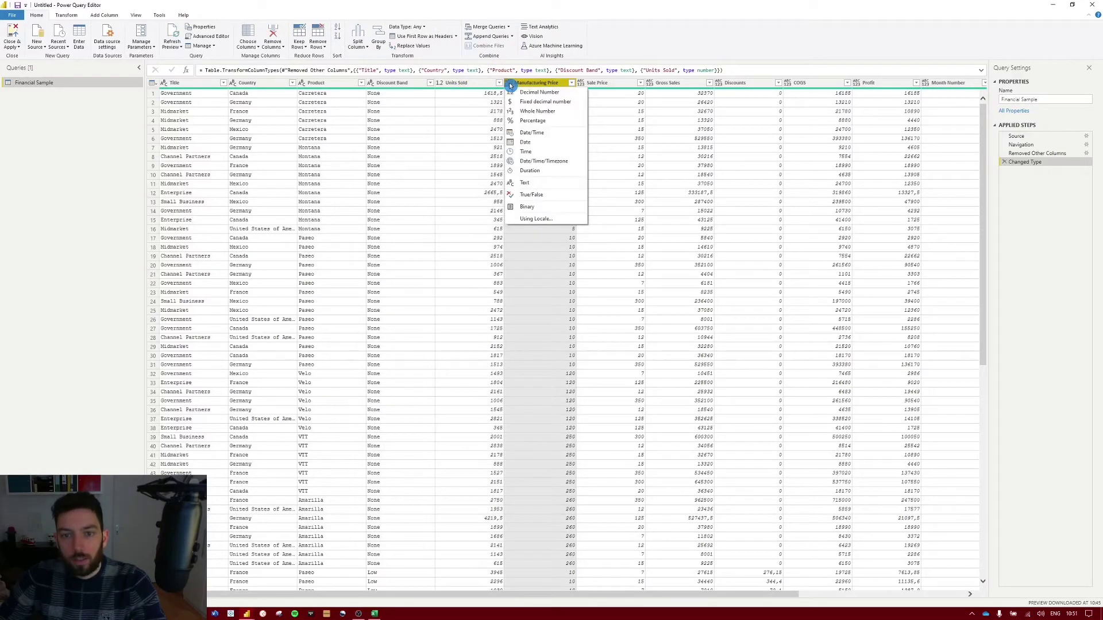
{"action": "left_click", "coordinate": [554, 102]}
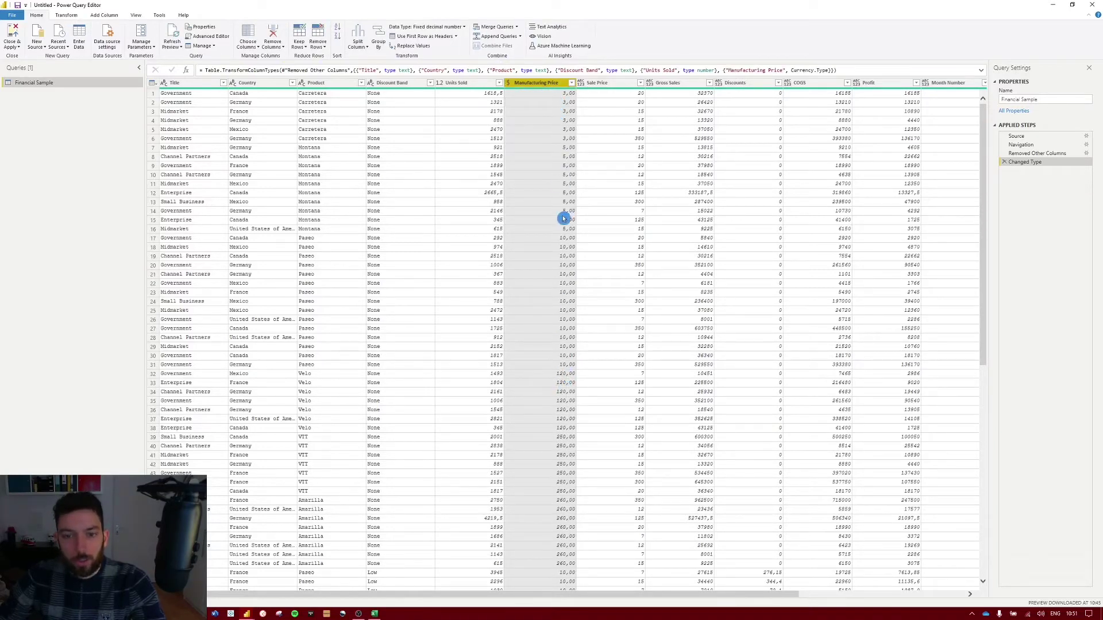
{"action": "scroll", "coordinate": [541, 153], "scroll_direction": "down", "scroll_amount": 10}
{"action": "scroll", "coordinate": [542, 152], "scroll_direction": "up", "scroll_amount": 8}
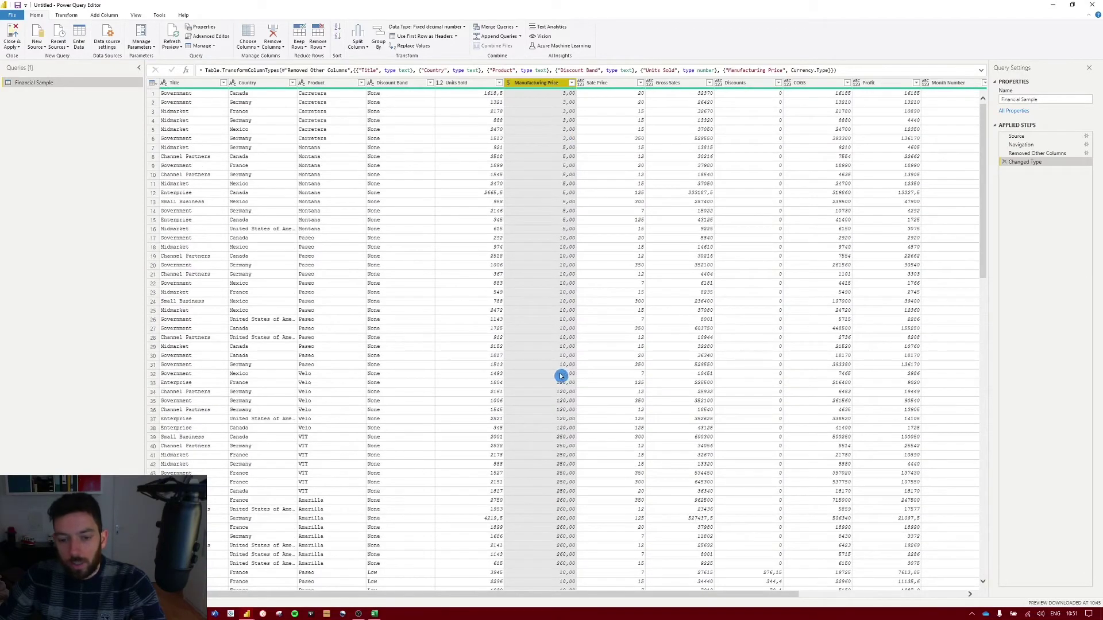
{"action": "left_click", "coordinate": [607, 86]}
{"action": "left_click", "coordinate": [581, 83]}
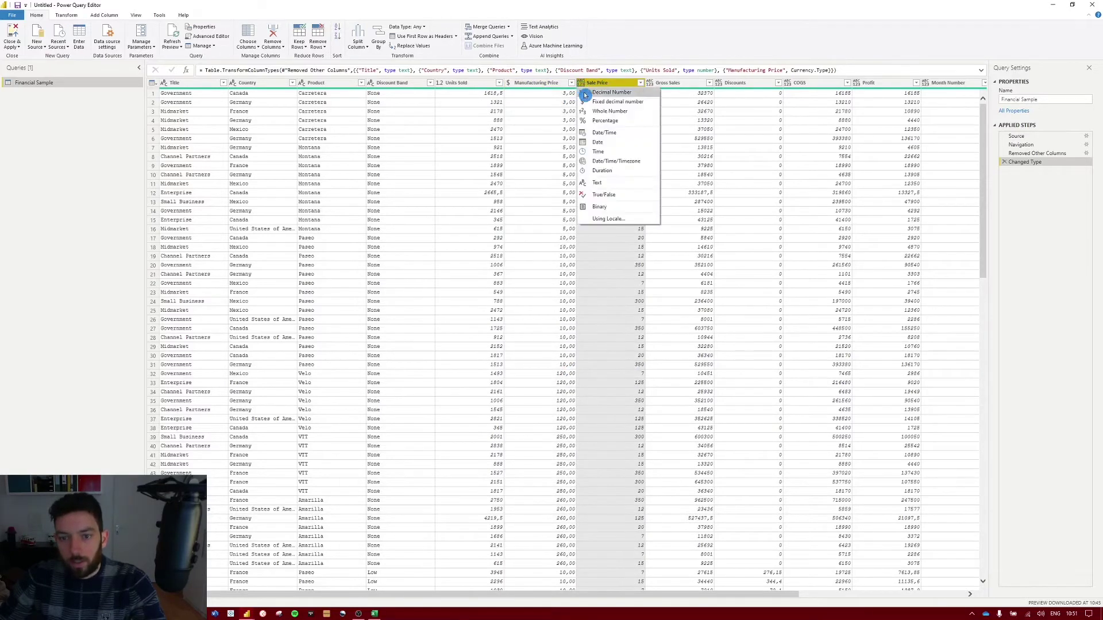
{"action": "left_click", "coordinate": [607, 103]}
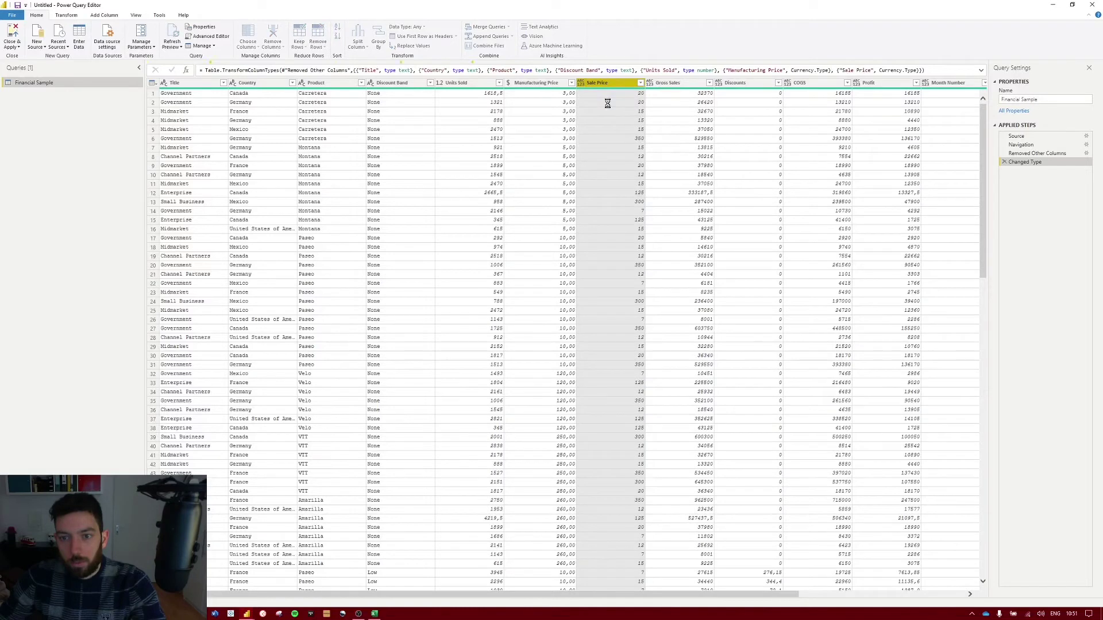
Set the data type of the Gross Sales and Discounts columns to Fixed decimal number
{"action": "left_click", "coordinate": [652, 84]}
{"action": "left_click", "coordinate": [666, 100]}
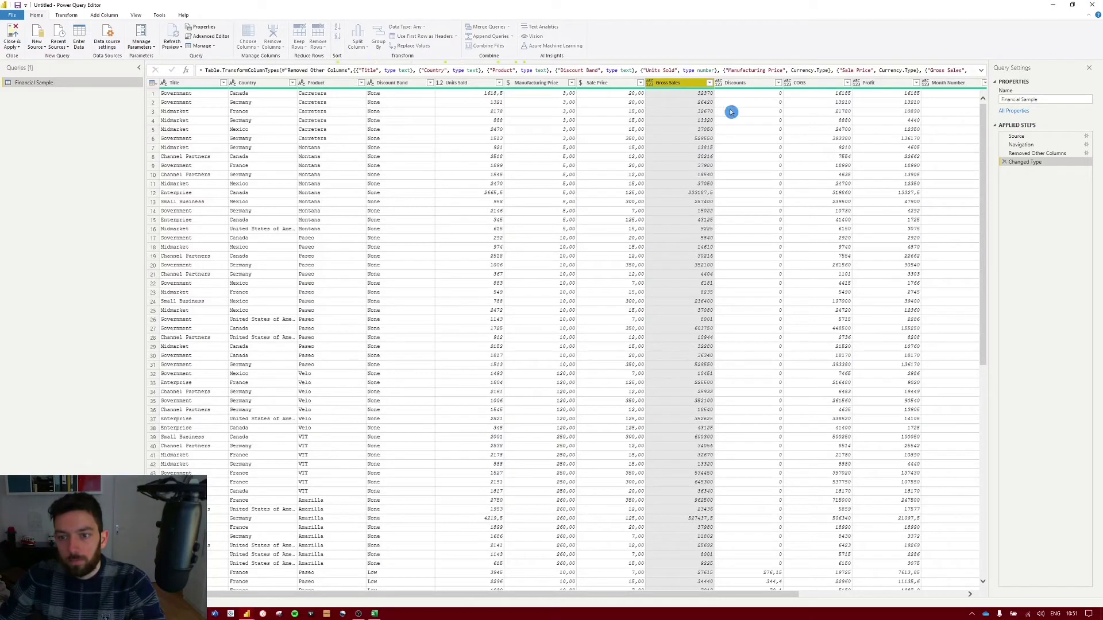
{"action": "left_click", "coordinate": [719, 83]}
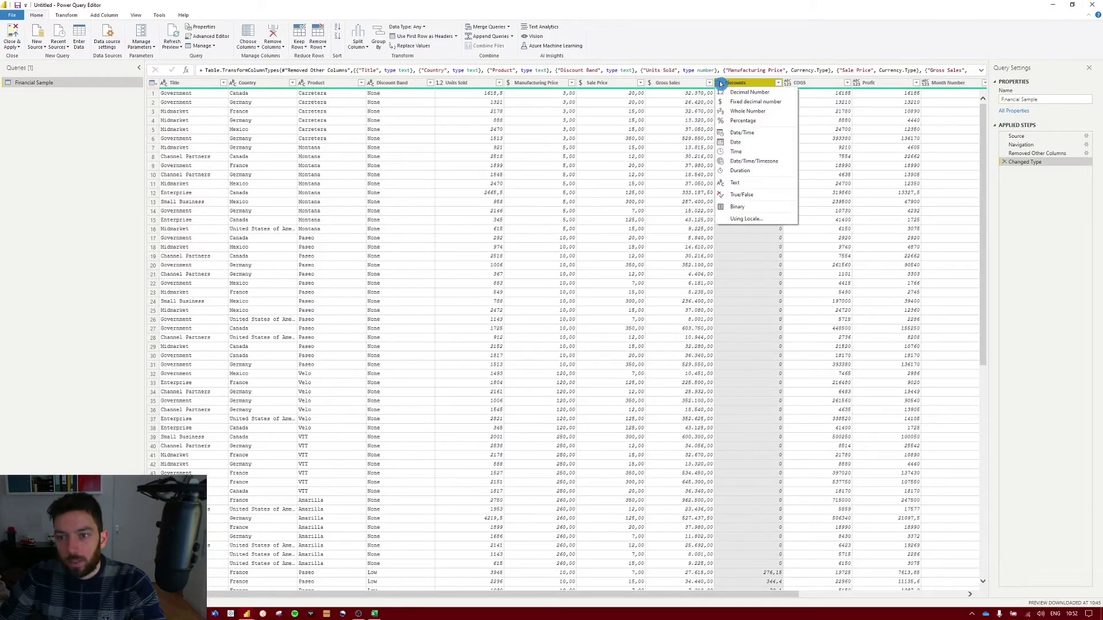
{"action": "left_click", "coordinate": [734, 103]}
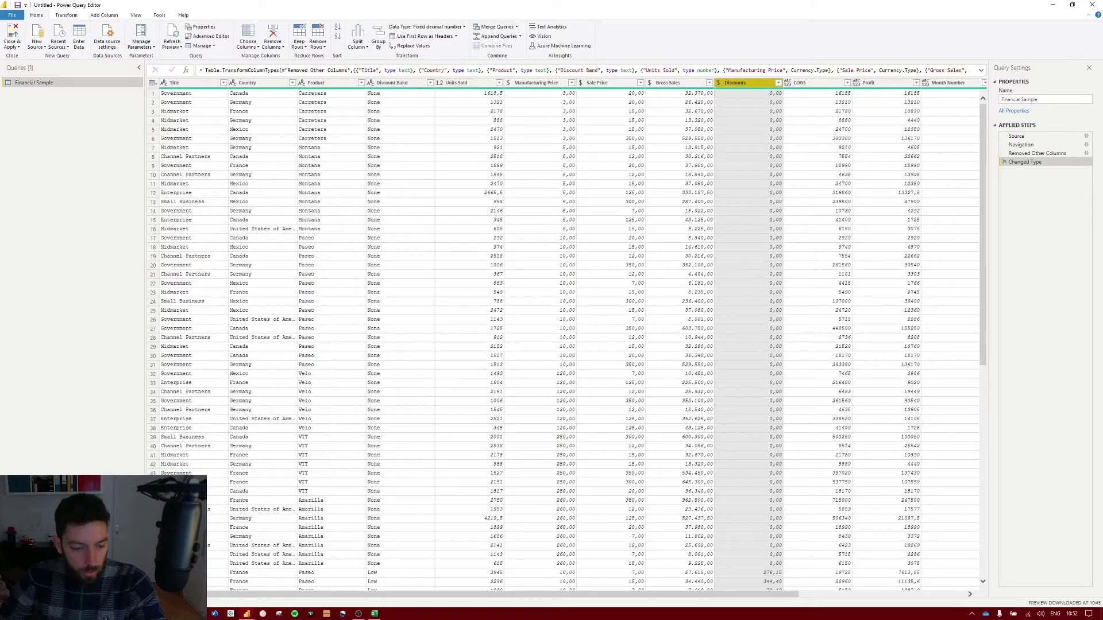
Check the COGS and Profit columns in the SharePoint list, and set both to Fixed decimal number back in Power Query Editor
{"action": "key", "text": "alt+Tab"}
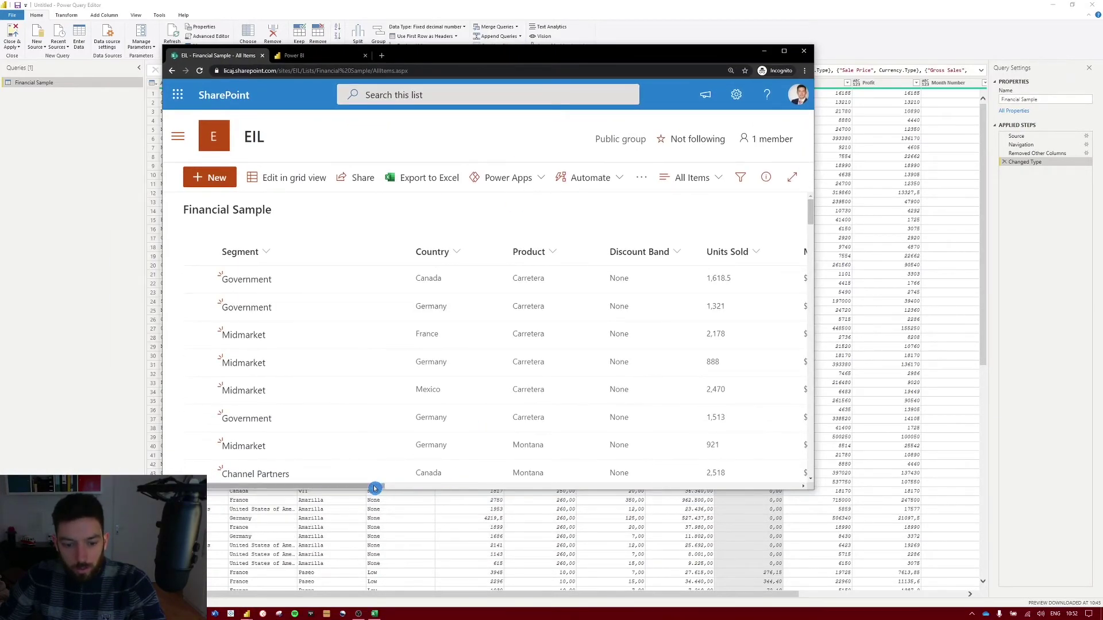
{"action": "left_click_drag", "start_coordinate": [374, 487], "coordinate": [623, 480]}
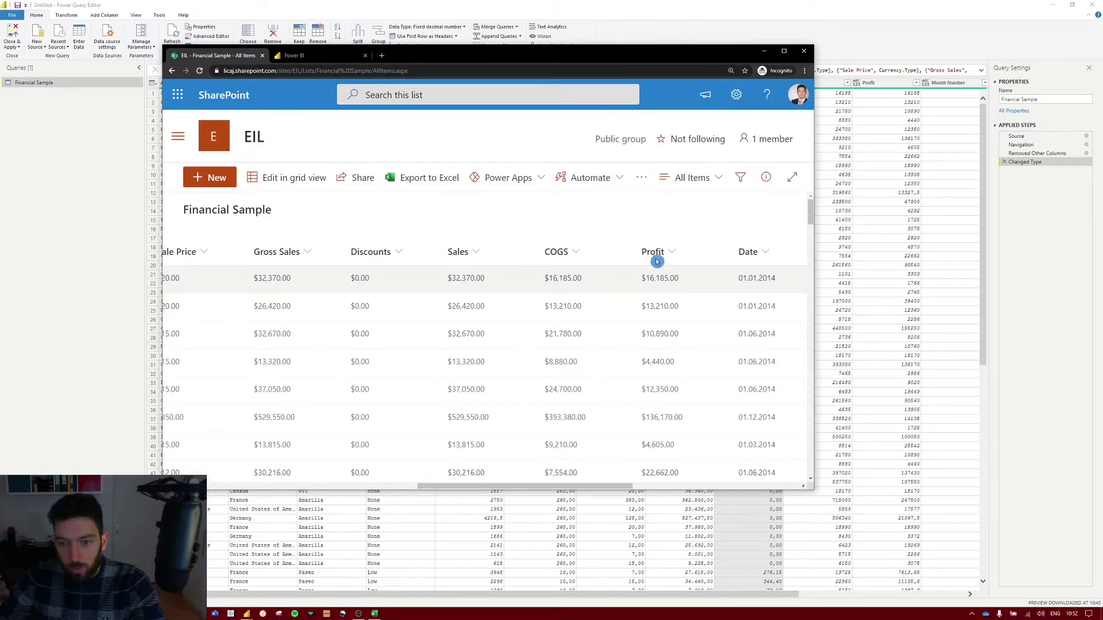
{"action": "left_click", "coordinate": [767, 53]}
{"action": "left_click", "coordinate": [848, 83]}
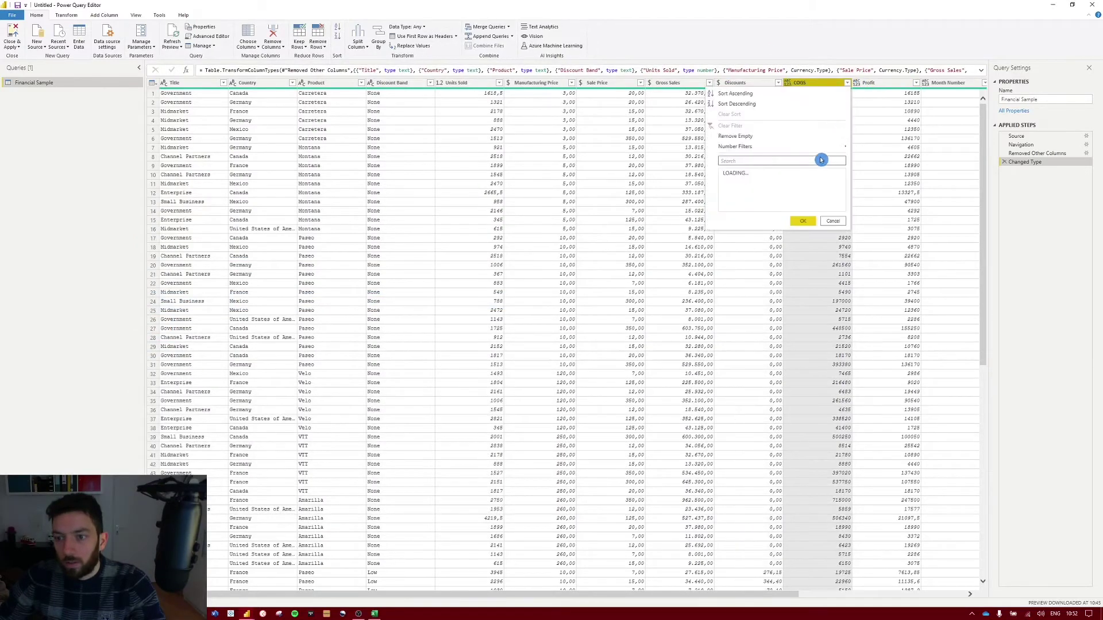
{"action": "left_click", "coordinate": [792, 84]}
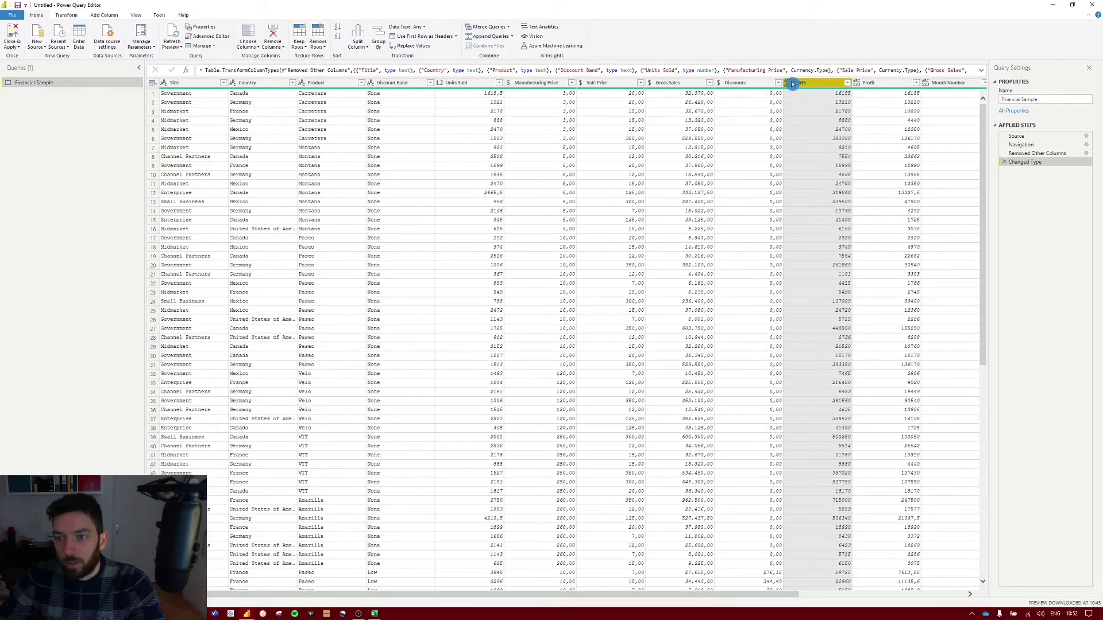
{"action": "left_click", "coordinate": [792, 84]}
{"action": "left_click", "coordinate": [808, 103]}
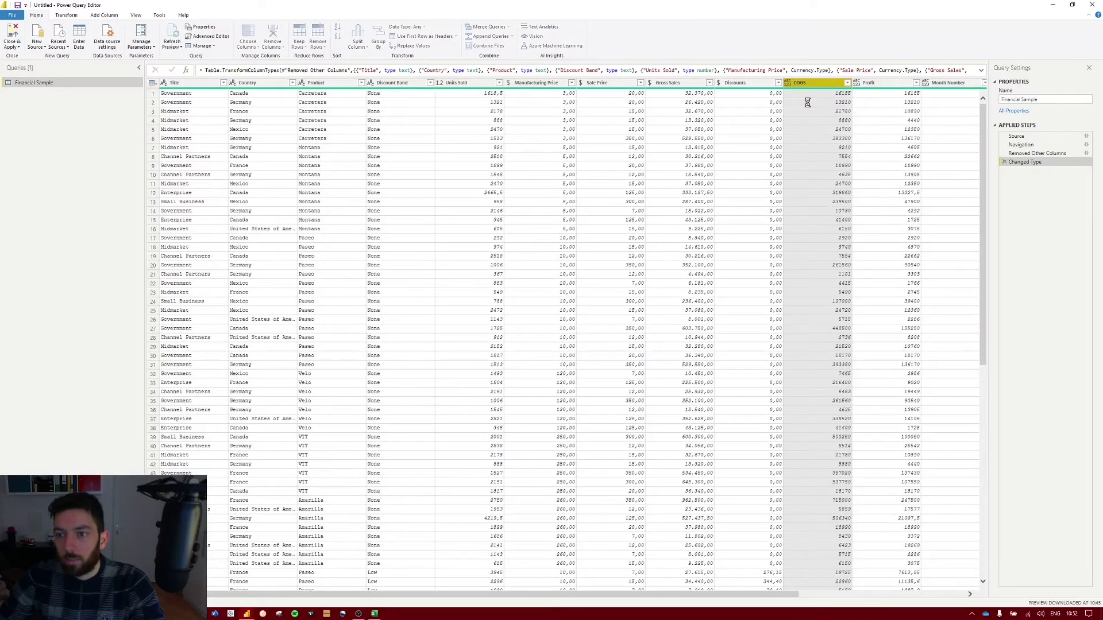
{"action": "left_click", "coordinate": [855, 84]}
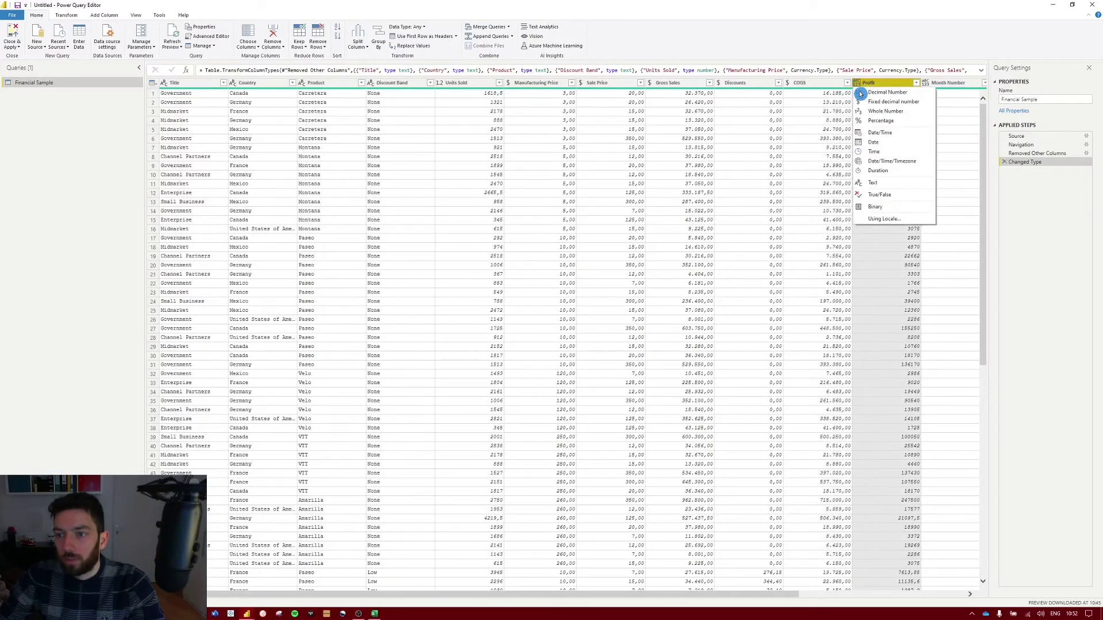
{"action": "left_click", "coordinate": [860, 102]}
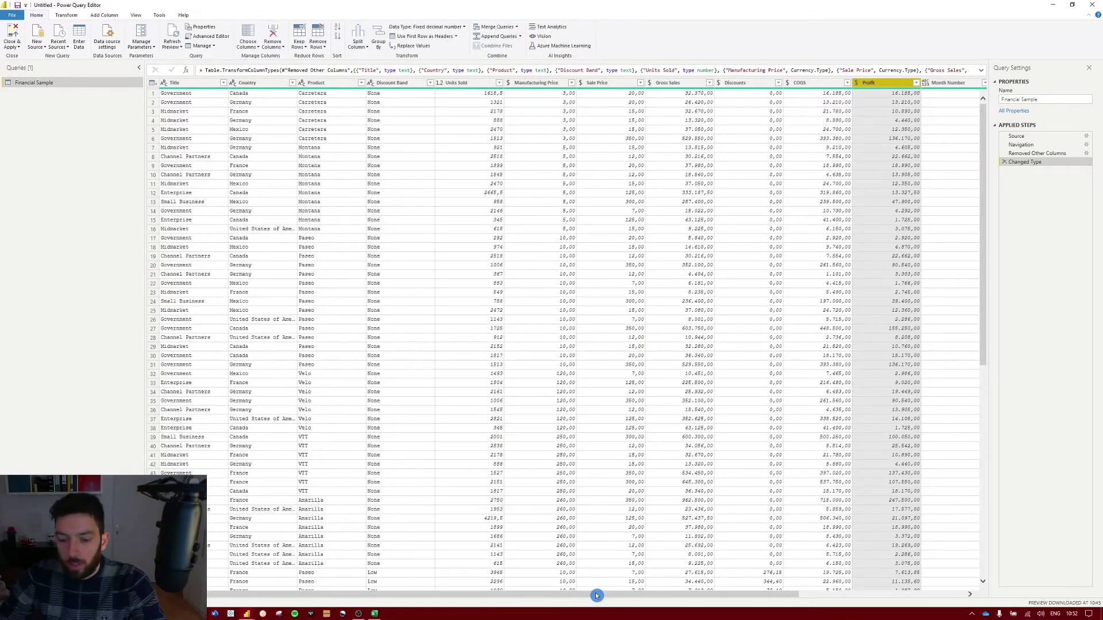
Set the data type of the Month Number column to Whole Number and of the Month Name column to Text
{"action": "left_click_drag", "start_coordinate": [591, 595], "coordinate": [829, 571]}
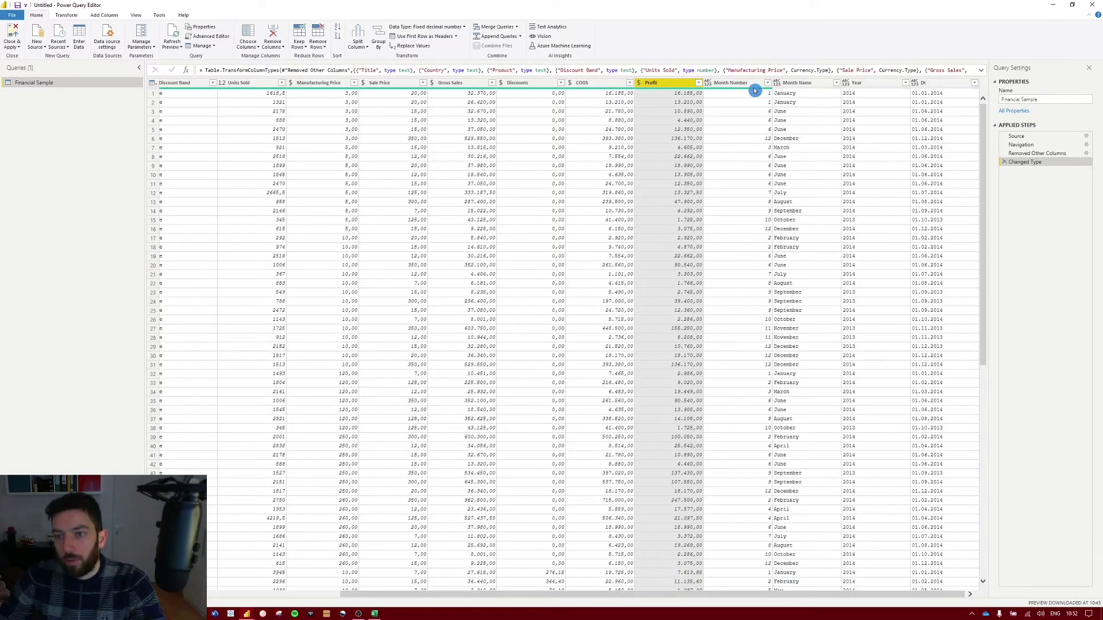
{"action": "left_click", "coordinate": [709, 84]}
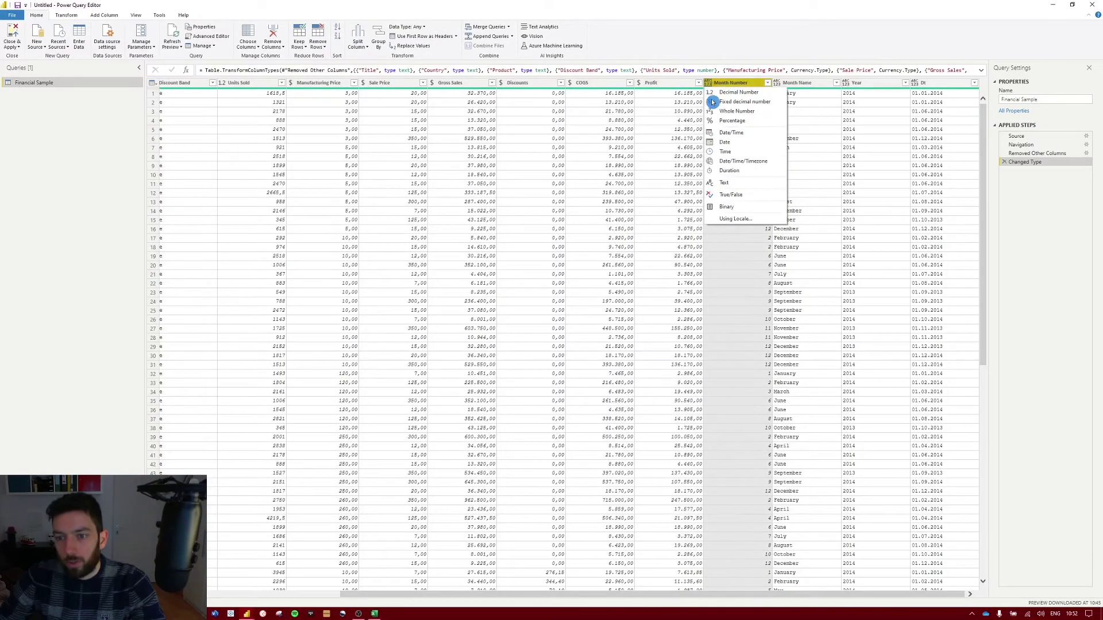
{"action": "left_click", "coordinate": [738, 112]}
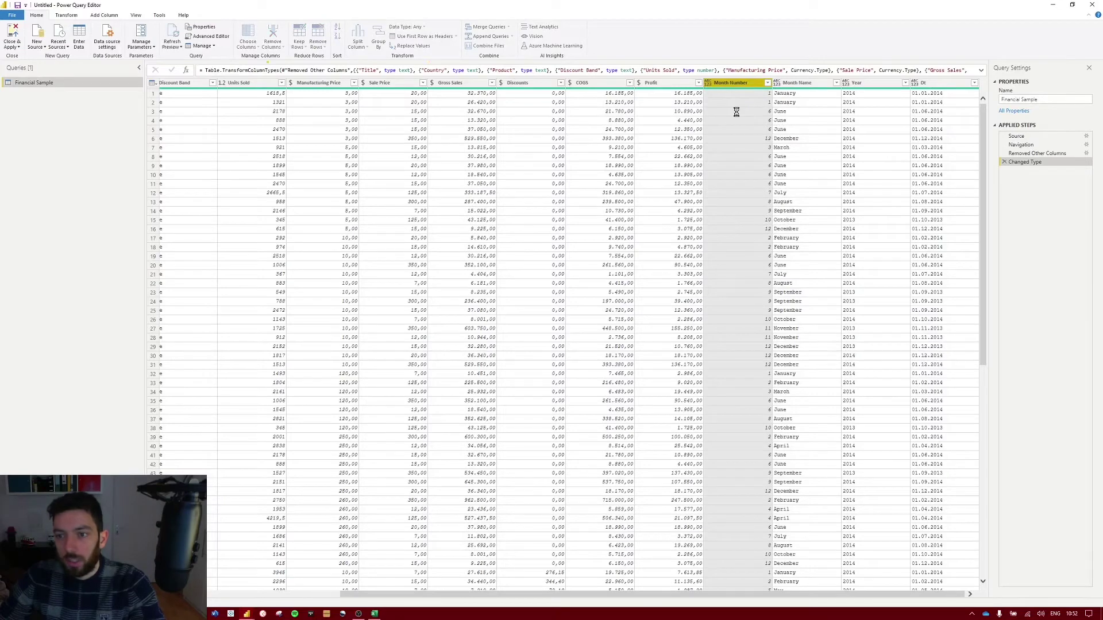
{"action": "left_click", "coordinate": [785, 85]}
{"action": "left_click", "coordinate": [801, 183]}
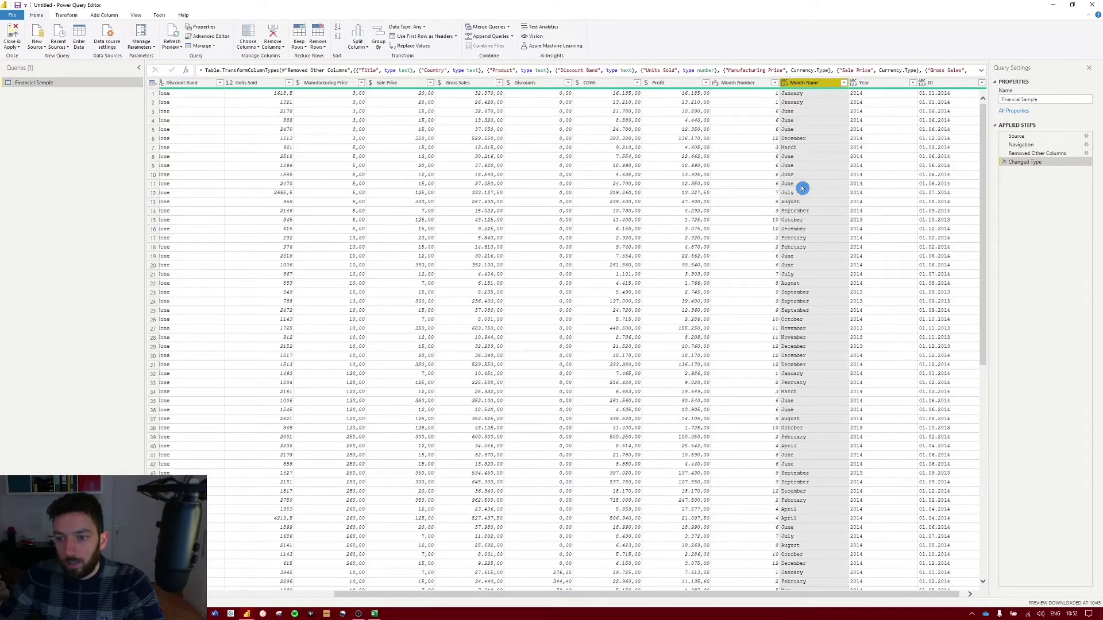
Set the data type of the Year column to Whole Number and of the Dt column to Date
{"action": "left_click", "coordinate": [854, 85]}
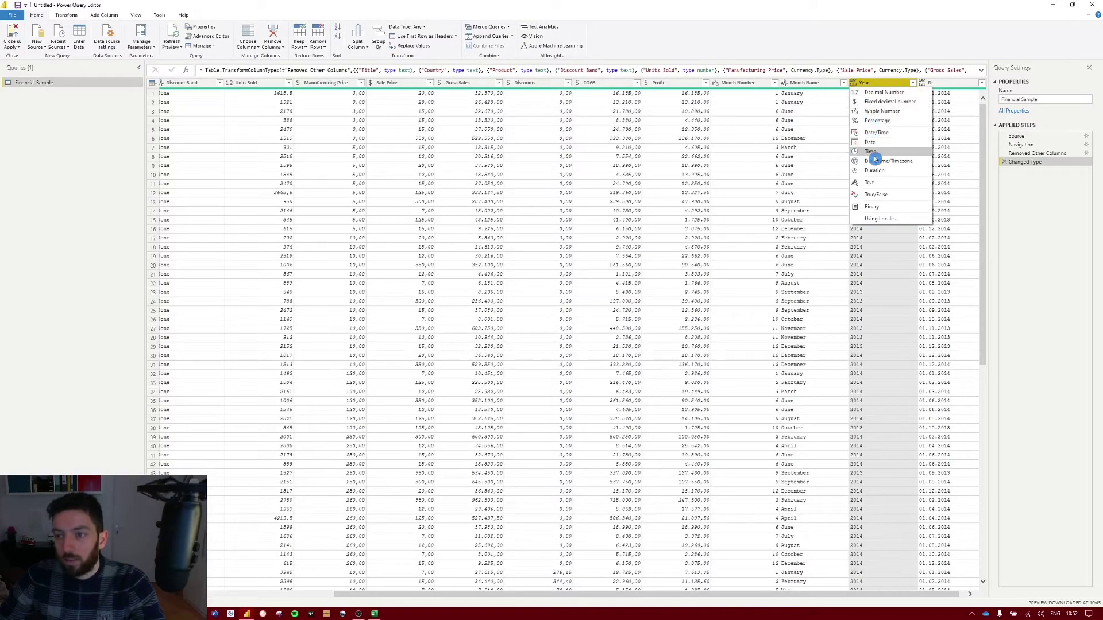
{"action": "left_click", "coordinate": [882, 109]}
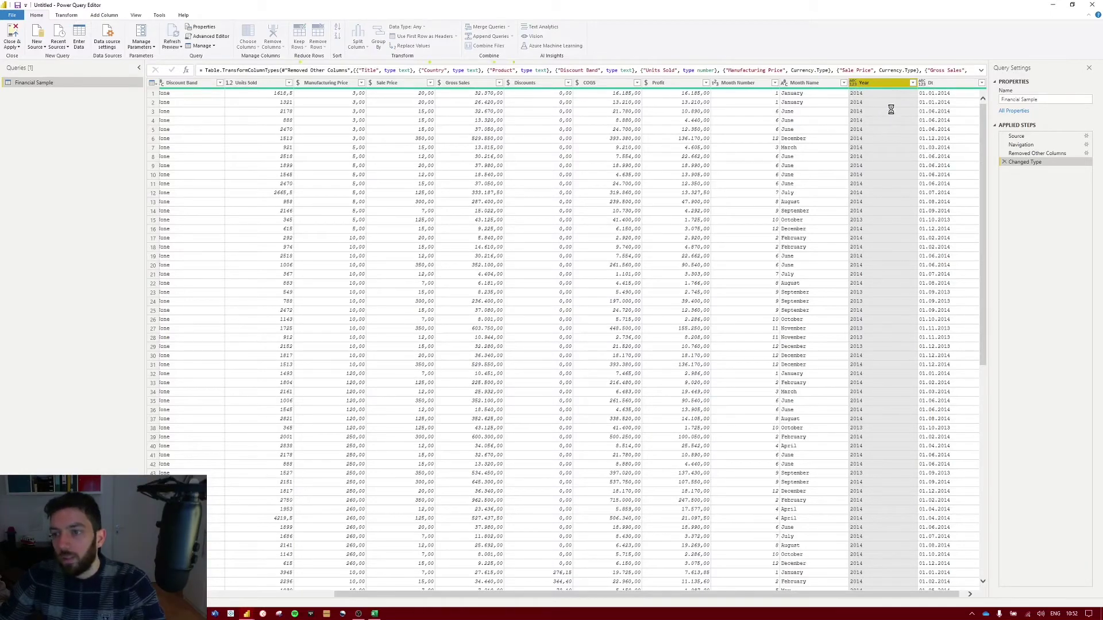
{"action": "left_click", "coordinate": [922, 86]}
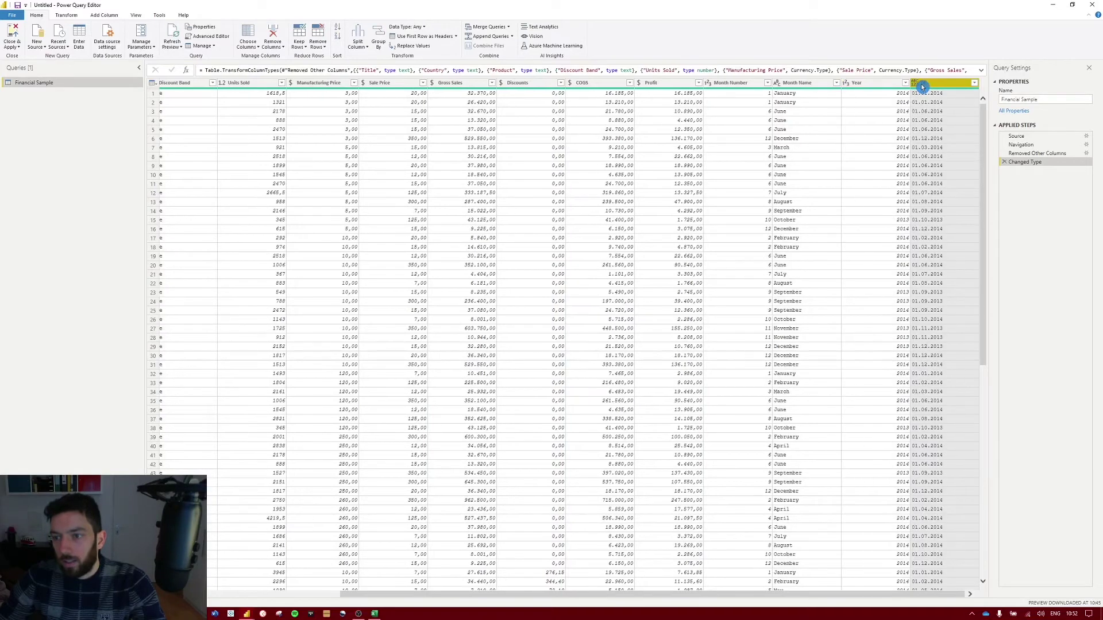
{"action": "left_click", "coordinate": [915, 86]}
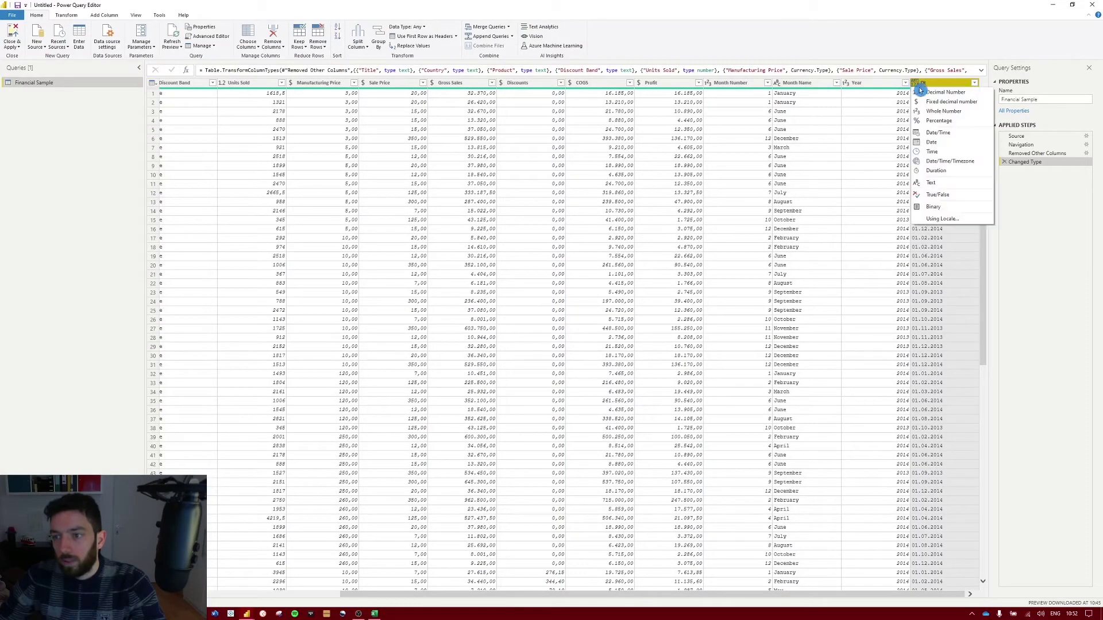
{"action": "left_click", "coordinate": [931, 141]}
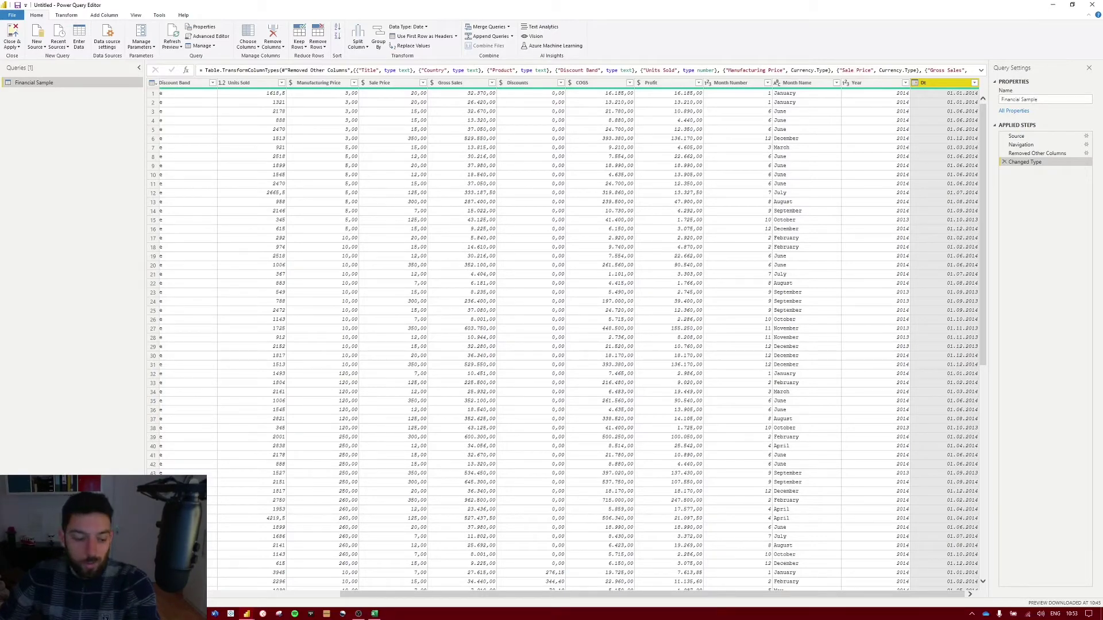
Switch to the SharePoint list in the browser and examine its columns and their types in the list settings, including the Date column
{"action": "key", "text": "alt+Tab"}
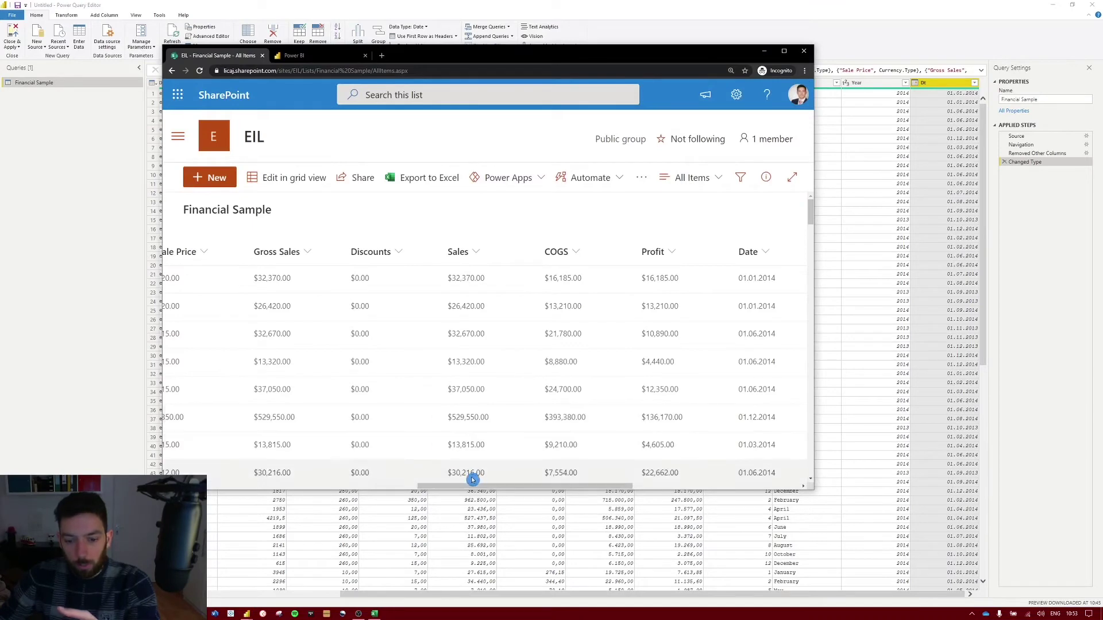
{"action": "left_click_drag", "start_coordinate": [487, 489], "coordinate": [644, 475]}
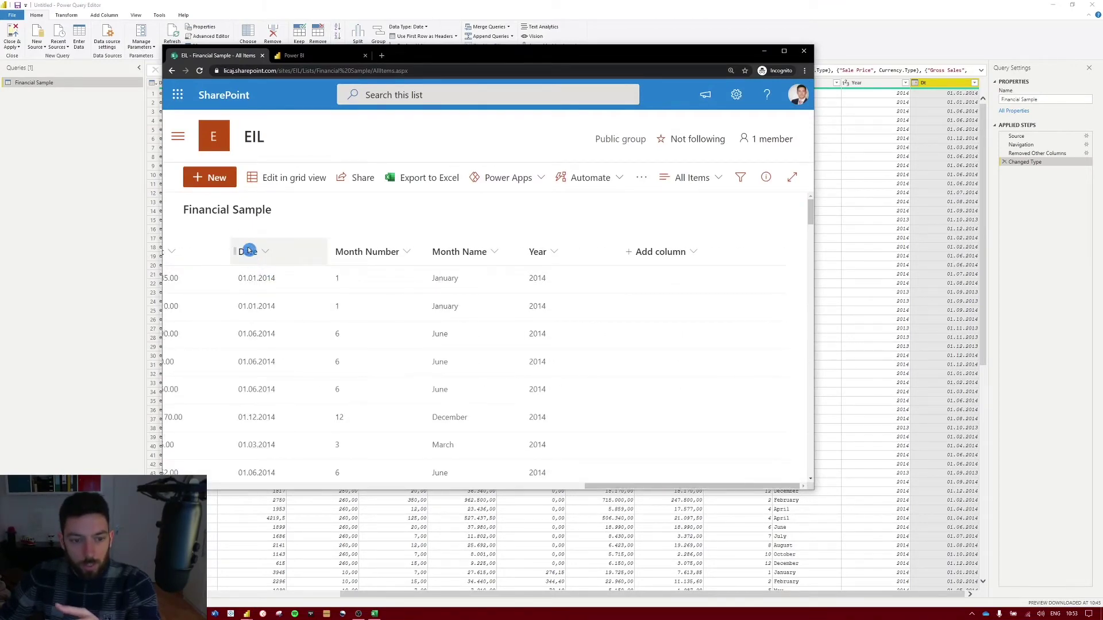
{"action": "left_click", "coordinate": [736, 95]}
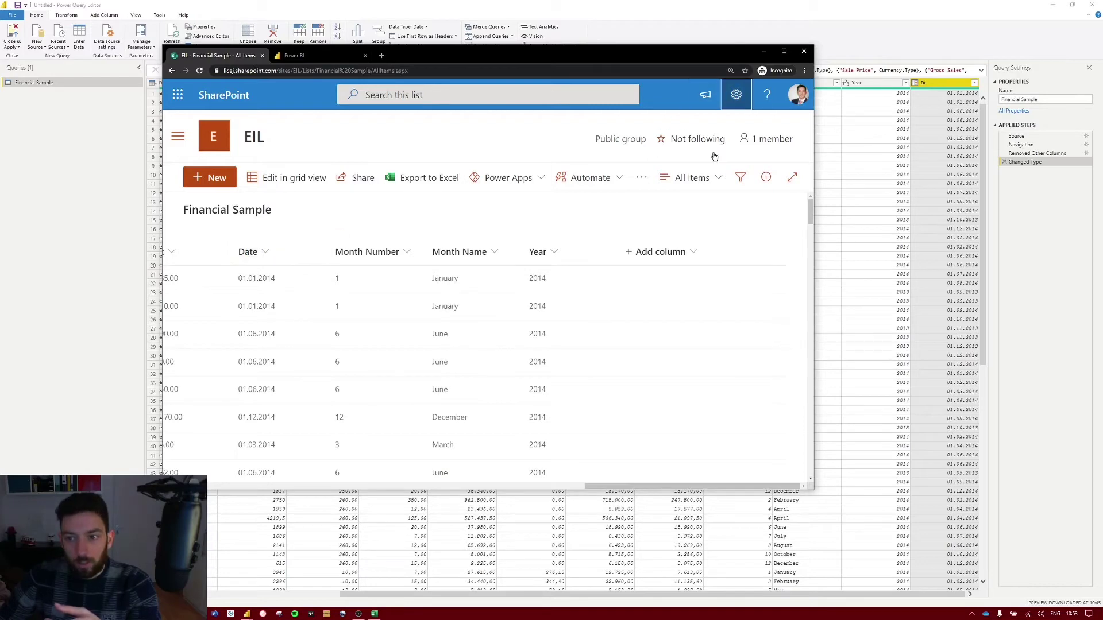
{"action": "left_click", "coordinate": [641, 230]}
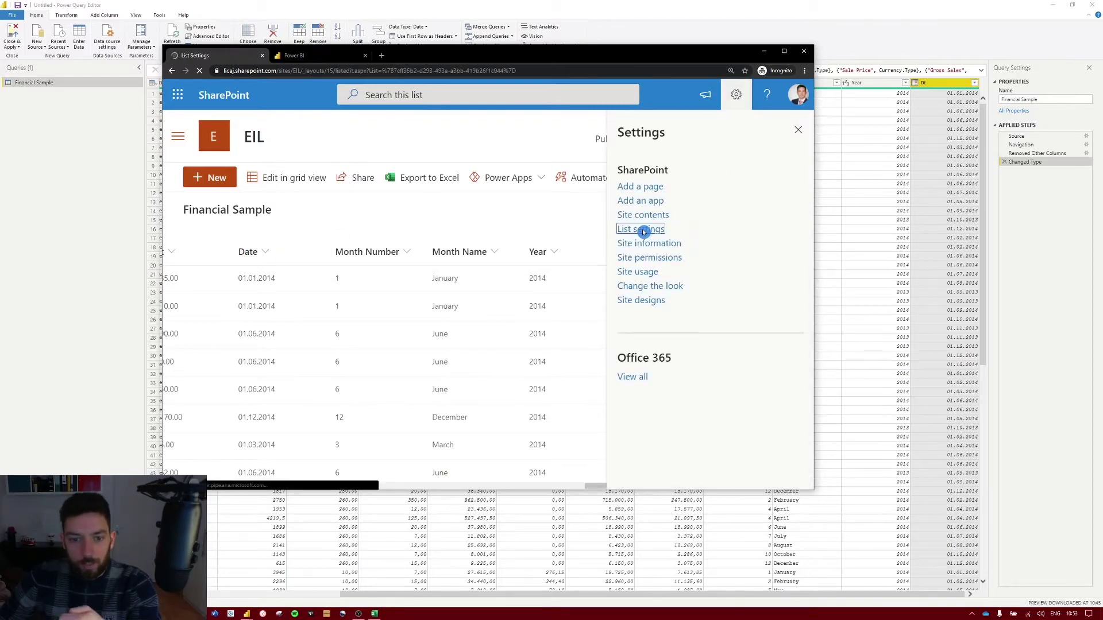
{"action": "scroll", "coordinate": [374, 356], "scroll_direction": "down", "scroll_amount": 5}
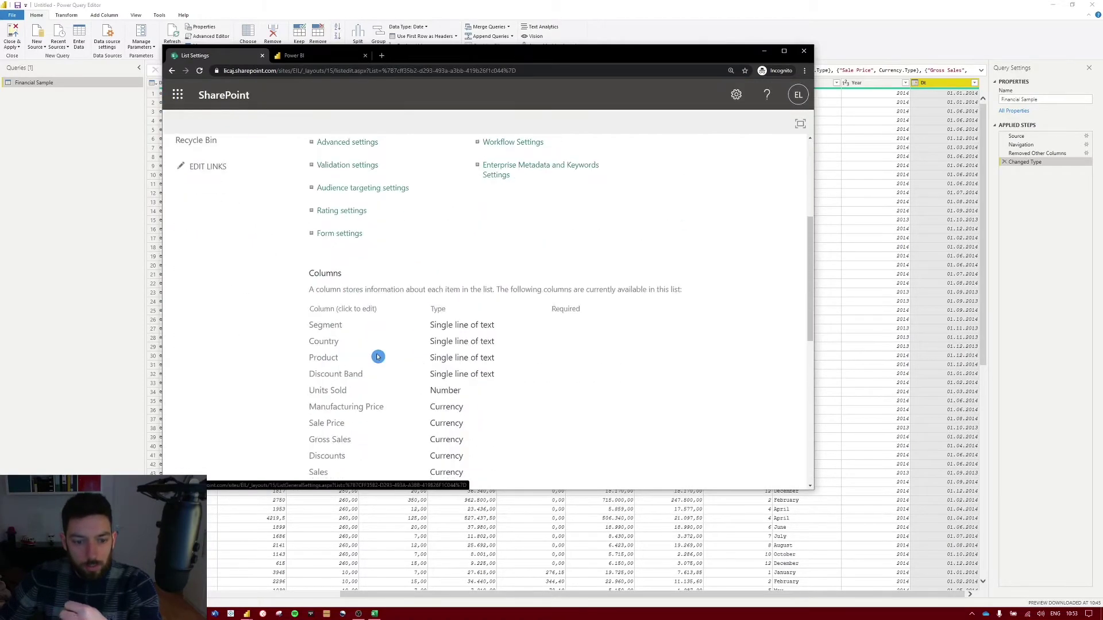
{"action": "scroll", "coordinate": [325, 421], "scroll_direction": "down", "scroll_amount": 2}
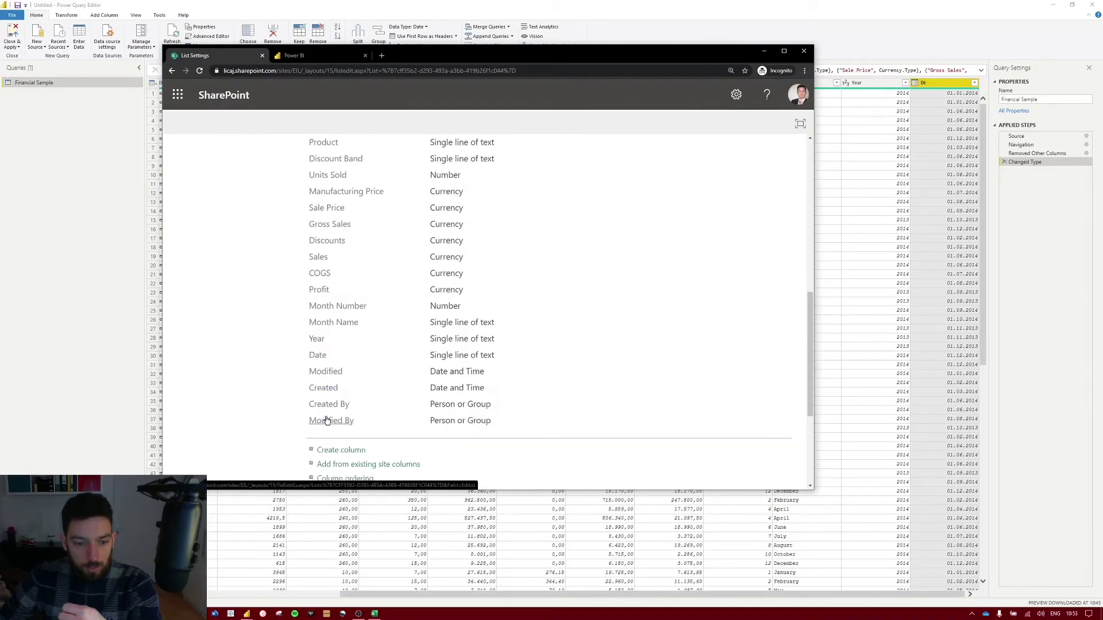
Open the Date column's settings in the SharePoint list and check its internal field name in the page address
{"action": "left_click", "coordinate": [317, 357]}
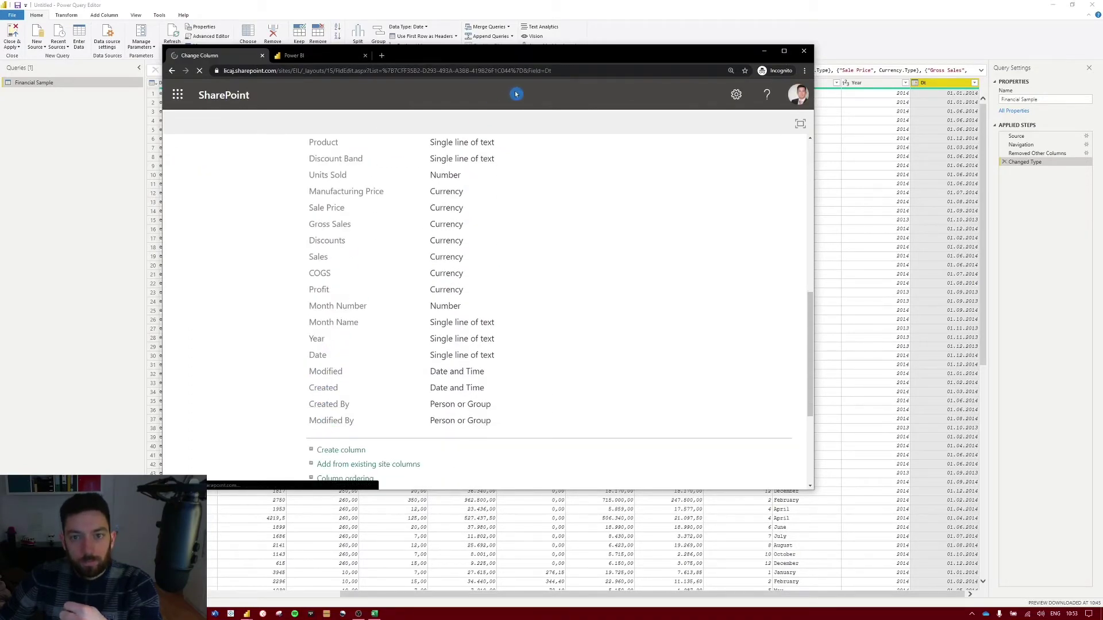
{"action": "left_click_drag", "start_coordinate": [552, 71], "coordinate": [538, 71]}
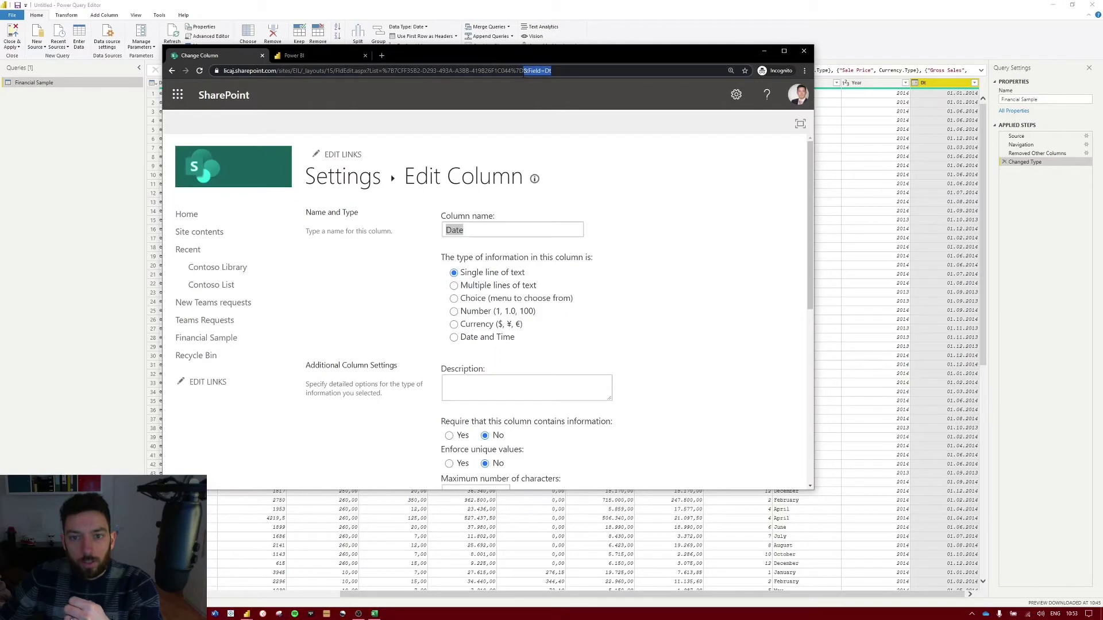
{"action": "left_click", "coordinate": [538, 72]}
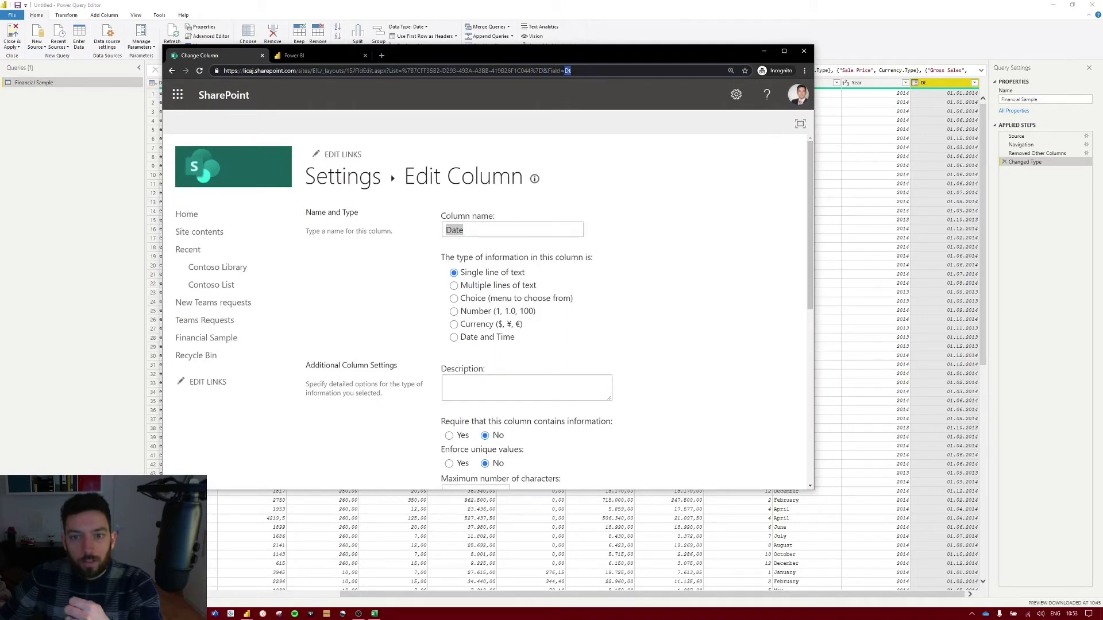
Return to Power Query Editor and rename the Dt column to Date
{"action": "left_click", "coordinate": [935, 82]}
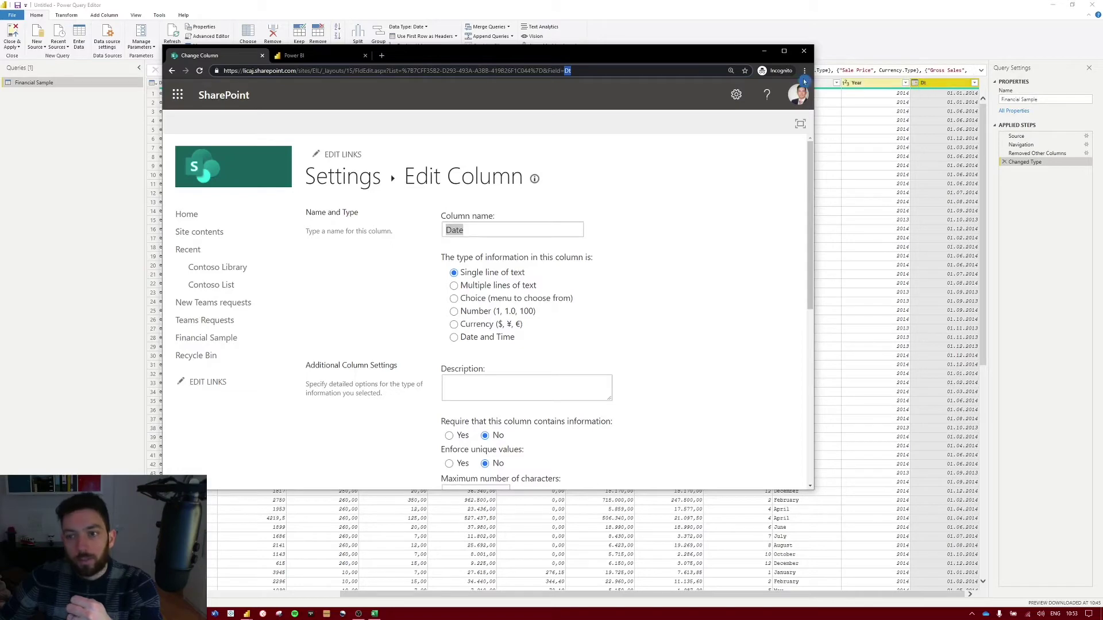
{"action": "left_click", "coordinate": [935, 89]}
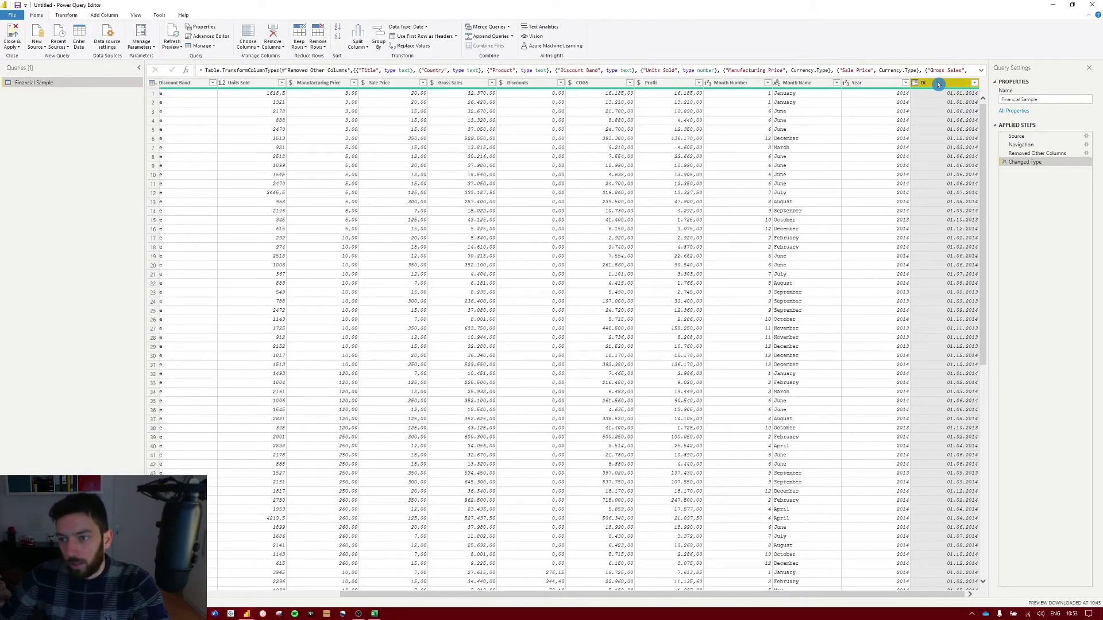
{"action": "right_click", "coordinate": [938, 85]}
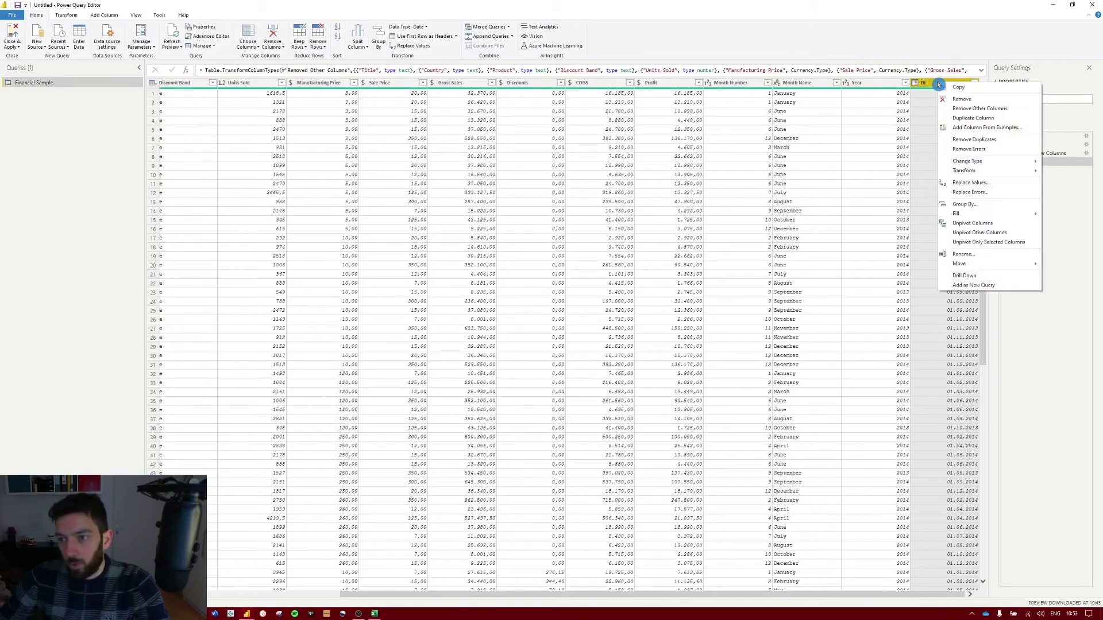
{"action": "left_click", "coordinate": [962, 254]}
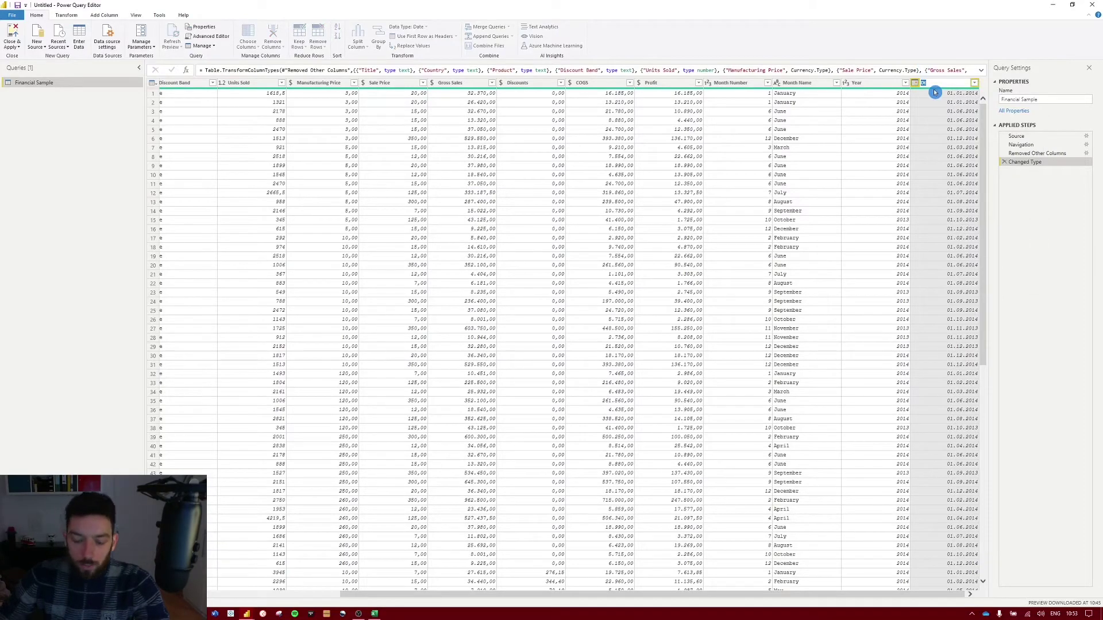
{"action": "type", "text": "Date"}
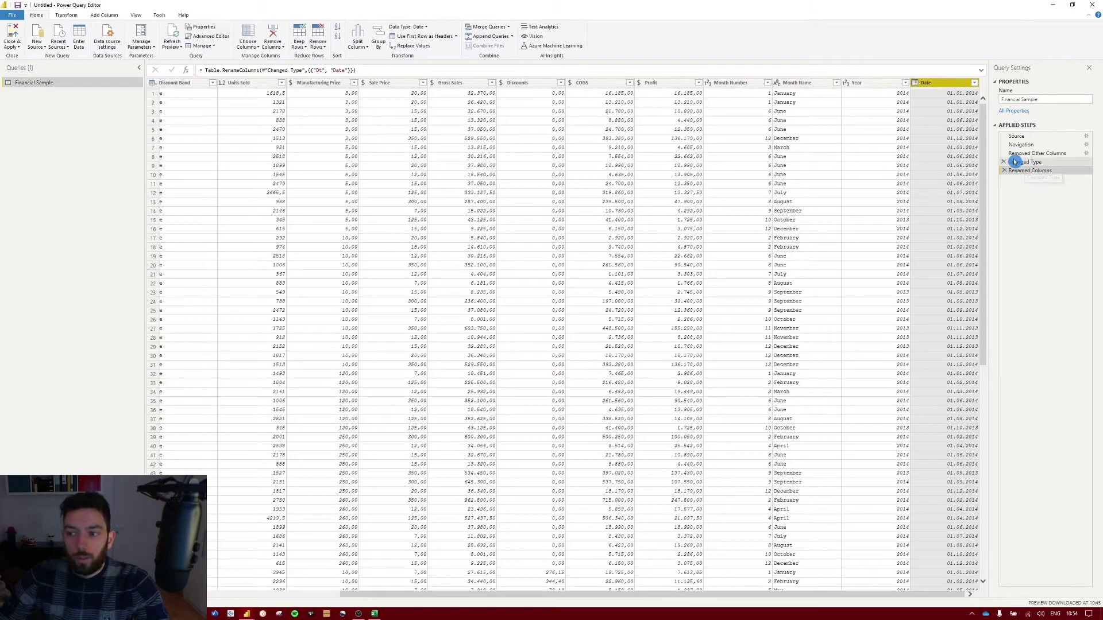
Delete the Renamed Columns step and rename the Dt column to Date again directly in its header
{"action": "left_click", "coordinate": [1033, 165]}
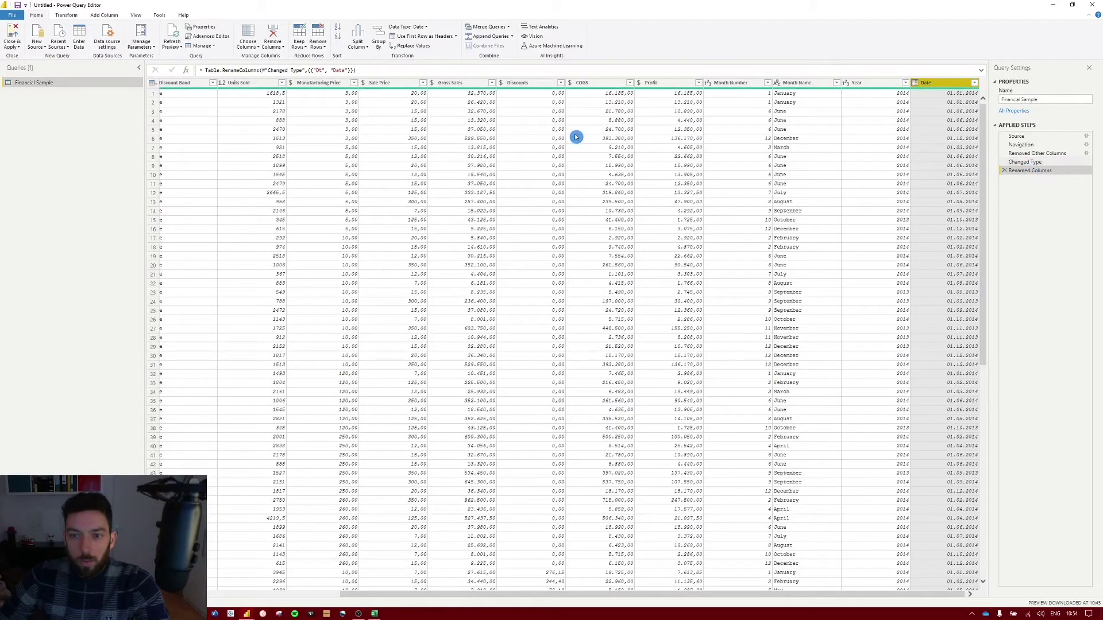
{"action": "left_click", "coordinate": [1006, 171]}
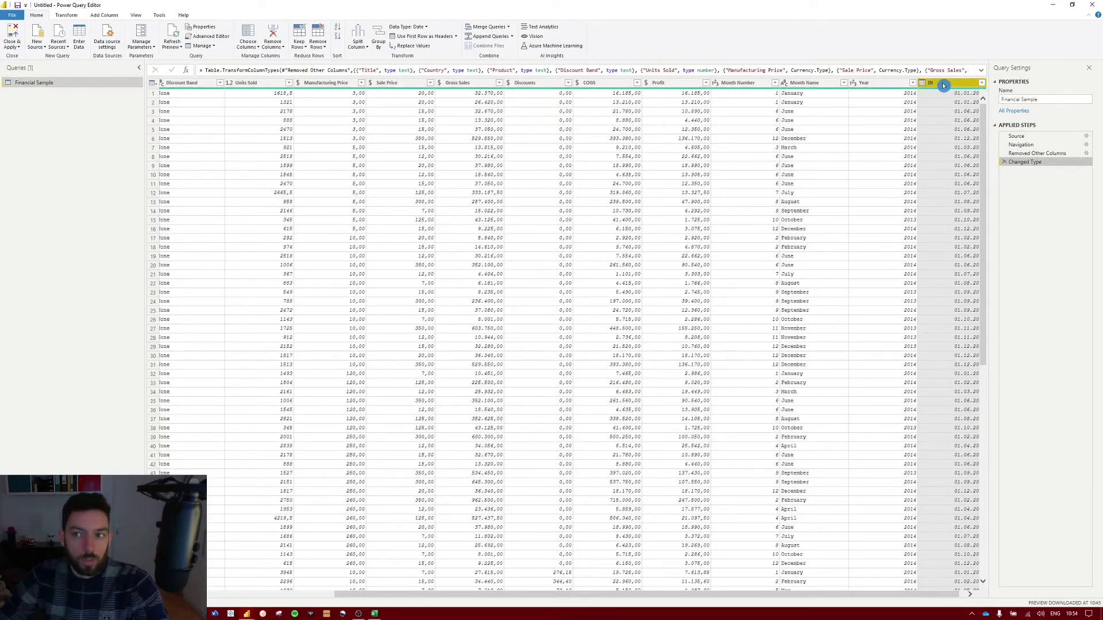
{"action": "double_click", "coordinate": [943, 85]}
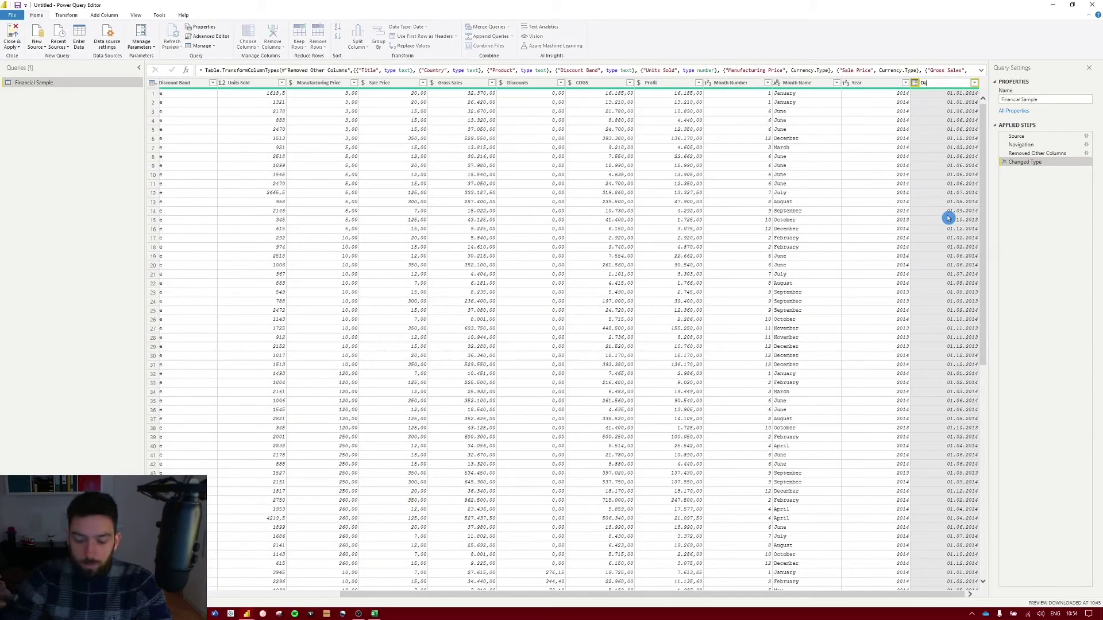
{"action": "key", "text": "Return"}
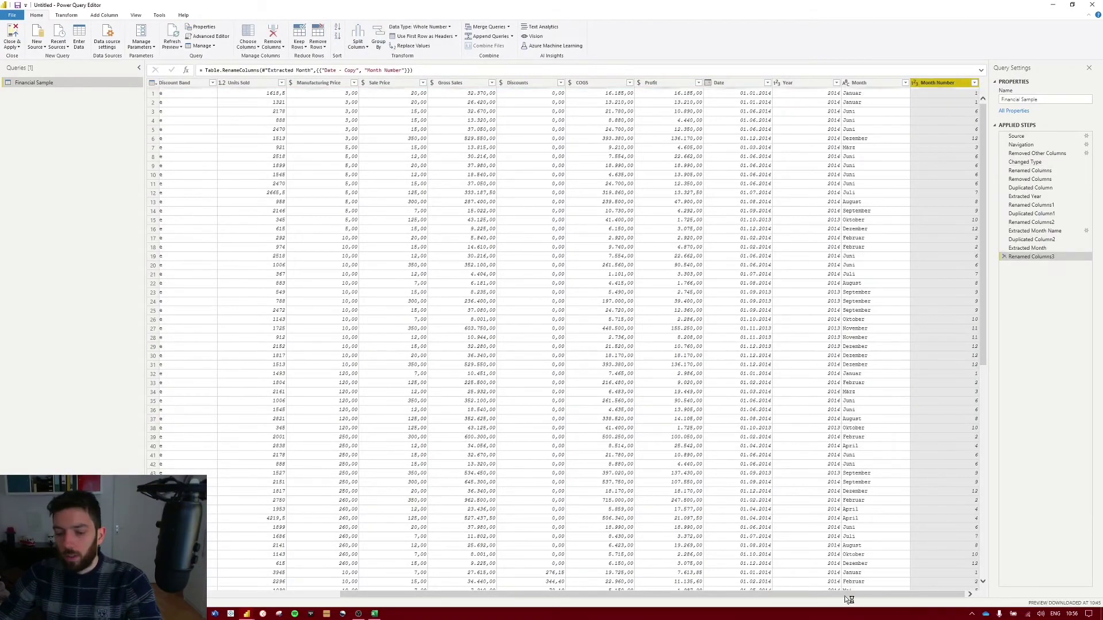
Close Power Query Editor and apply the changes to load the Financial Sample query into the report
{"action": "left_click_drag", "start_coordinate": [845, 595], "coordinate": [525, 594]}
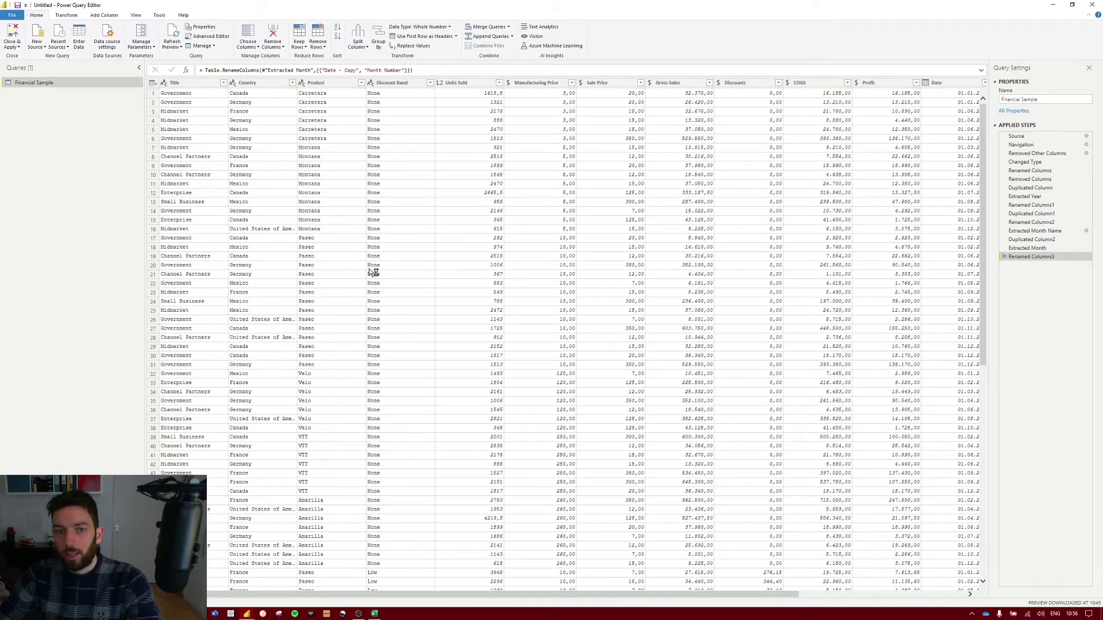
{"action": "left_click", "coordinate": [14, 48]}
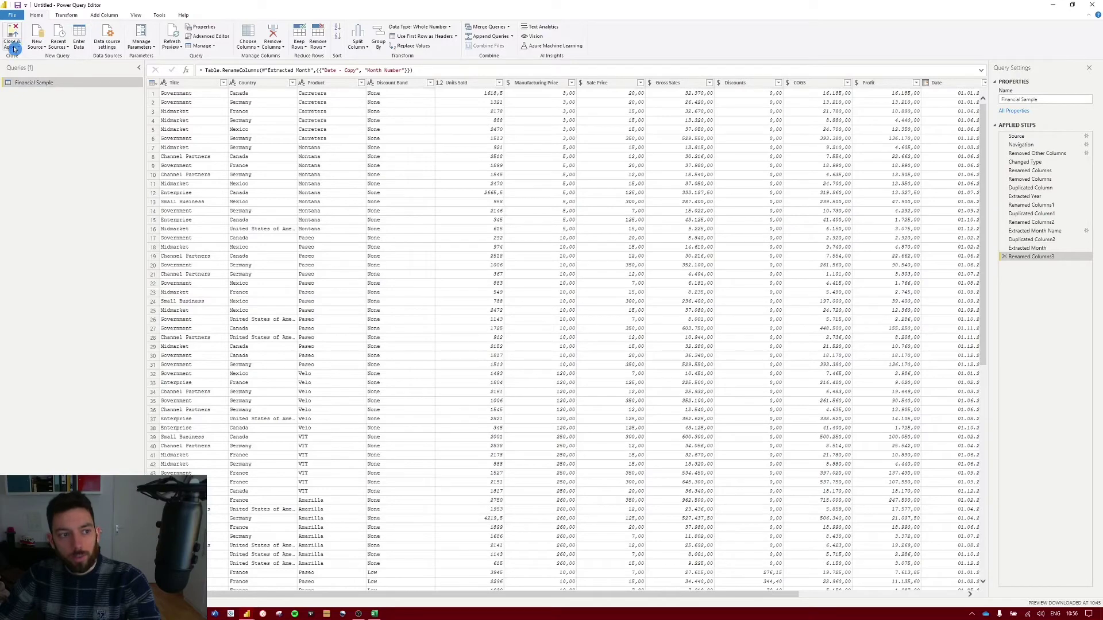
{"action": "left_click", "coordinate": [13, 48]}
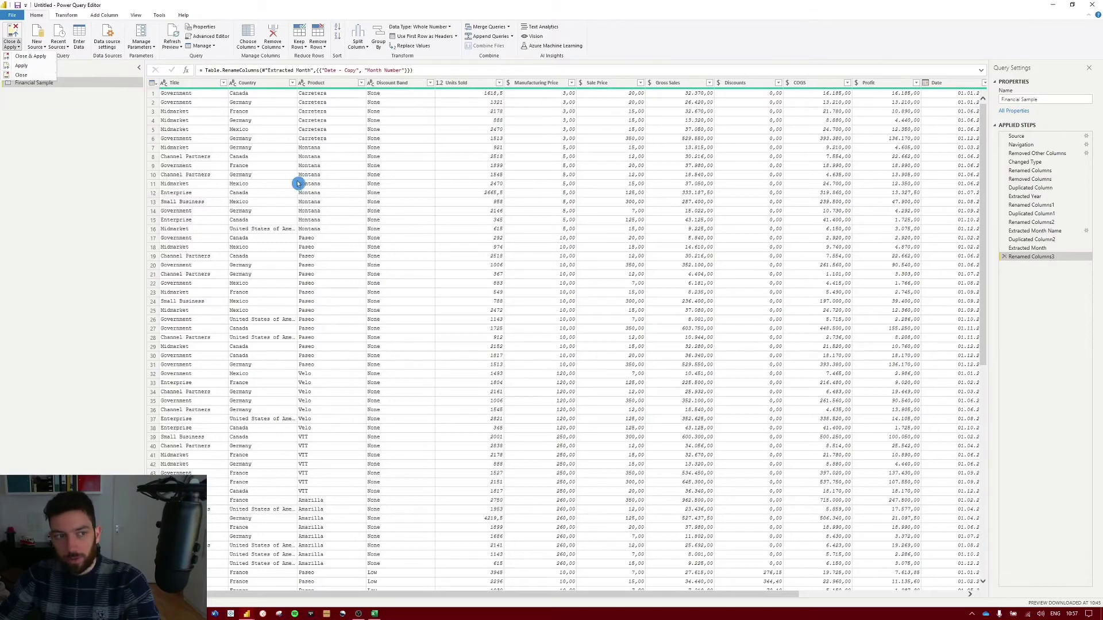
{"action": "left_click", "coordinate": [36, 59]}
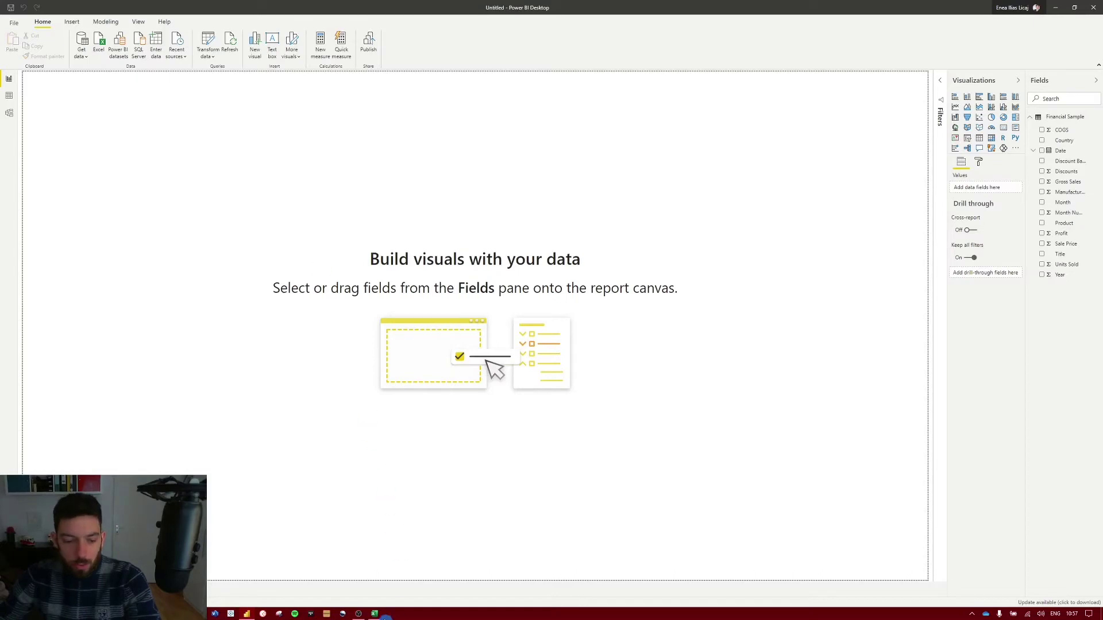
Switch to the Financial Sample.xlsx workbook in Excel, check its last data row, and return to the report in Power BI Desktop
{"action": "mouse_move", "coordinate": [379, 617]}
{"action": "left_click", "coordinate": [348, 591]}
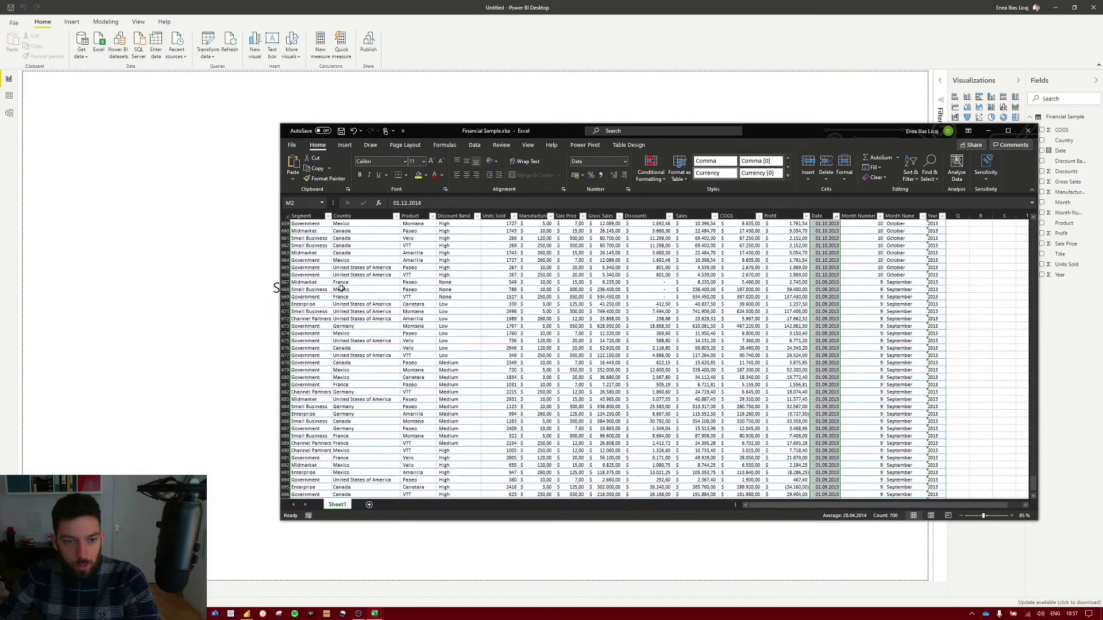
{"action": "scroll", "coordinate": [302, 483], "scroll_direction": "down", "scroll_amount": 5}
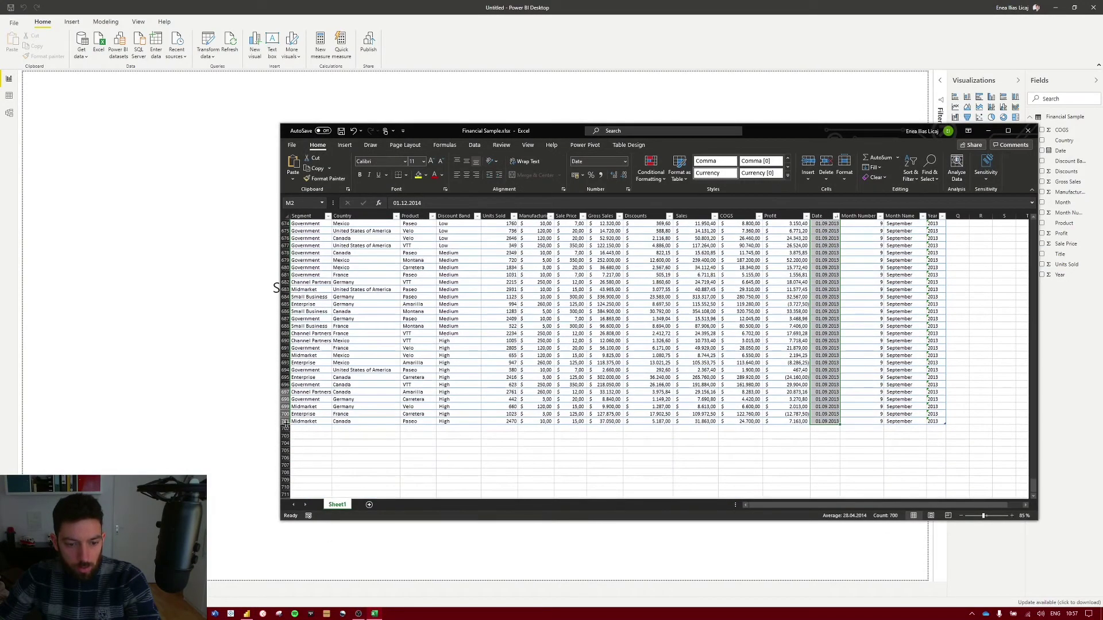
{"action": "left_click", "coordinate": [285, 422]}
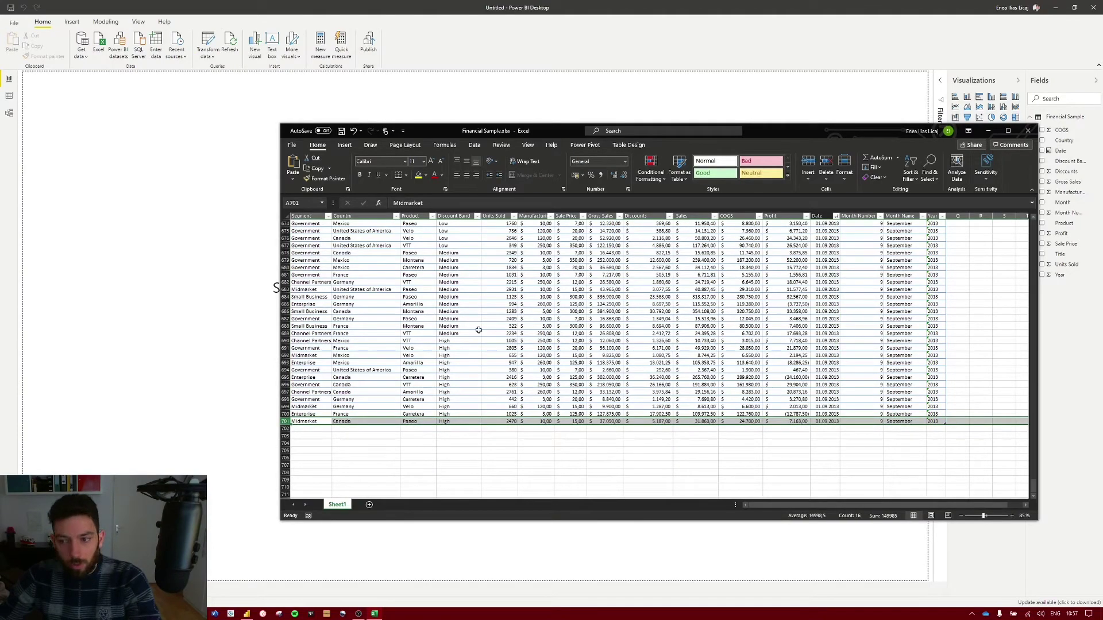
{"action": "scroll", "coordinate": [1003, 437], "scroll_direction": "up", "scroll_amount": 20}
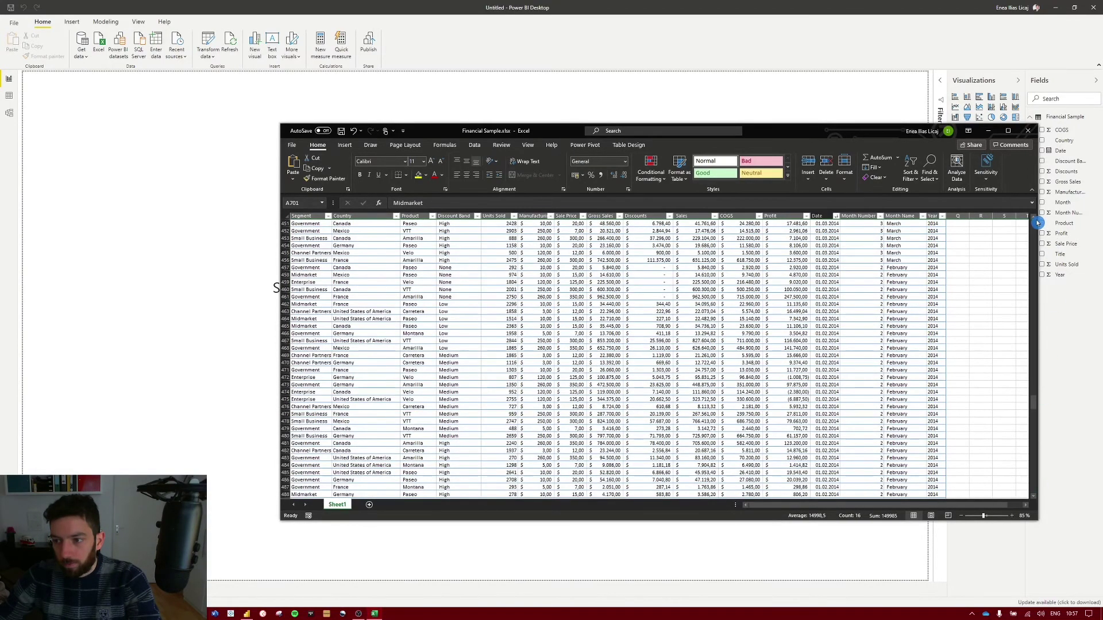
{"action": "scroll", "coordinate": [1035, 226], "scroll_direction": "up", "scroll_amount": 20}
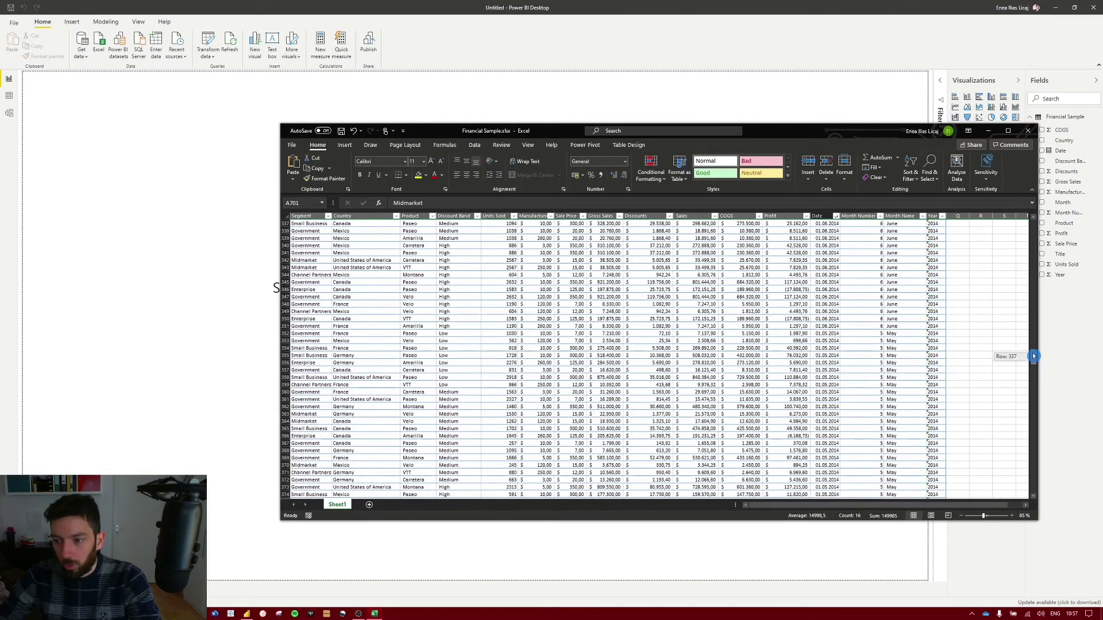
{"action": "scroll", "coordinate": [1032, 226], "scroll_direction": "up", "scroll_amount": 20}
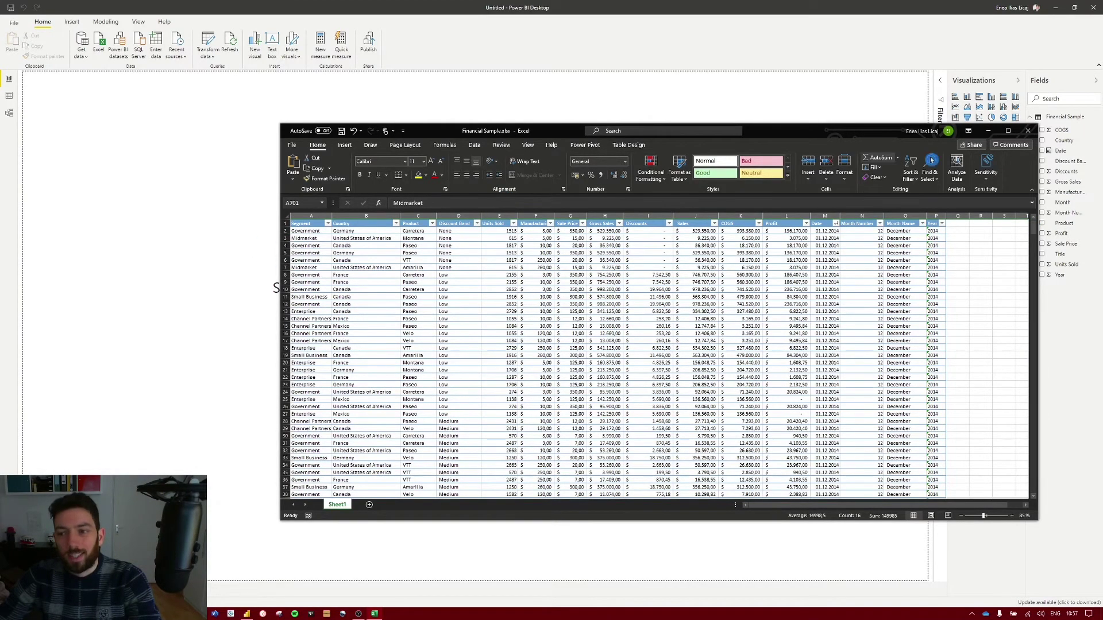
{"action": "left_click", "coordinate": [987, 131]}
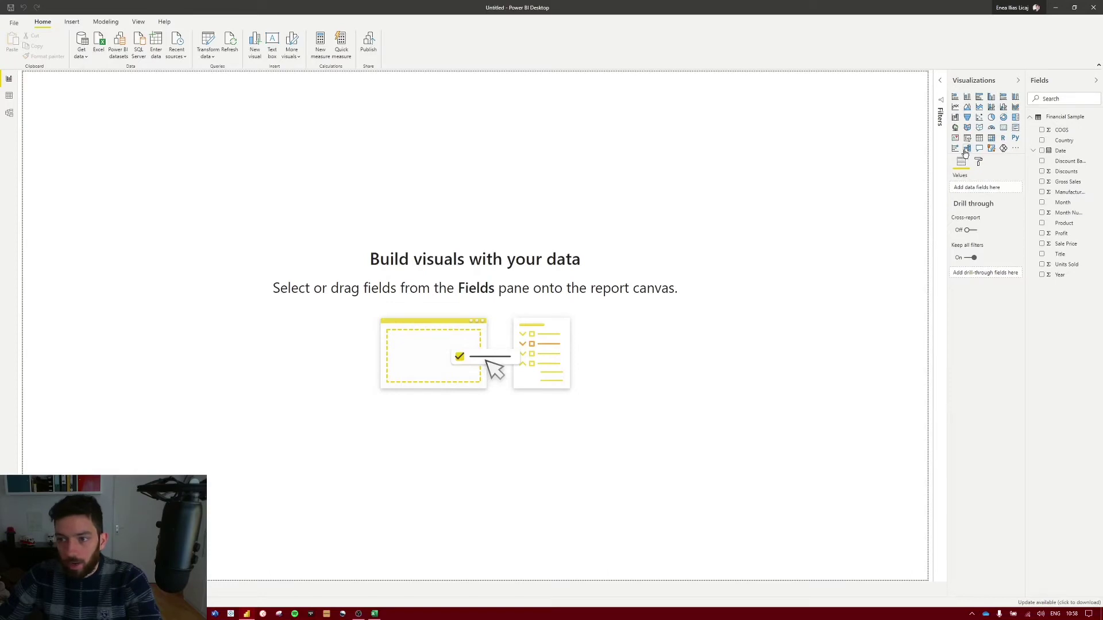
Add a table visual to the report page, enlarge it, and fill it with the Segment field
{"action": "left_click", "coordinate": [1016, 150]}
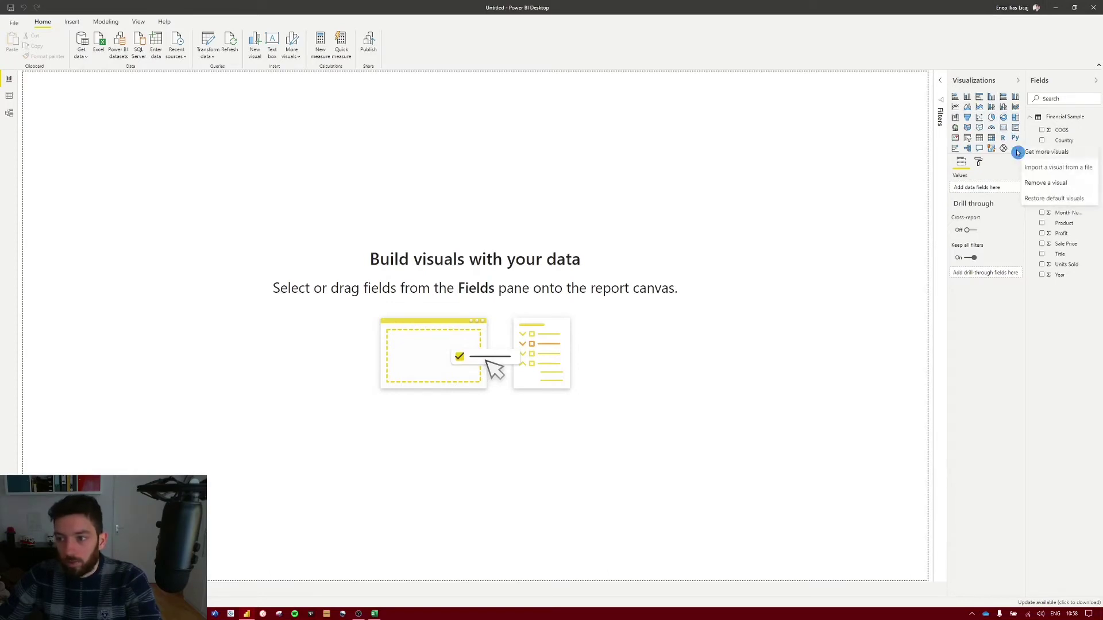
{"action": "left_click", "coordinate": [1059, 167]}
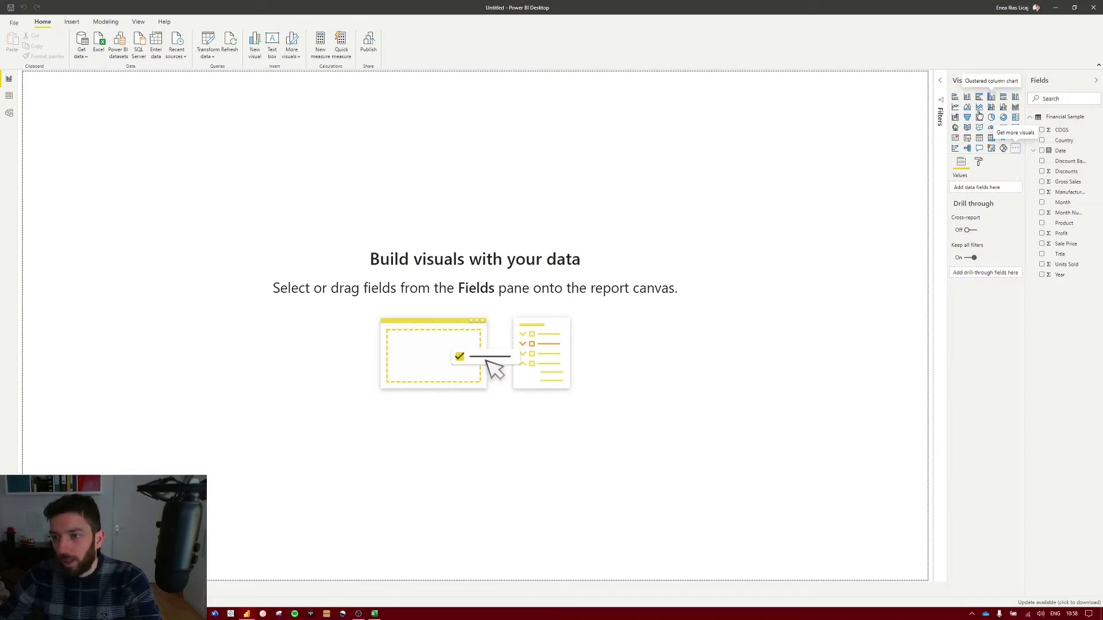
{"action": "left_click", "coordinate": [980, 144]}
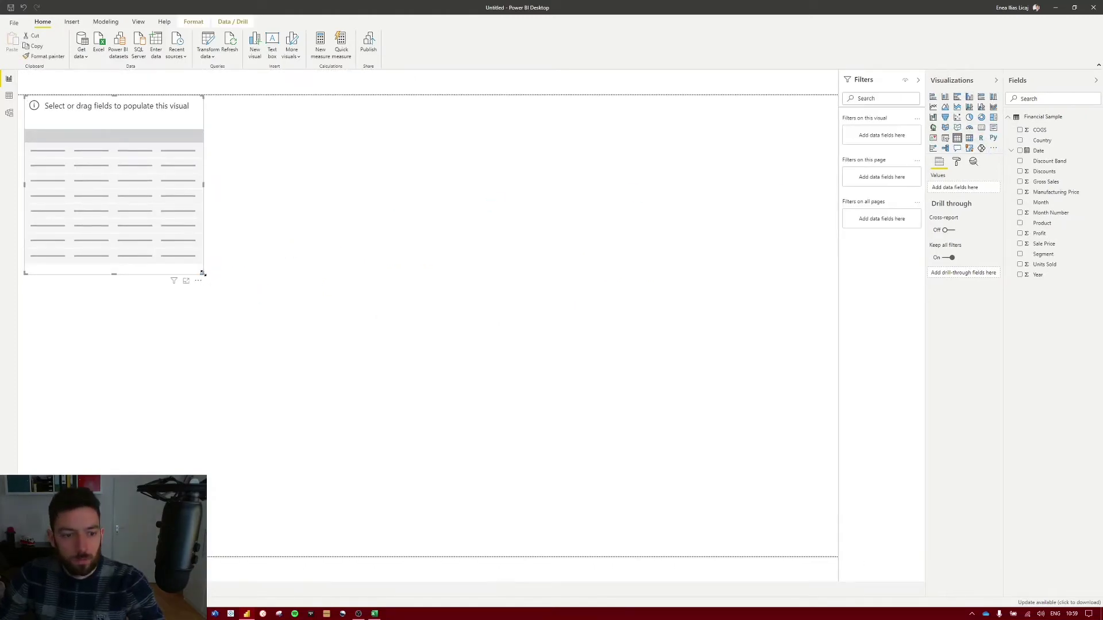
{"action": "left_click_drag", "start_coordinate": [202, 274], "coordinate": [320, 300]}
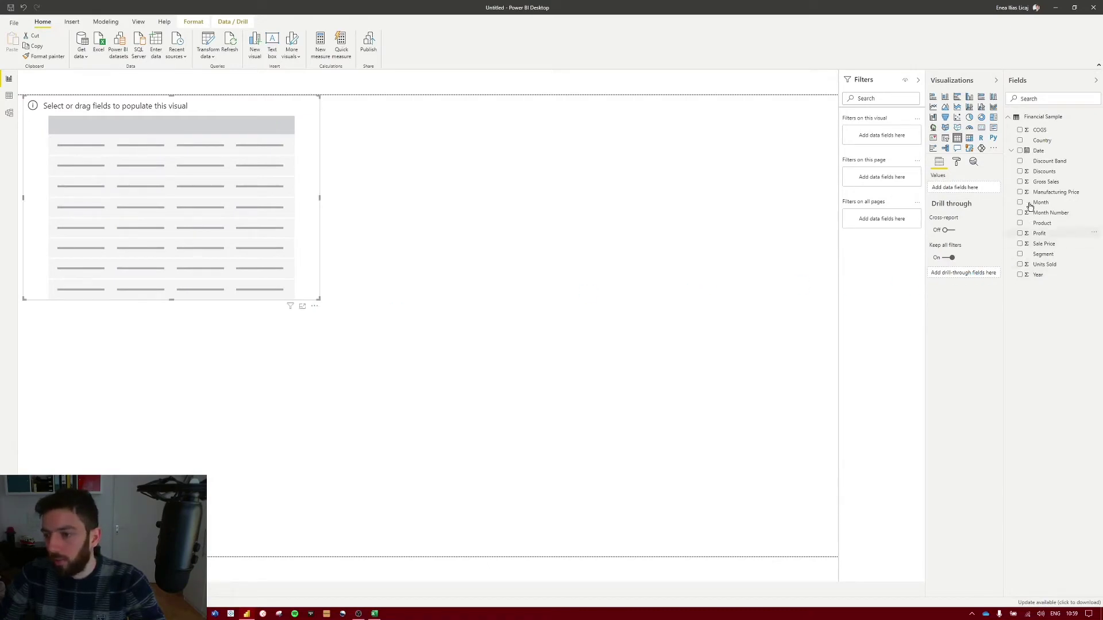
{"action": "left_click", "coordinate": [1020, 254]}
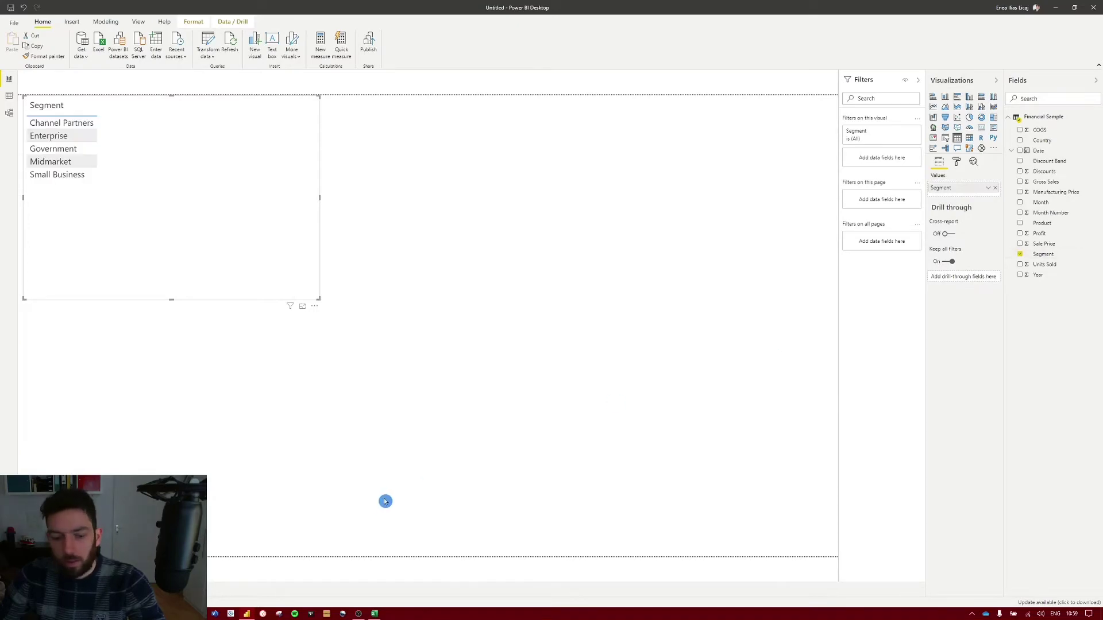
Consult the Excel source data, add the Country and Units Sold fields to the table visual, and stretch it to show all rows
{"action": "left_click", "coordinate": [374, 613]}
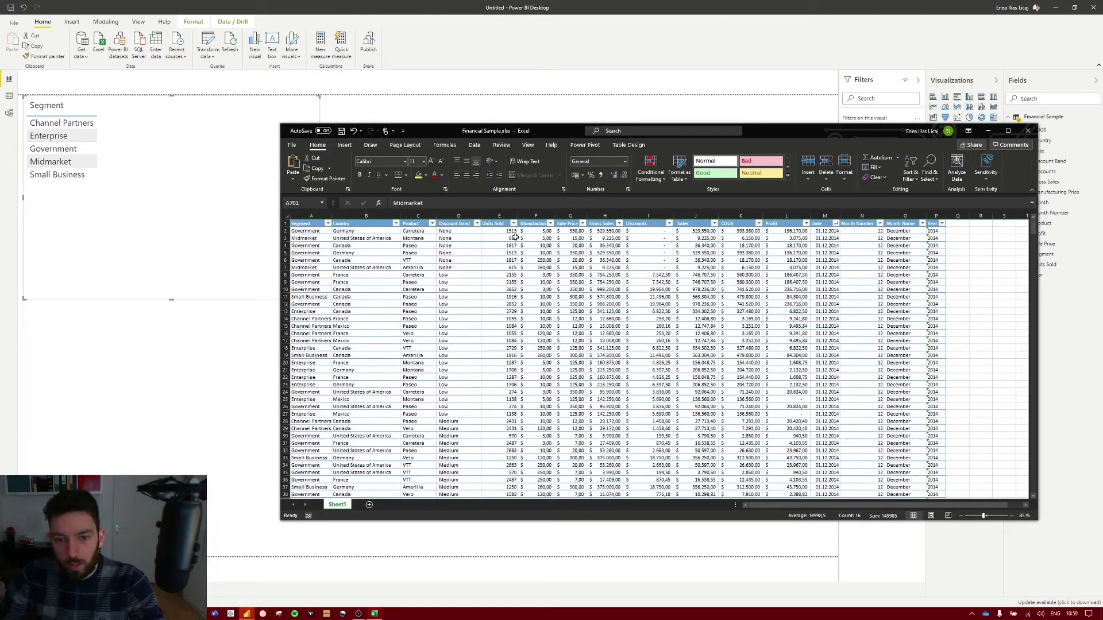
{"action": "left_click", "coordinate": [375, 613]}
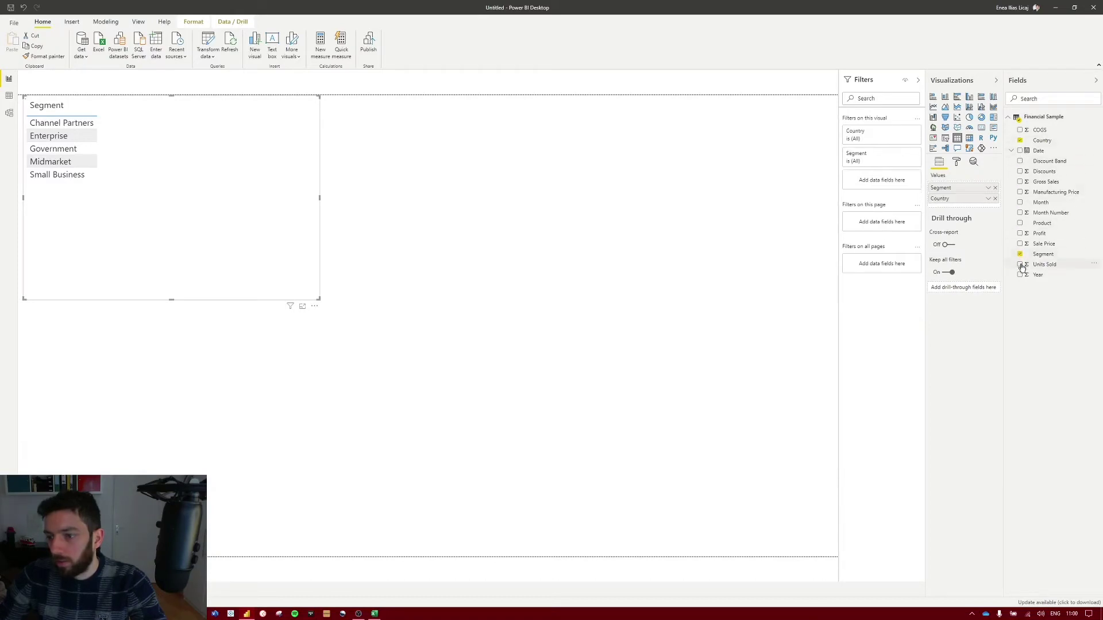
{"action": "left_click_drag", "start_coordinate": [813, 222], "coordinate": [325, 510]}
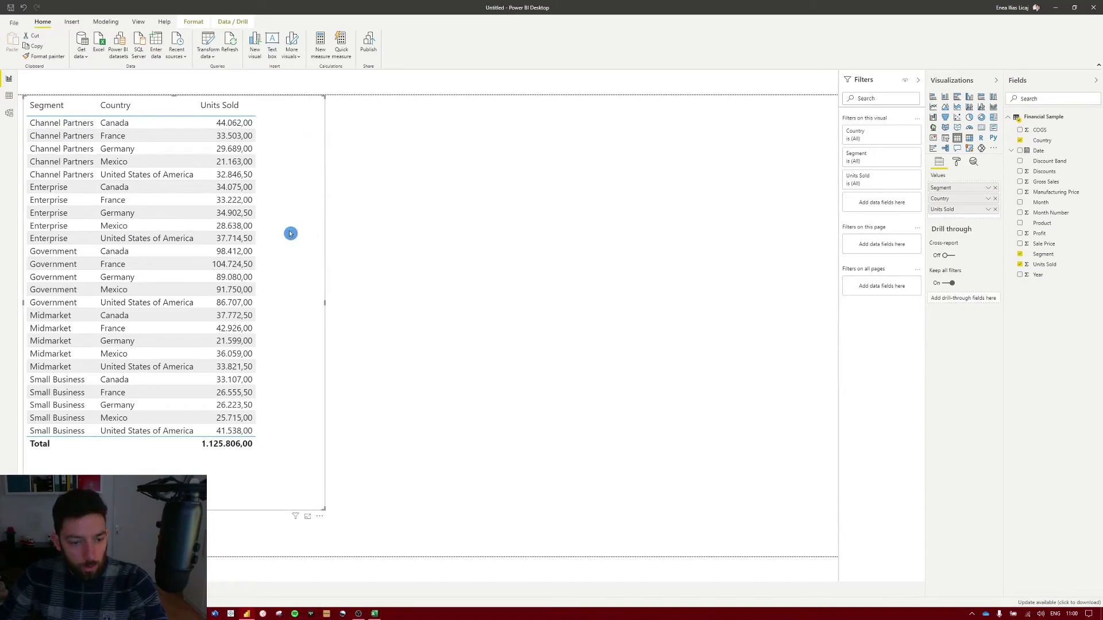
Add a compact slicer on the Segment field beside the table and filter the table to Enterprise with it
{"action": "left_click", "coordinate": [421, 241]}
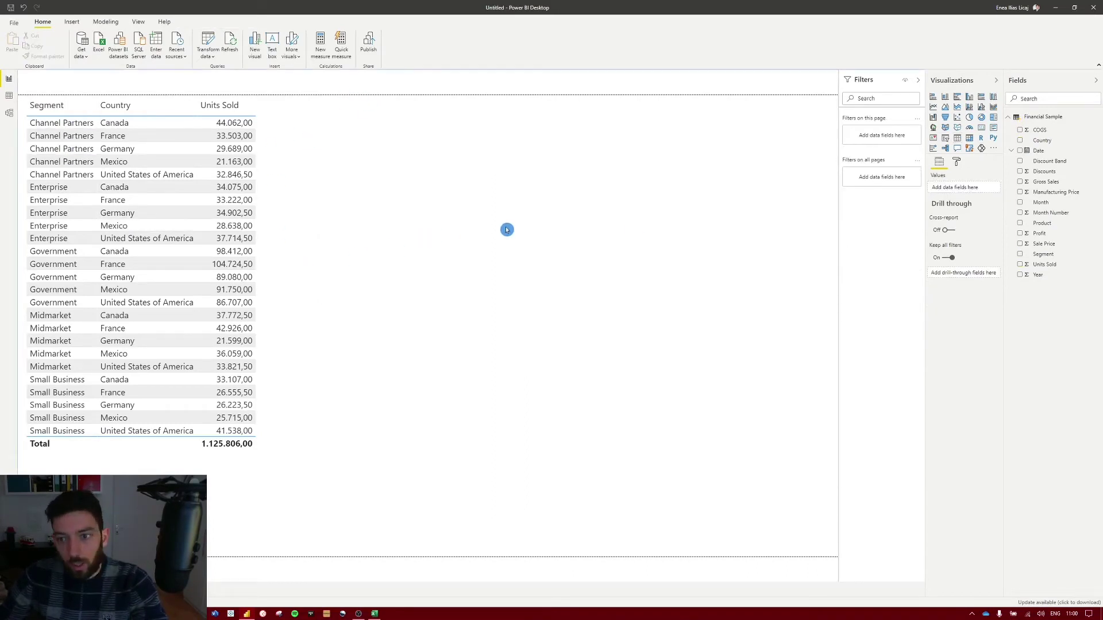
{"action": "left_click", "coordinate": [945, 139]}
{"action": "left_click_drag", "start_coordinate": [632, 507], "coordinate": [576, 223]}
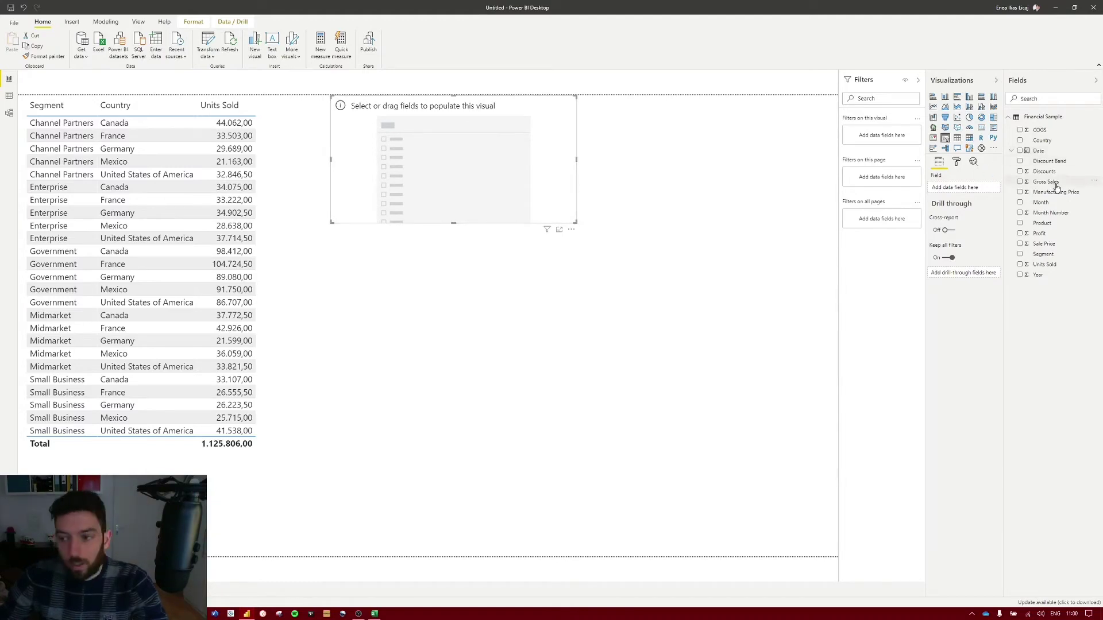
{"action": "left_click", "coordinate": [1020, 254]}
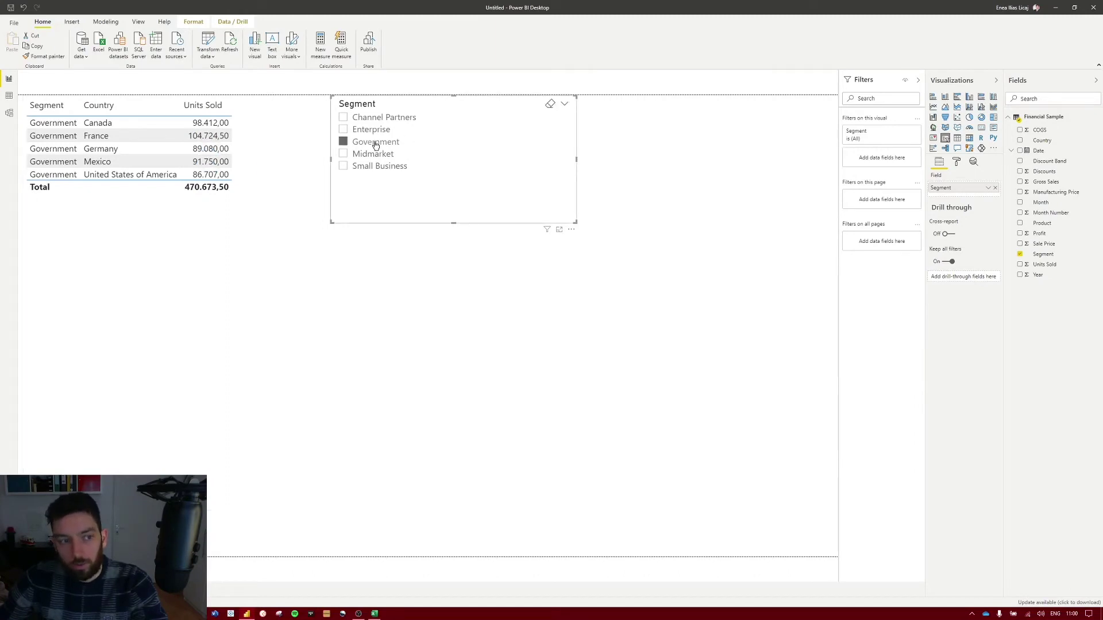
{"action": "left_click", "coordinate": [345, 131]}
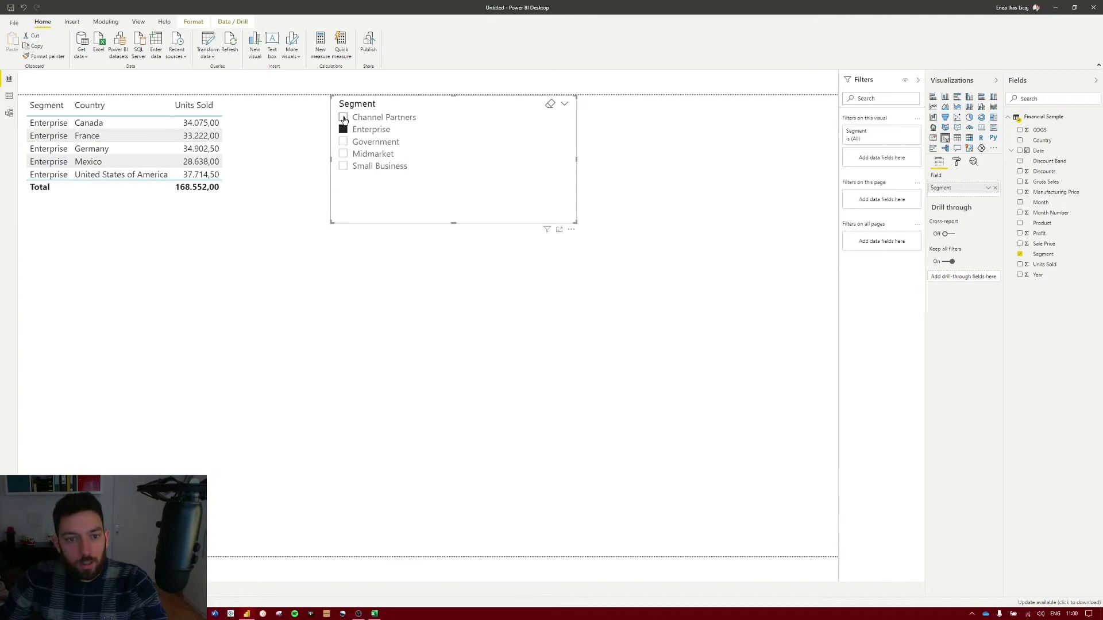
Filter the table to Channel Partners with the Segment slicer, clear that selection, and shrink the slicer
{"action": "left_click", "coordinate": [344, 118]}
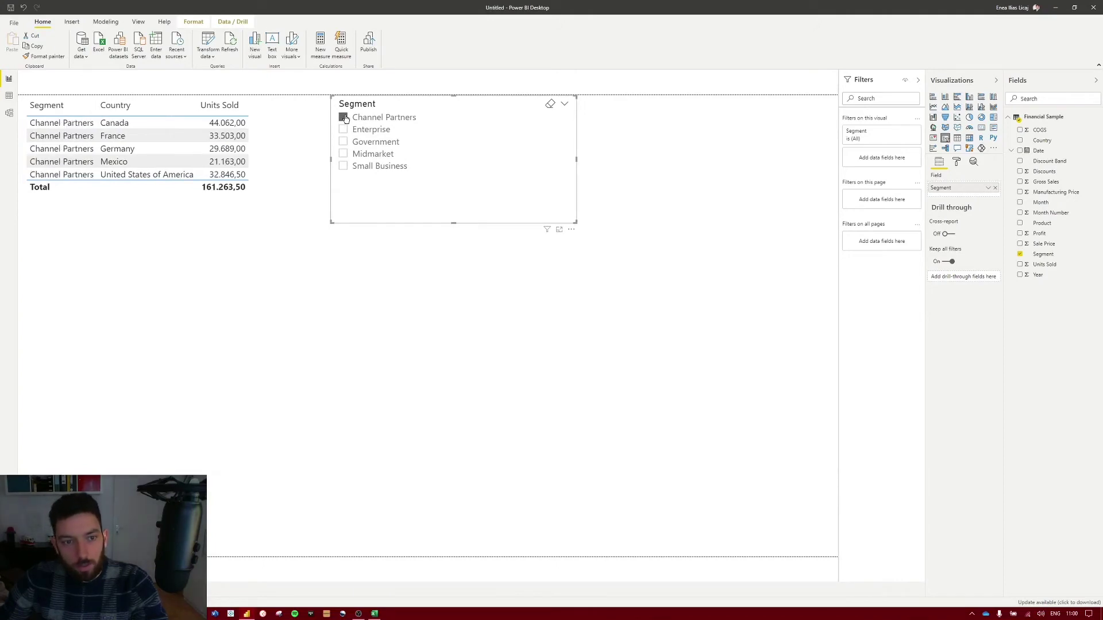
{"action": "left_click", "coordinate": [344, 118]}
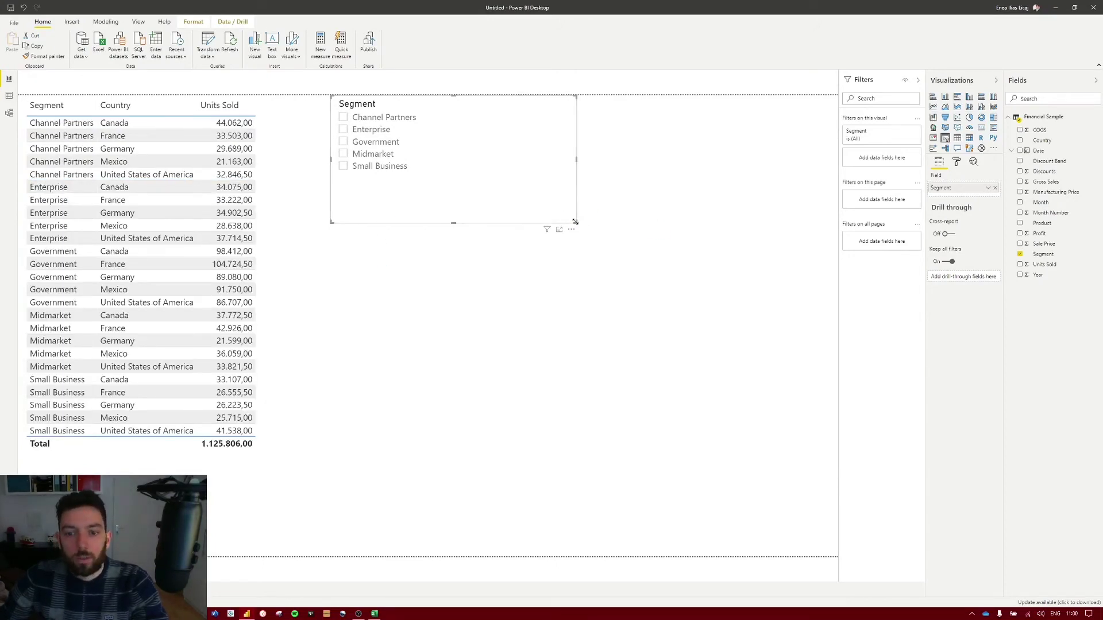
{"action": "left_click_drag", "start_coordinate": [574, 221], "coordinate": [430, 206]}
{"action": "left_click", "coordinate": [660, 273]}
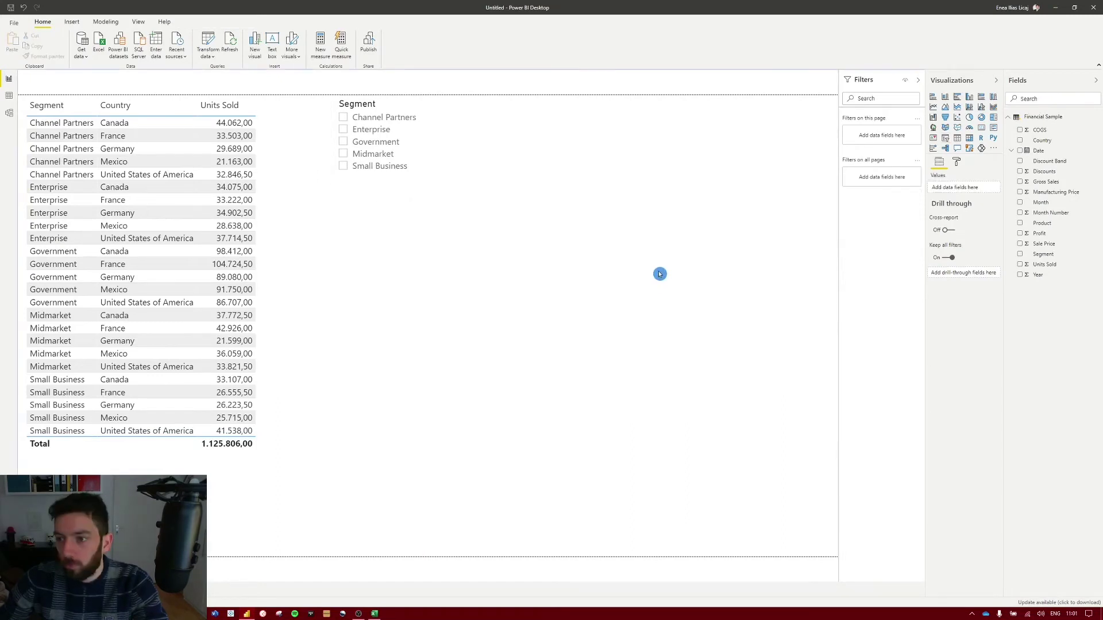
Add a pie chart to the report page, resize and reposition it, and fill it with the Country and Profit fields
{"action": "left_click", "coordinate": [969, 118]}
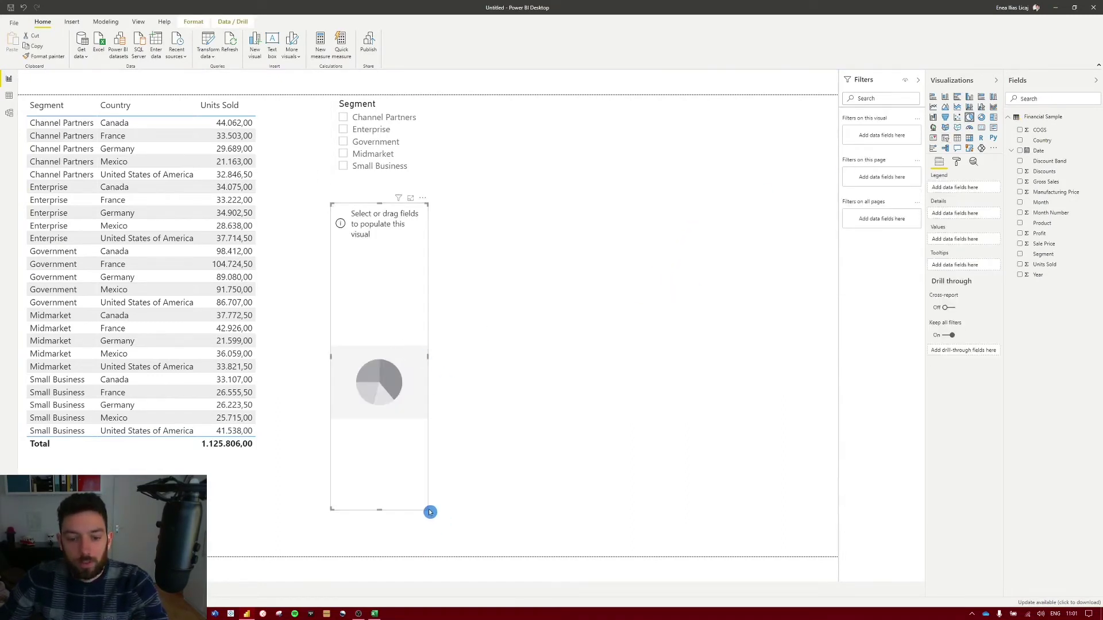
{"action": "left_click_drag", "start_coordinate": [426, 509], "coordinate": [539, 394]}
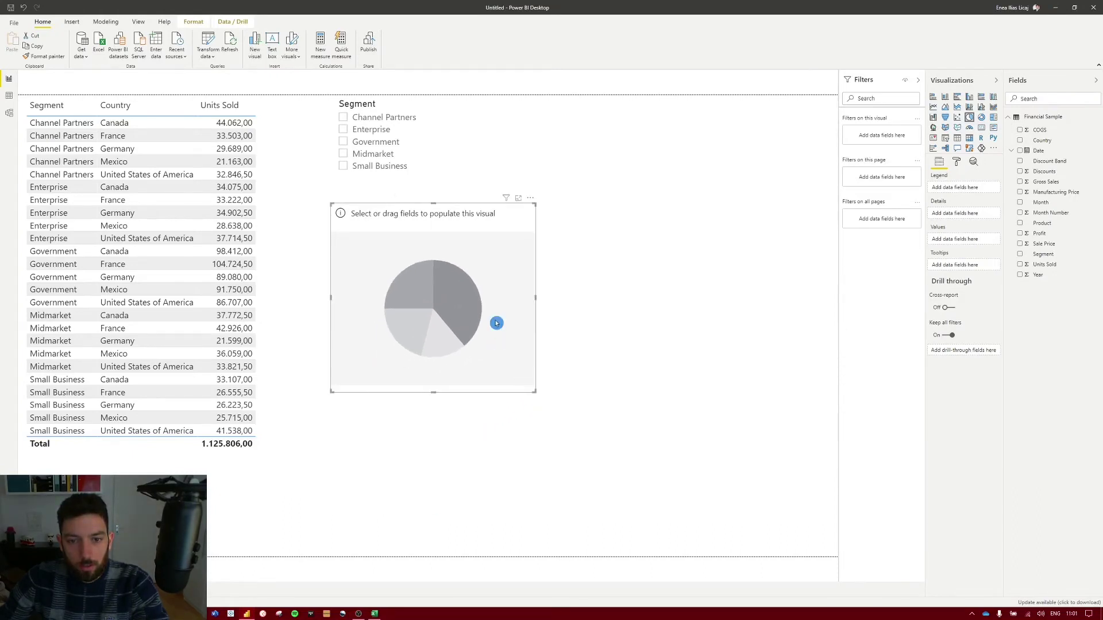
{"action": "left_click_drag", "start_coordinate": [497, 322], "coordinate": [681, 224]}
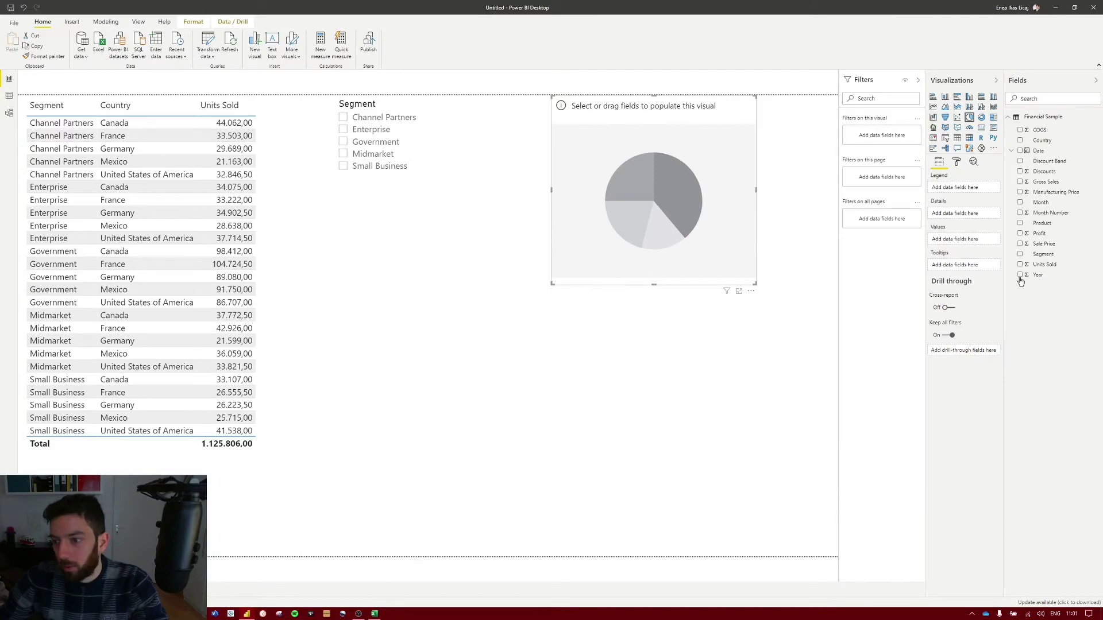
{"action": "left_click", "coordinate": [1020, 141]}
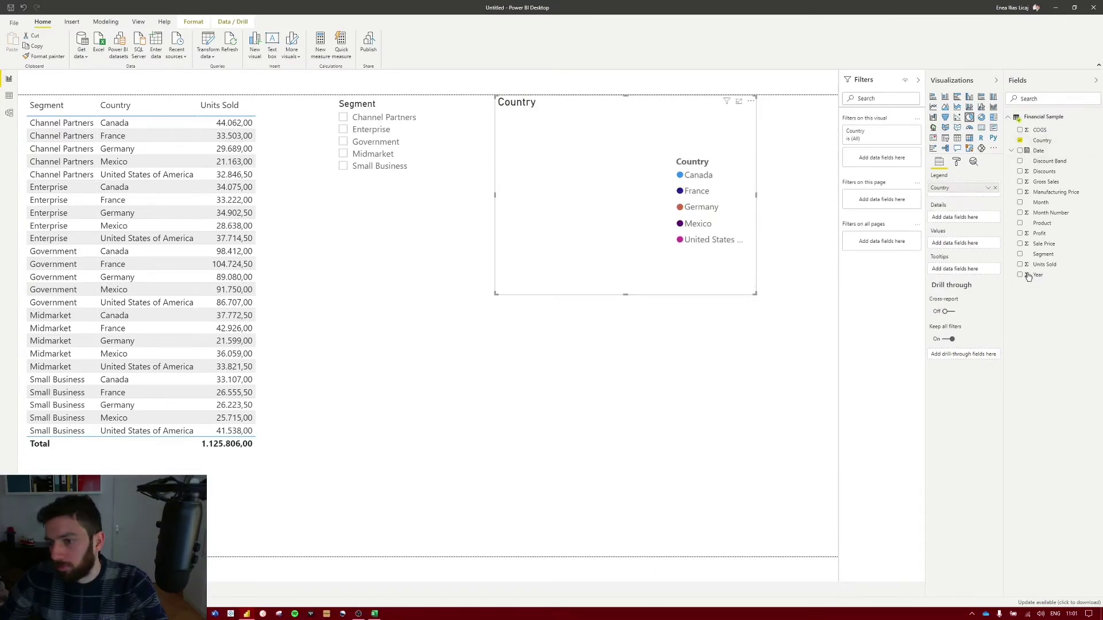
{"action": "left_click", "coordinate": [1021, 235]}
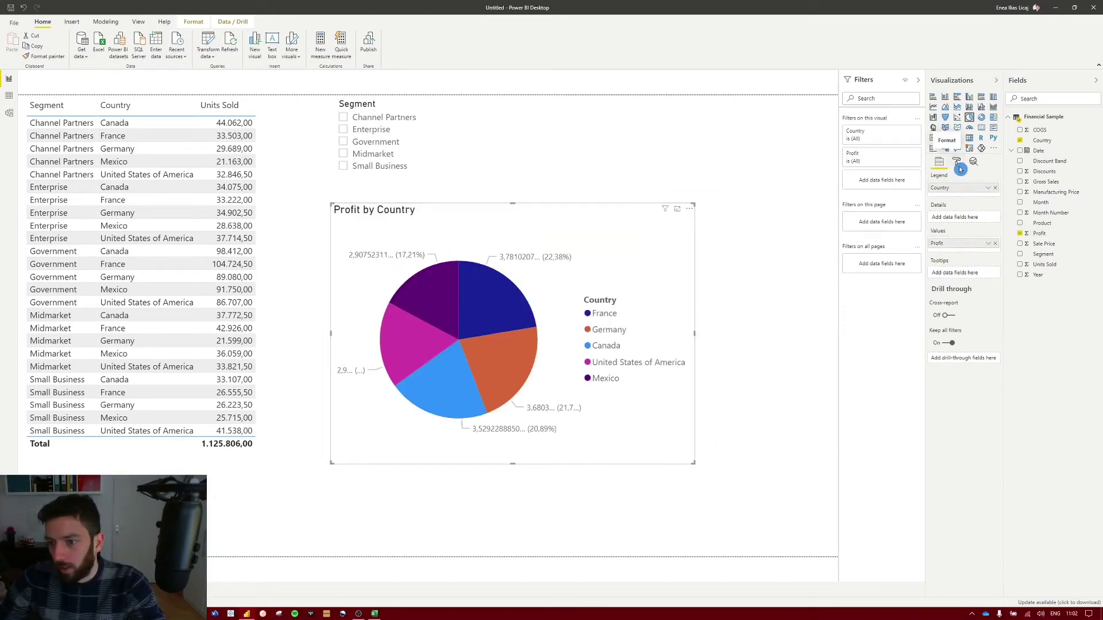
Set the value decimal places of the pie chart's detail labels to 2
{"action": "left_click", "coordinate": [957, 163]}
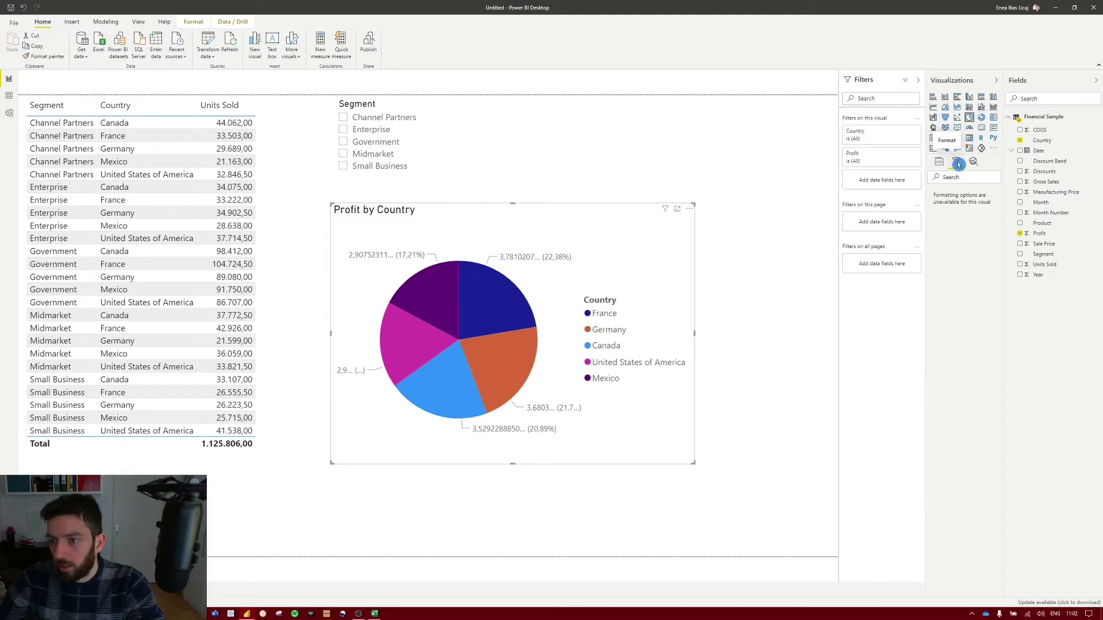
{"action": "left_click", "coordinate": [932, 241]}
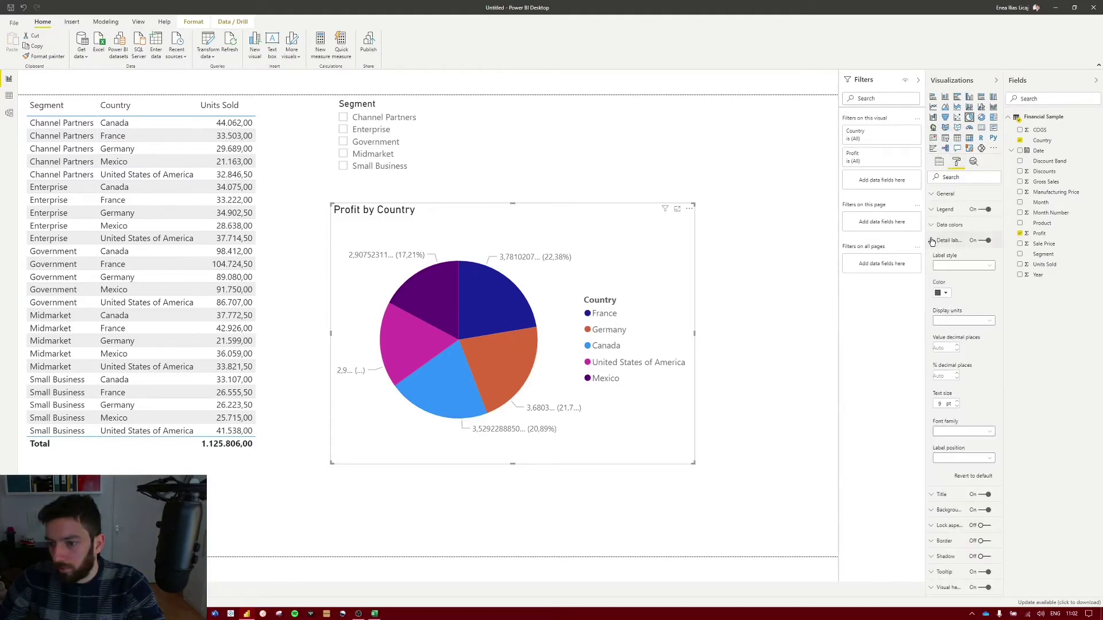
{"action": "left_click", "coordinate": [947, 348]}
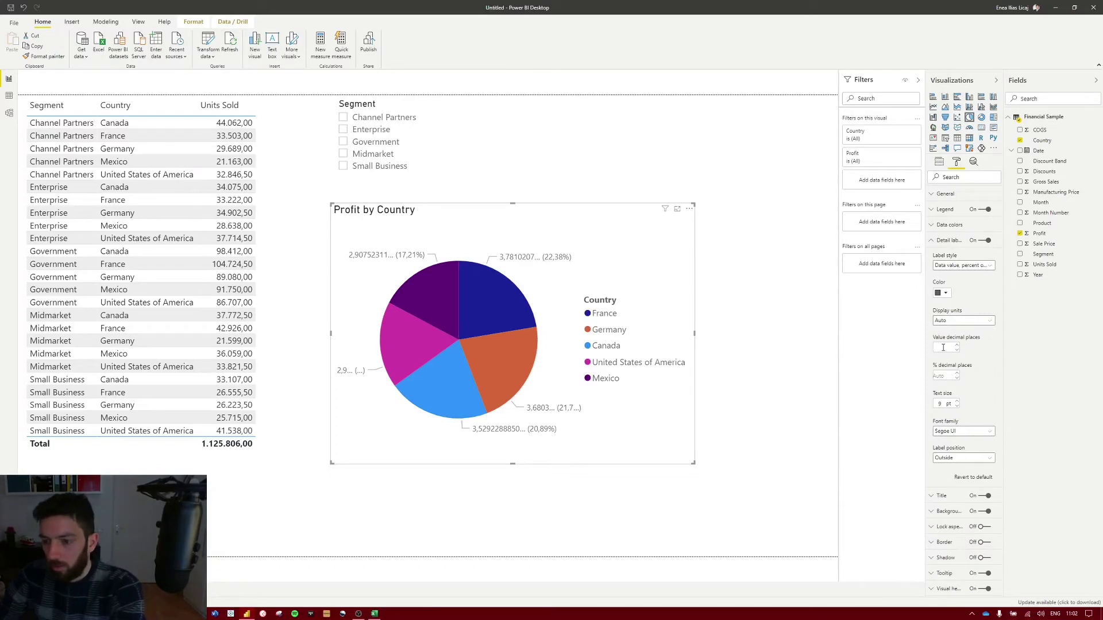
{"action": "type", "text": "2"}
{"action": "key", "text": "Tab"}
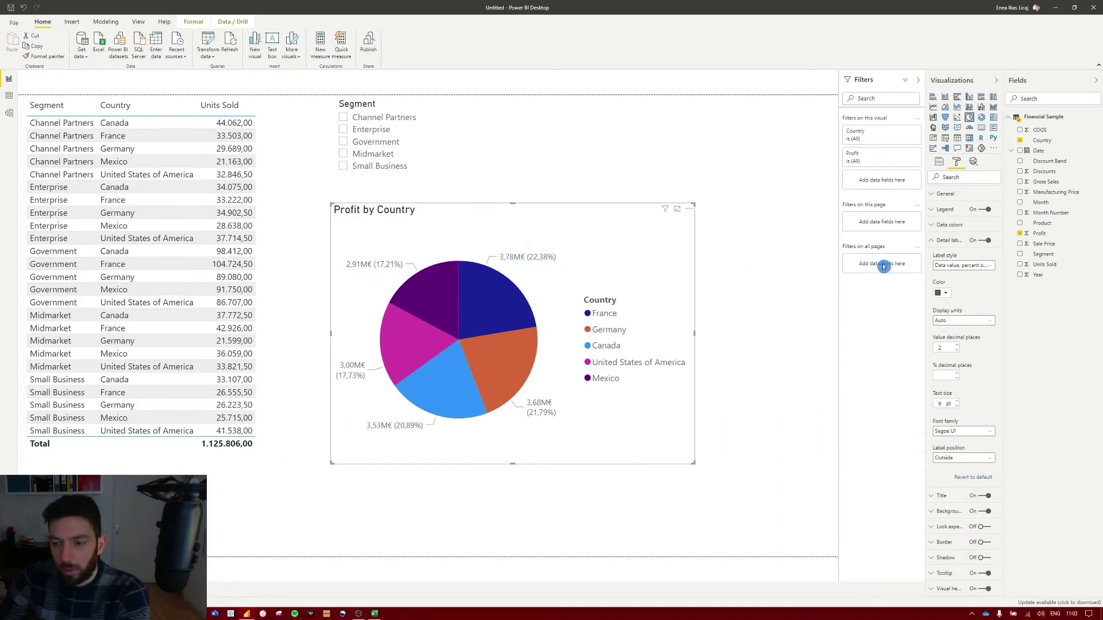
Try None as the display units of the pie chart's detail labels and restore Auto
{"action": "left_click", "coordinate": [975, 323]}
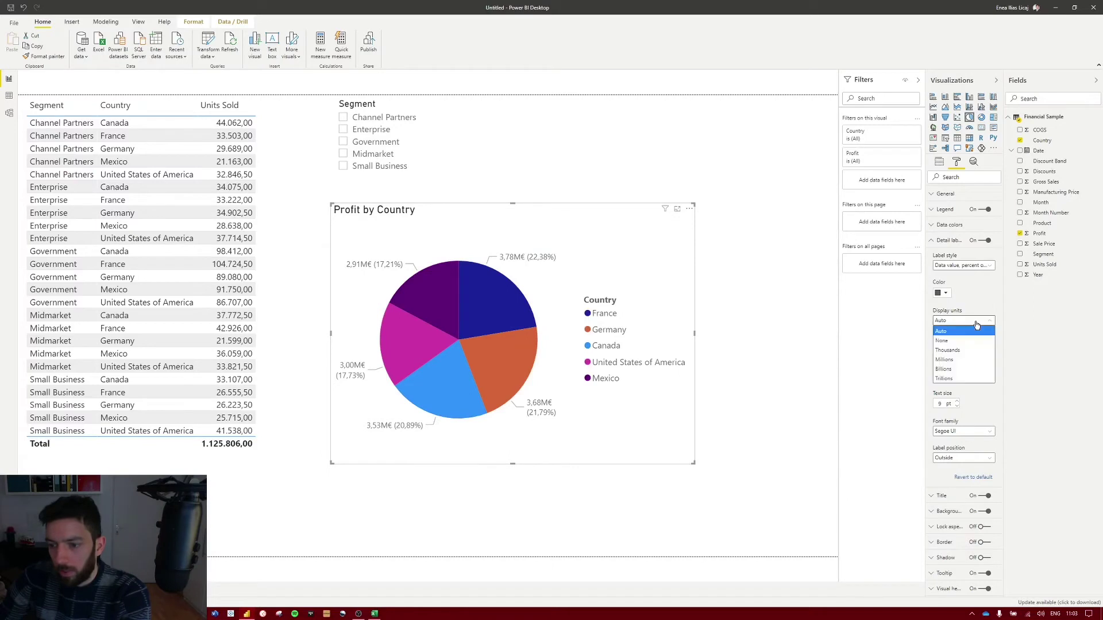
{"action": "left_click", "coordinate": [965, 341]}
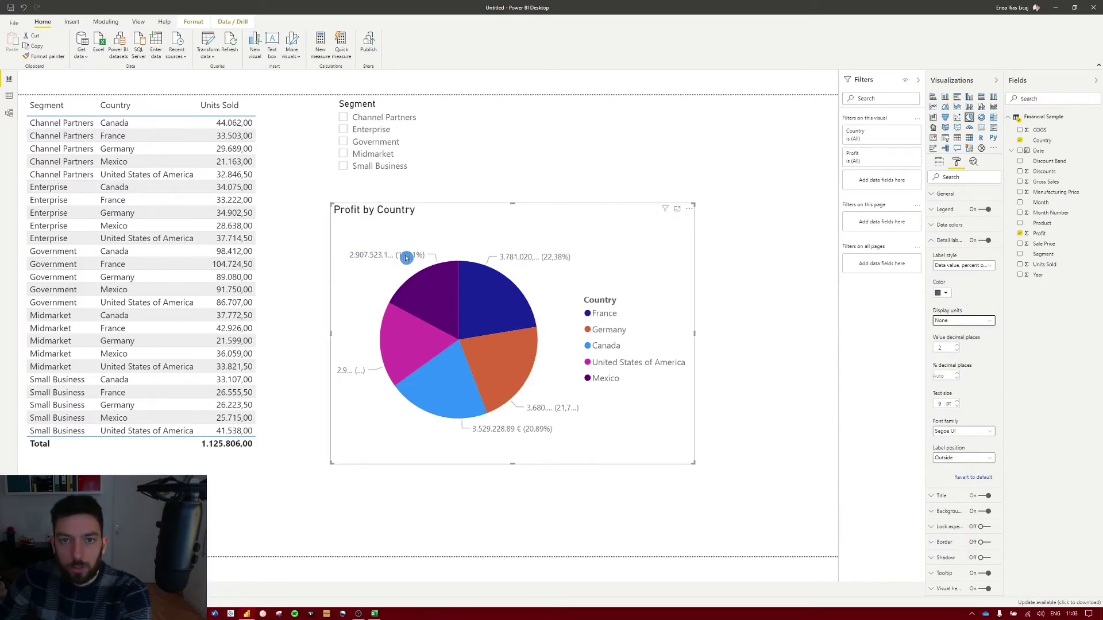
{"action": "left_click", "coordinate": [963, 322]}
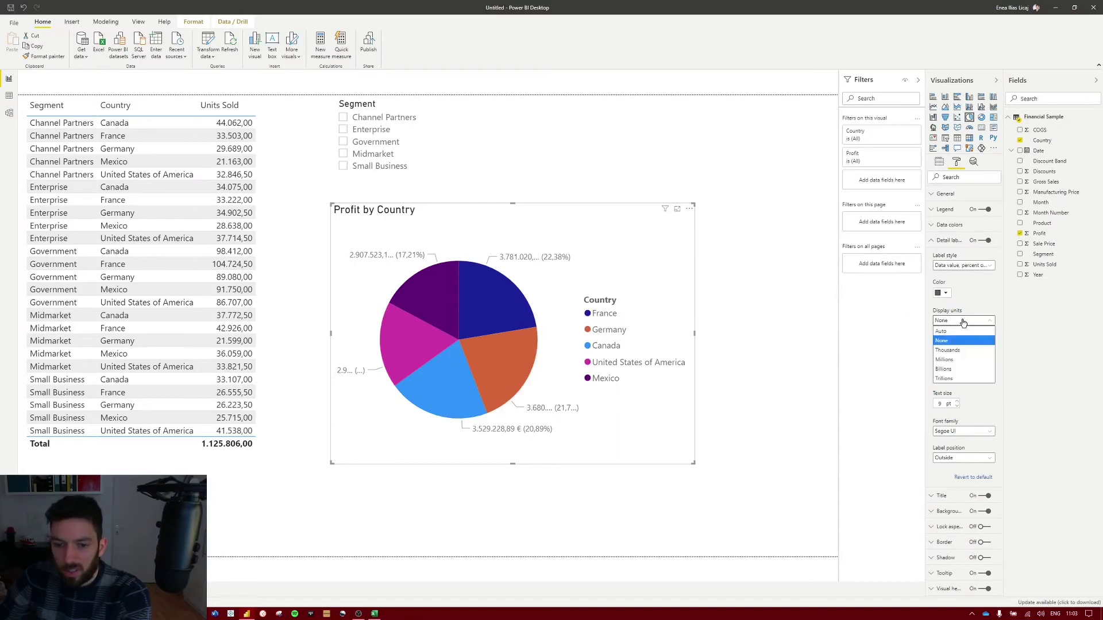
{"action": "left_click", "coordinate": [963, 332]}
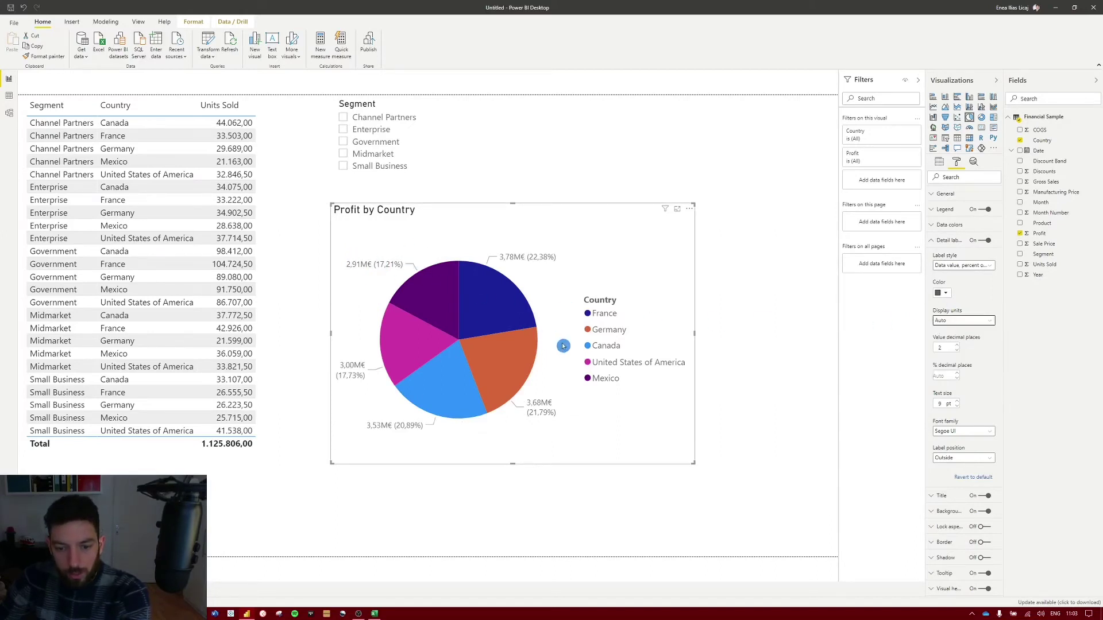
Limit the pie chart's detail labels to data values, resize the chart, and place it in the page's upper right corner
{"action": "left_click_drag", "start_coordinate": [693, 462], "coordinate": [795, 460]}
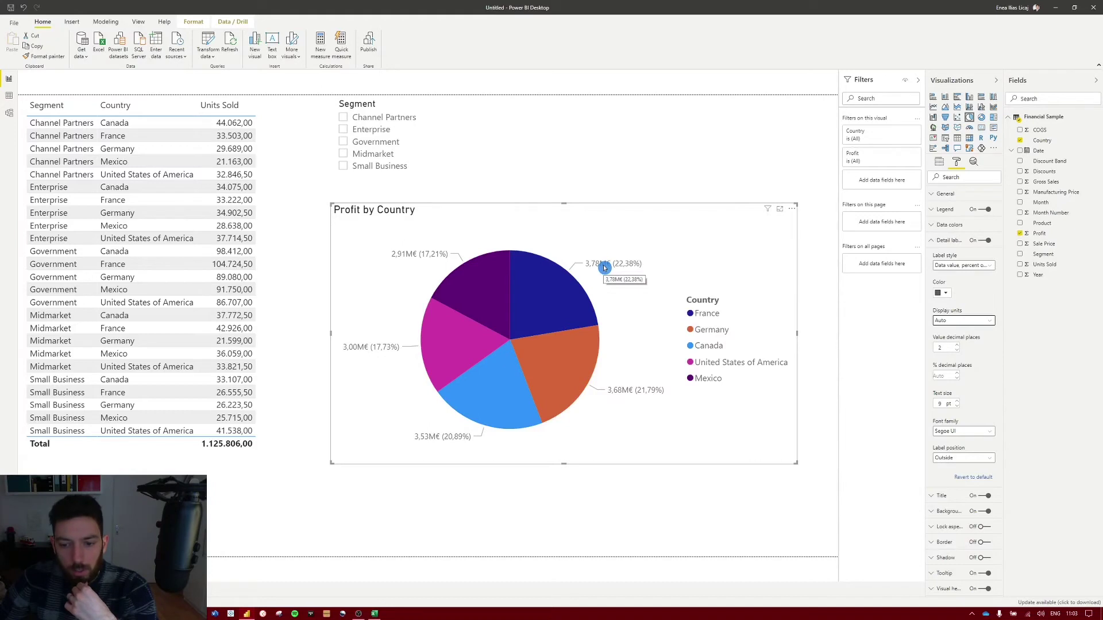
{"action": "mouse_move", "coordinate": [564, 308]}
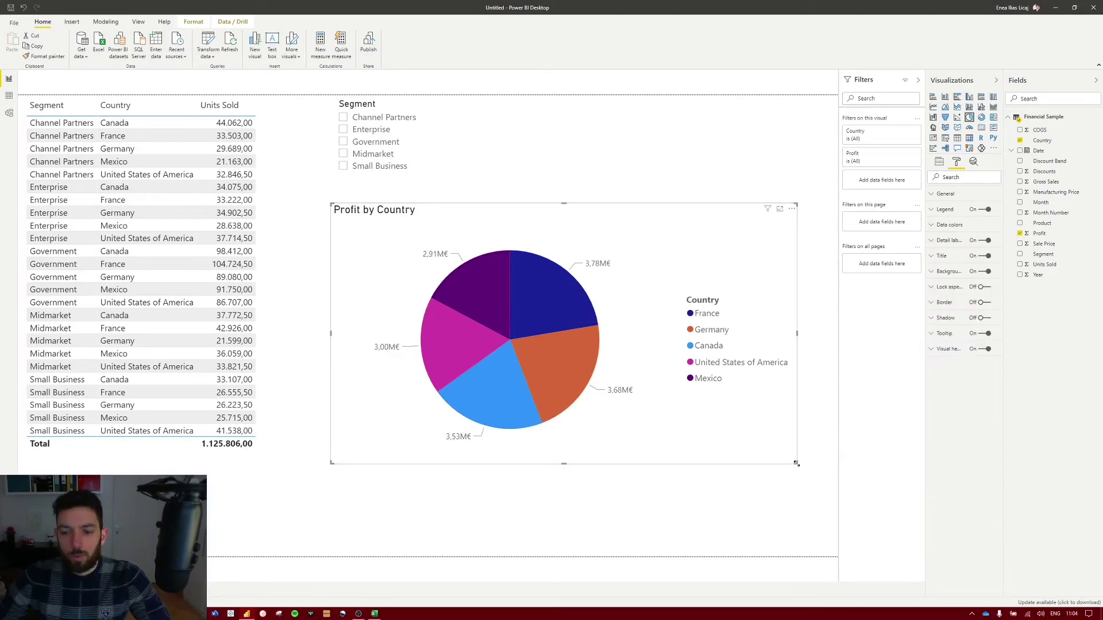
{"action": "left_click_drag", "start_coordinate": [796, 463], "coordinate": [661, 413]}
{"action": "left_click_drag", "start_coordinate": [547, 216], "coordinate": [726, 108]}
{"action": "left_click", "coordinate": [790, 352]}
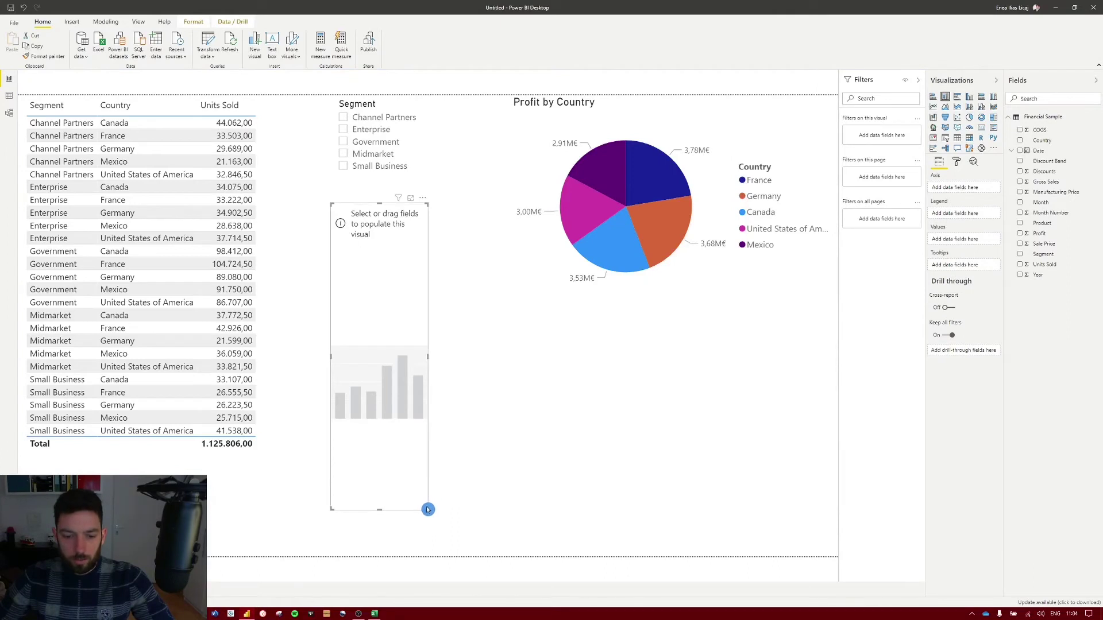
Add a column chart below the pie chart, enlarge it, and fill it with the Segment and Gross Sales fields
{"action": "left_click_drag", "start_coordinate": [426, 508], "coordinate": [643, 416]}
{"action": "left_click_drag", "start_coordinate": [479, 332], "coordinate": [558, 437]}
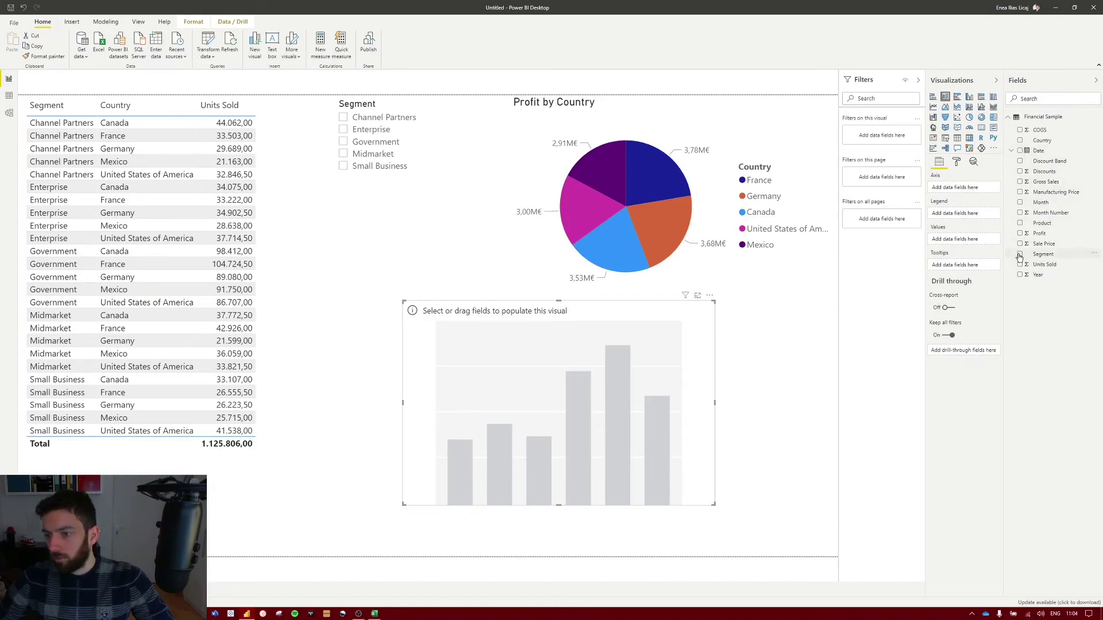
{"action": "left_click", "coordinate": [1019, 254]}
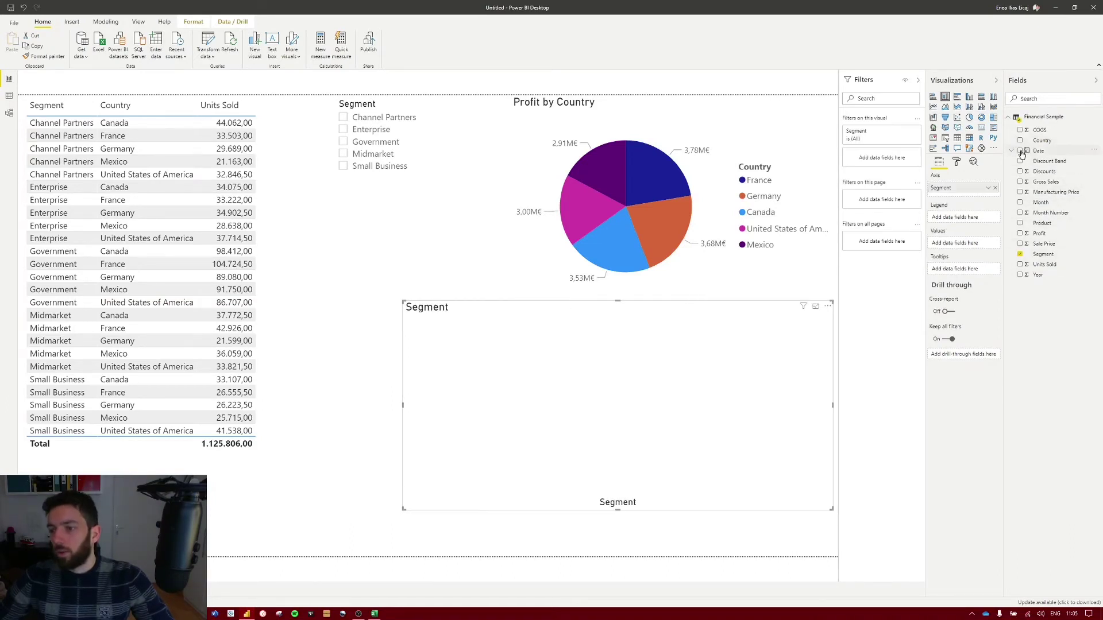
{"action": "left_click", "coordinate": [1020, 181]}
Inspect the gross sales of the individual segments in the column chart and deselect the chart
{"action": "mouse_move", "coordinate": [454, 410]}
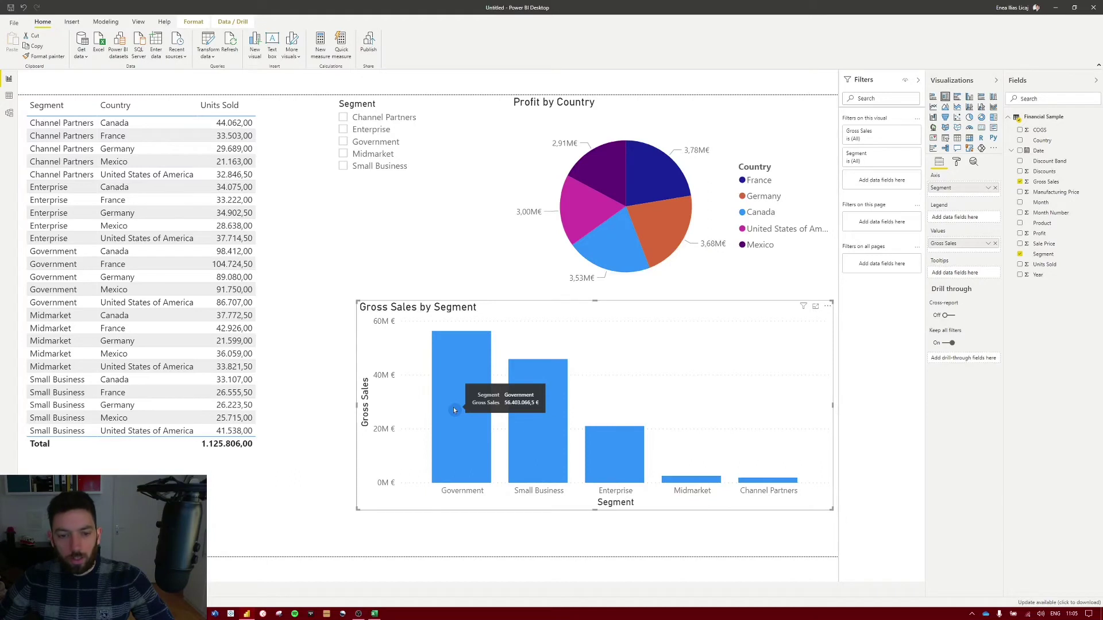
{"action": "mouse_move", "coordinate": [530, 437]}
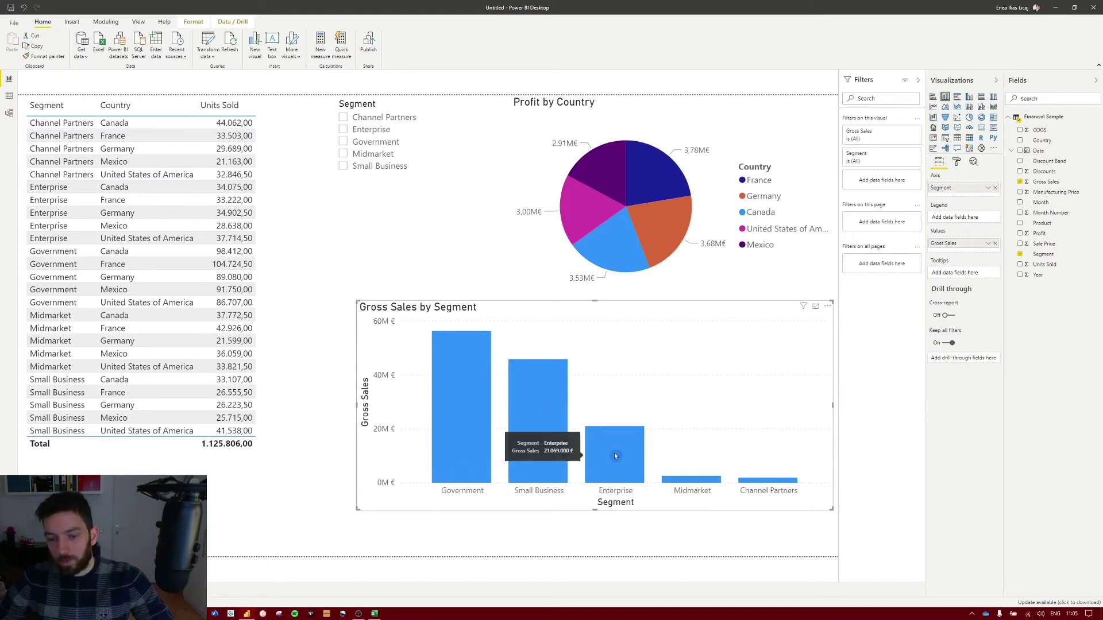
{"action": "mouse_move", "coordinate": [697, 481]}
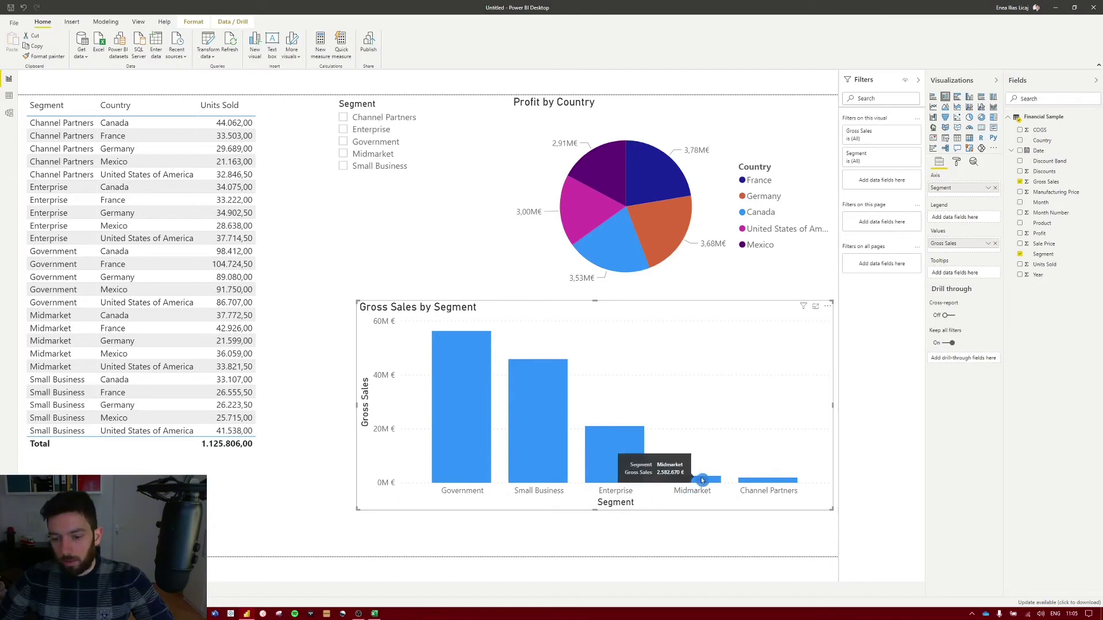
{"action": "mouse_move", "coordinate": [791, 481]}
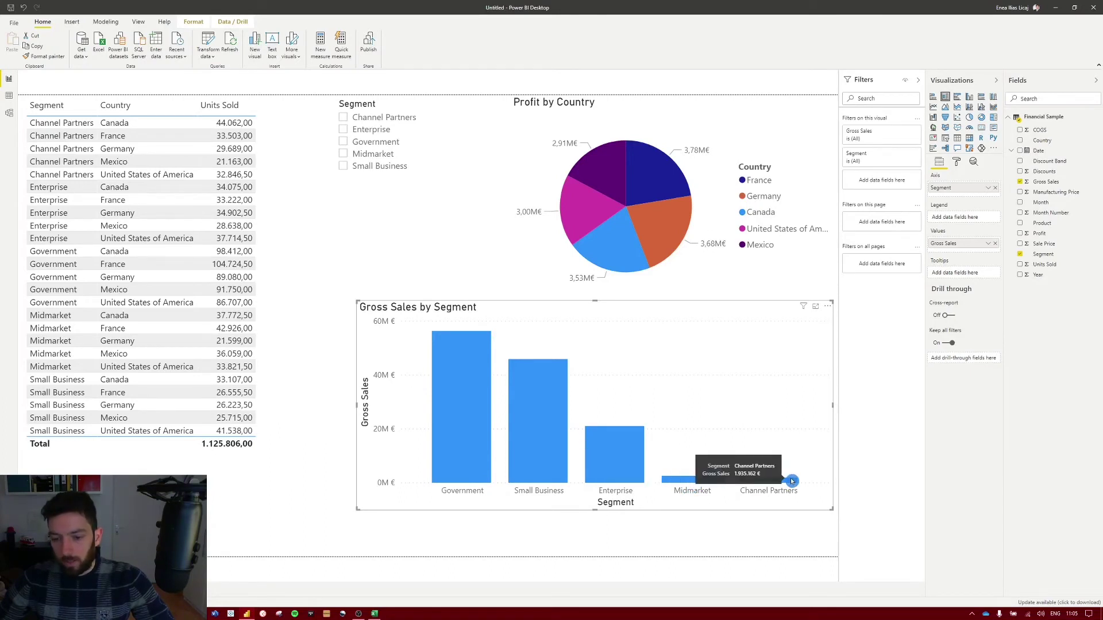
{"action": "left_click", "coordinate": [294, 497]}
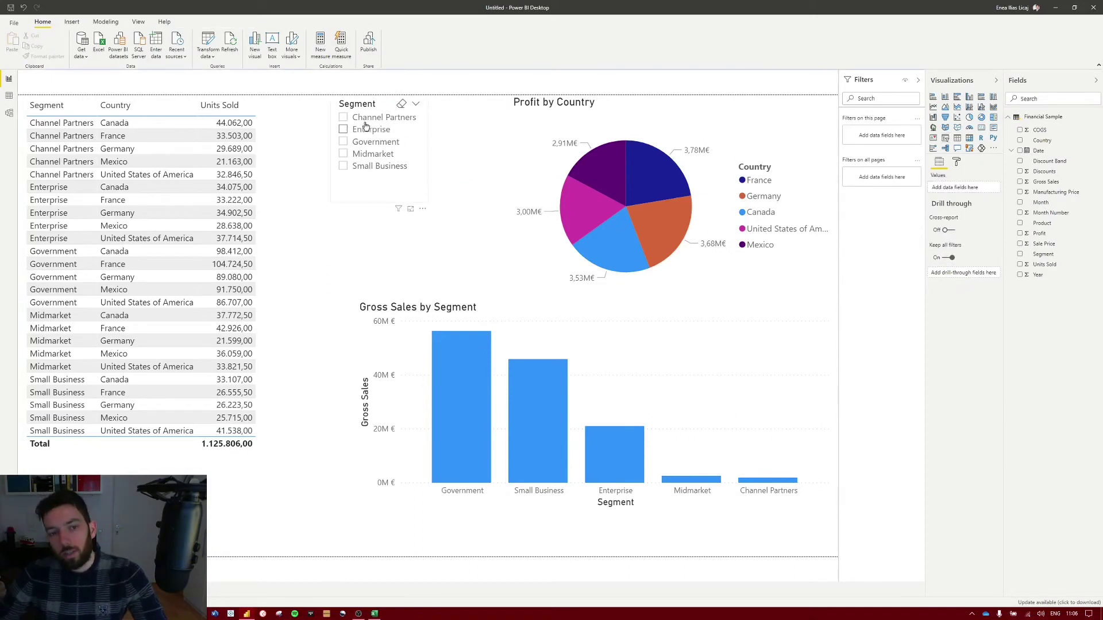
{"action": "left_click", "coordinate": [487, 92]}
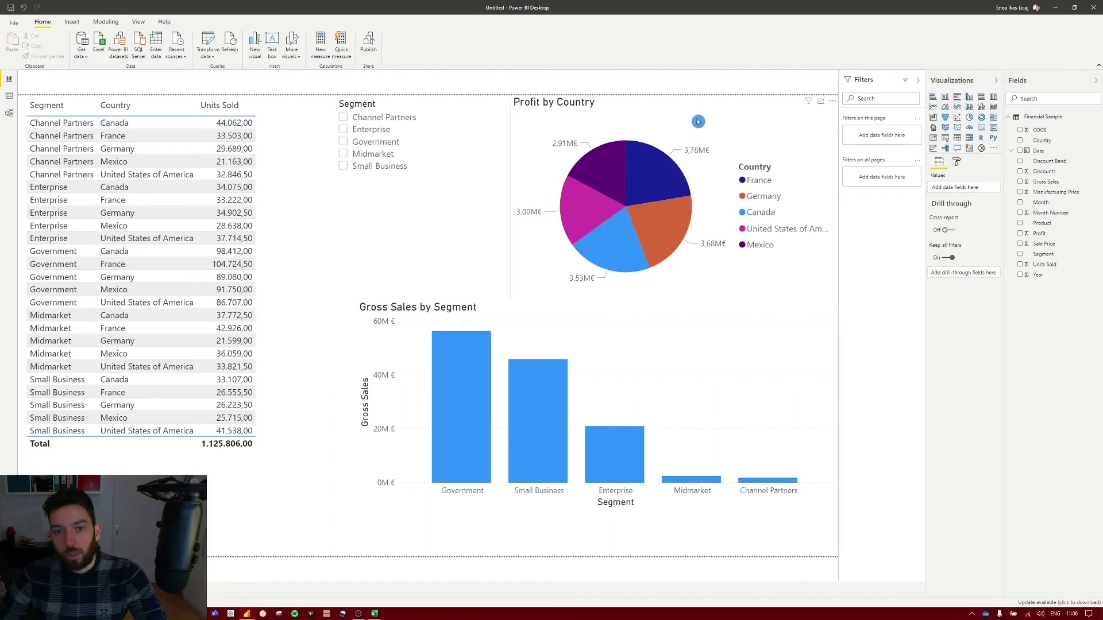
Filter the report to Government with the Segment slicer and check which filters and slicers affect the column chart
{"action": "left_click", "coordinate": [343, 142]}
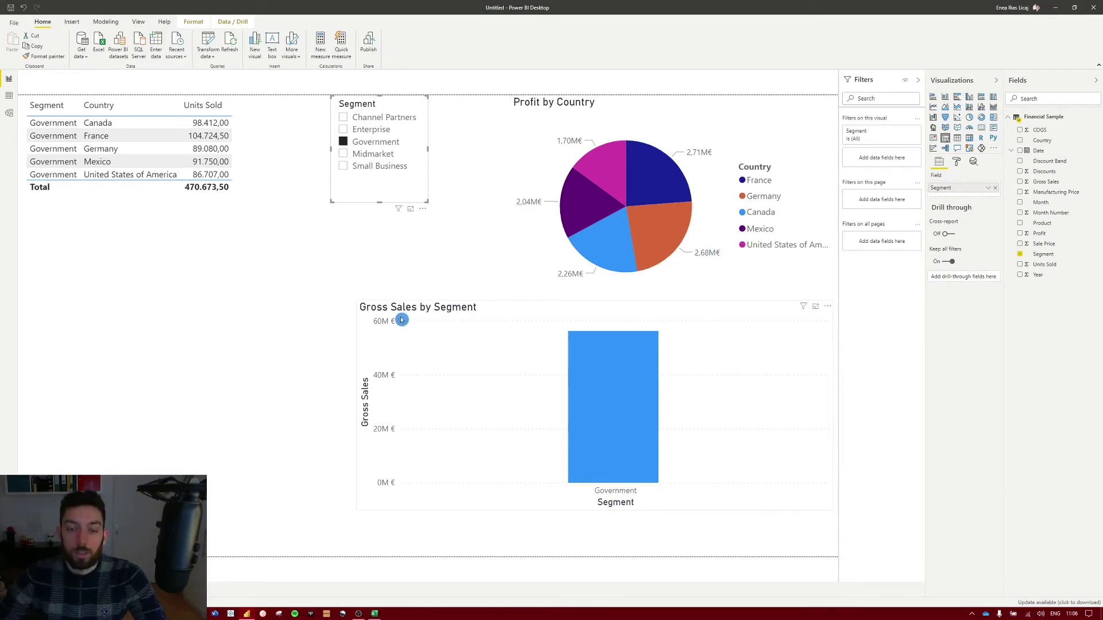
{"action": "mouse_move", "coordinate": [619, 415]}
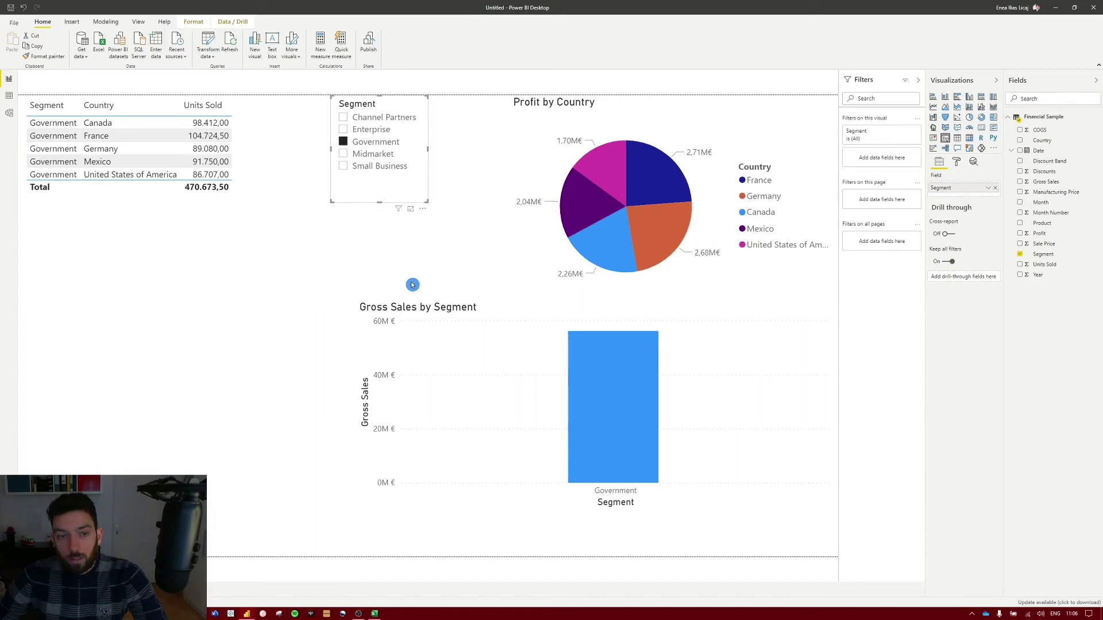
{"action": "left_click", "coordinate": [553, 319]}
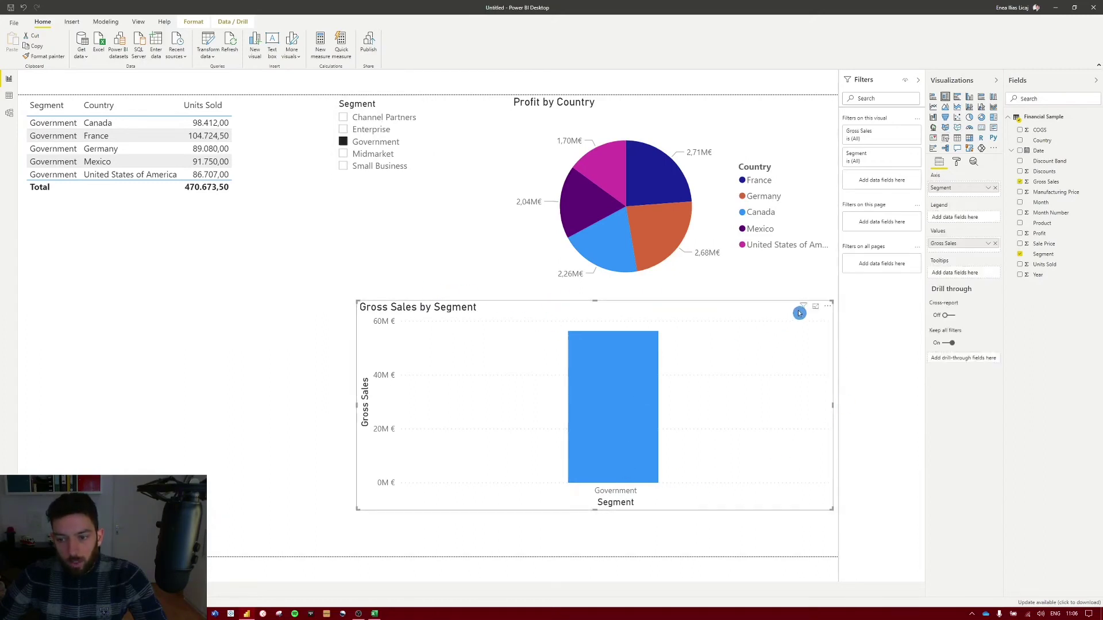
{"action": "mouse_move", "coordinate": [803, 308]}
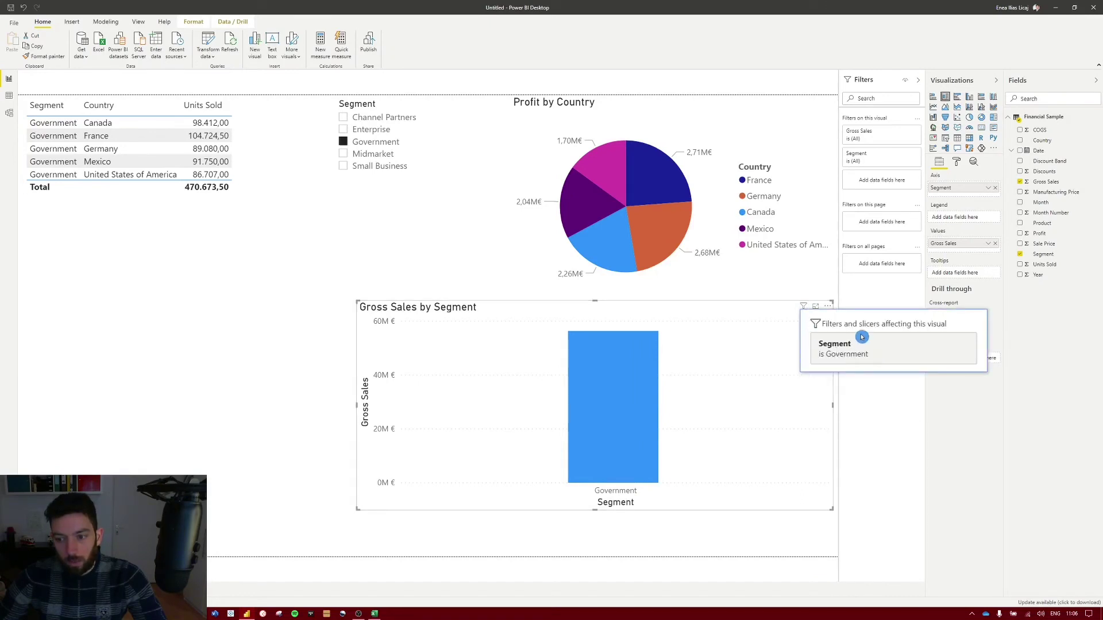
{"action": "left_click", "coordinate": [939, 356]}
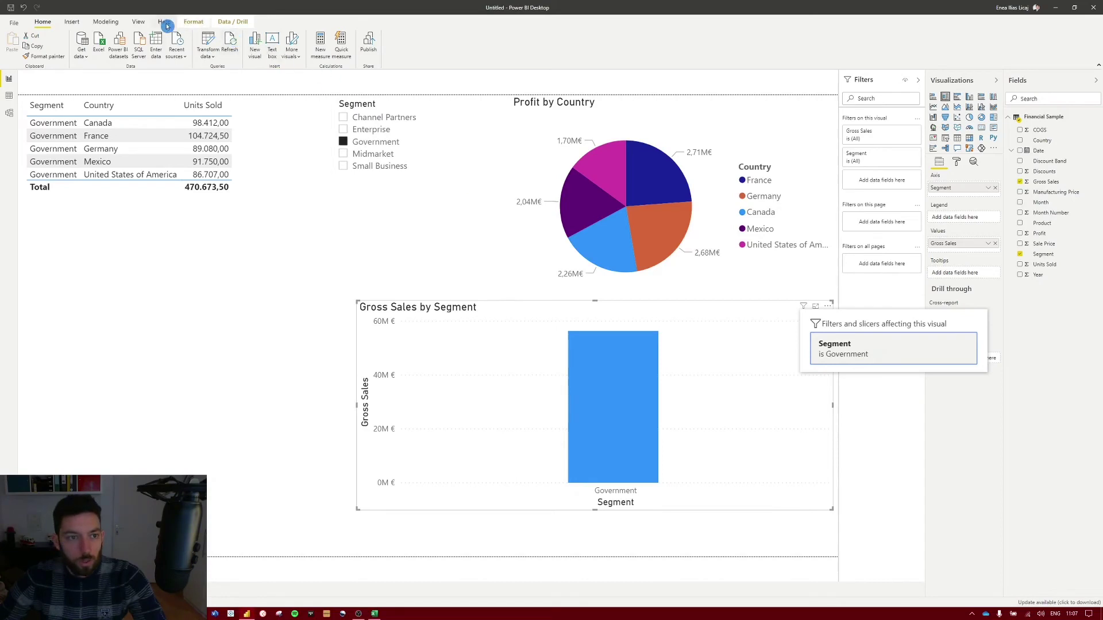
Turn on Edit interactions for the report visuals and select the Segment slicer as the source visual
{"action": "left_click", "coordinate": [190, 22]}
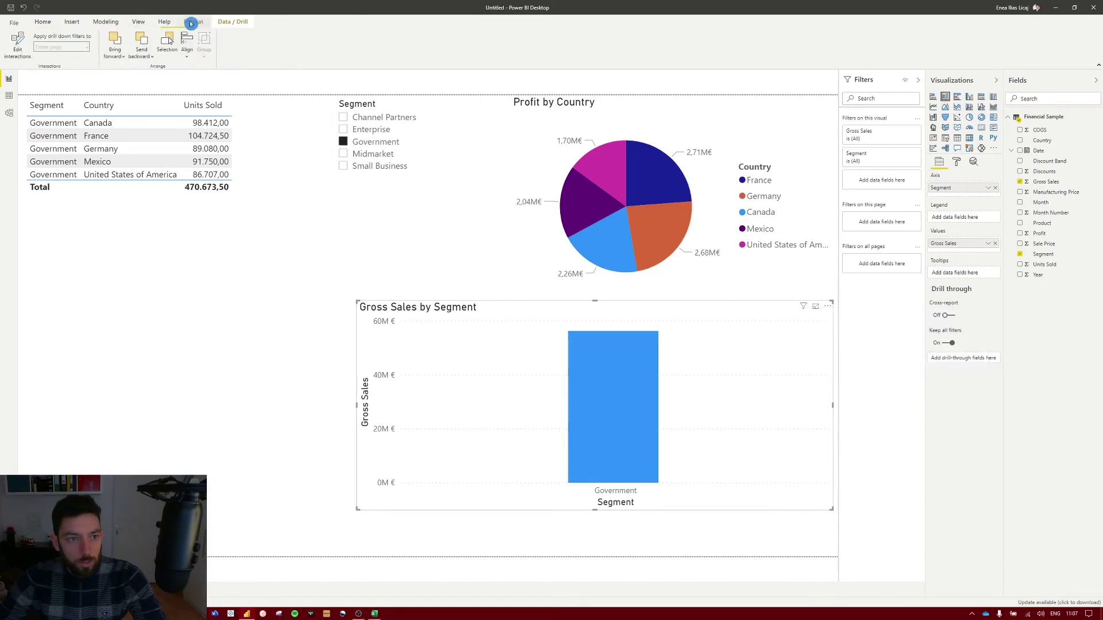
{"action": "left_click", "coordinate": [23, 55]}
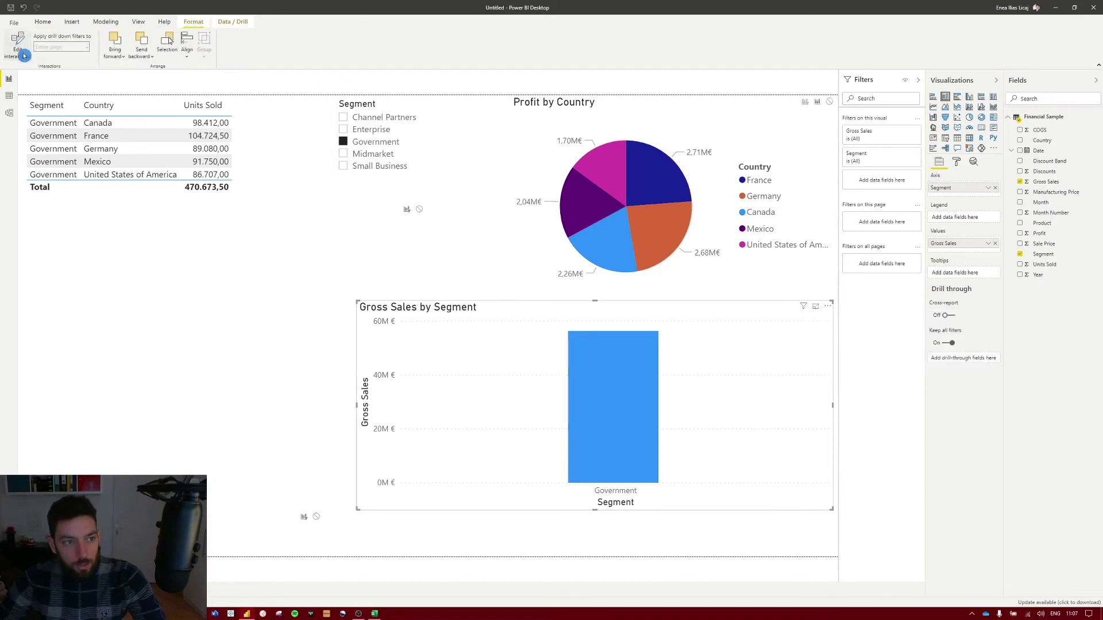
{"action": "left_click", "coordinate": [364, 199]}
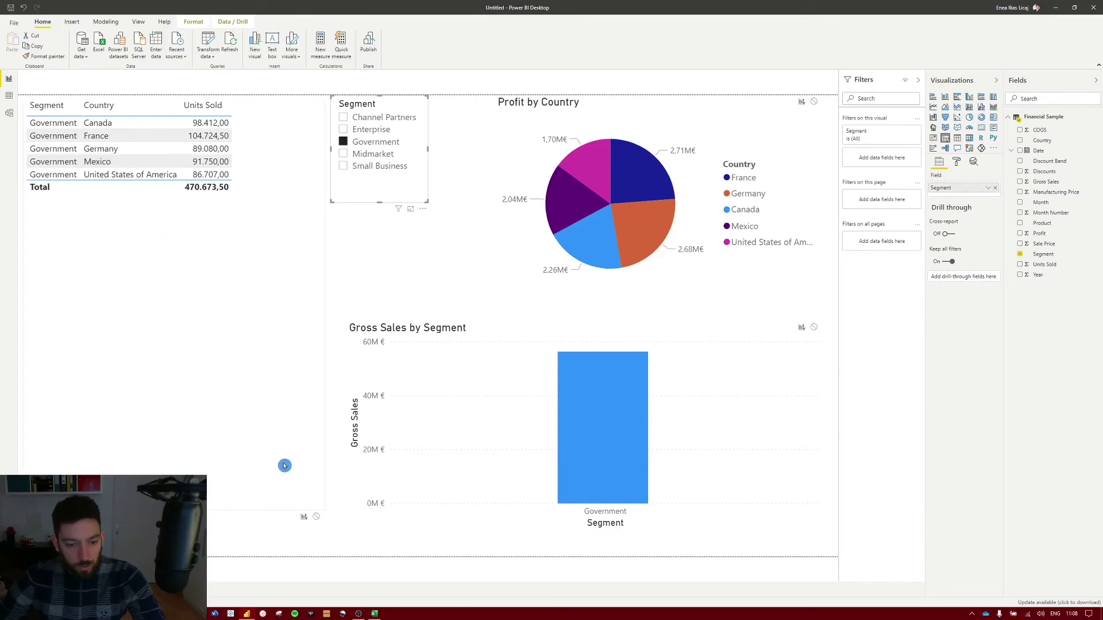
Set the Segment slicer's interaction with the table to None so it does not filter the table
{"action": "left_click", "coordinate": [315, 518]}
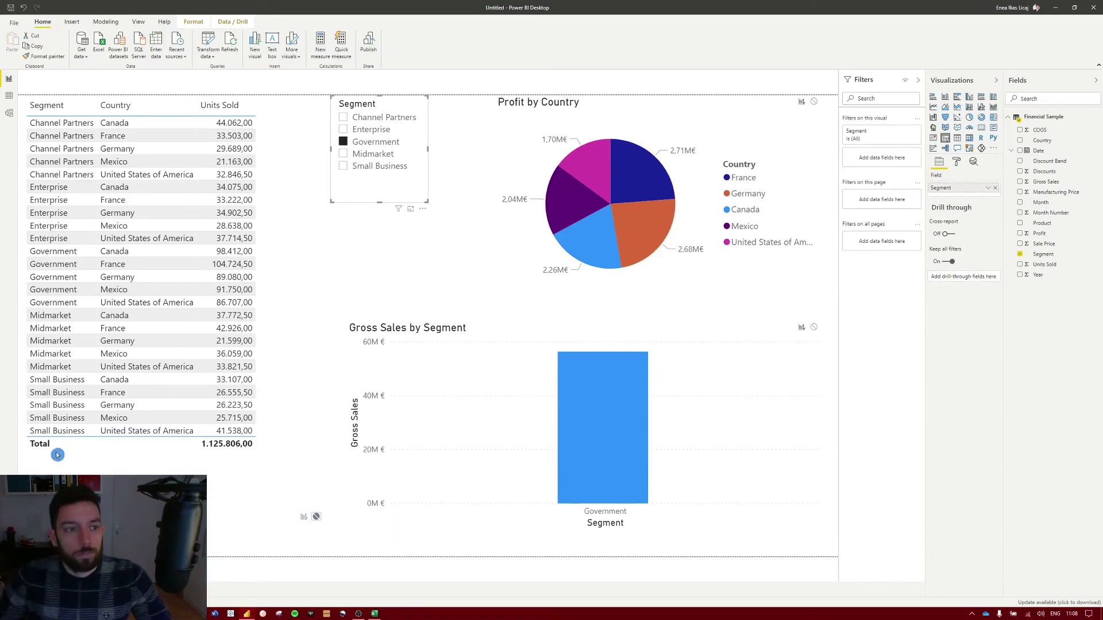
Clear all visuals from the report page and load the financials table from the Excel workbook Financial Sample.xlsx
{"action": "key", "text": "ctrl+a"}
{"action": "key", "text": "Delete"}
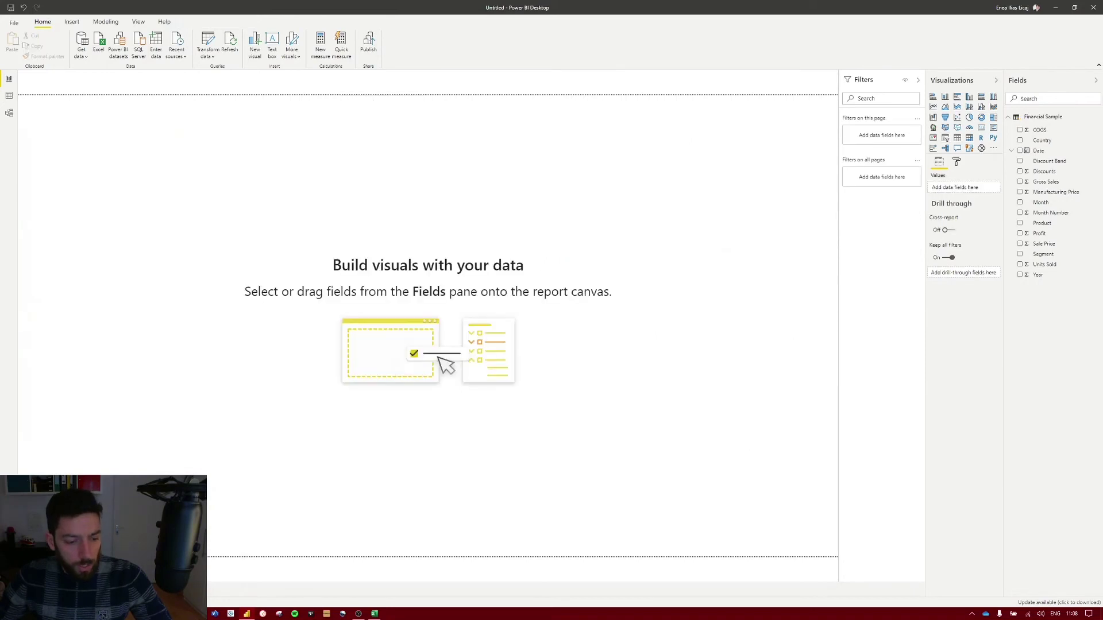
{"action": "left_click", "coordinate": [99, 46]}
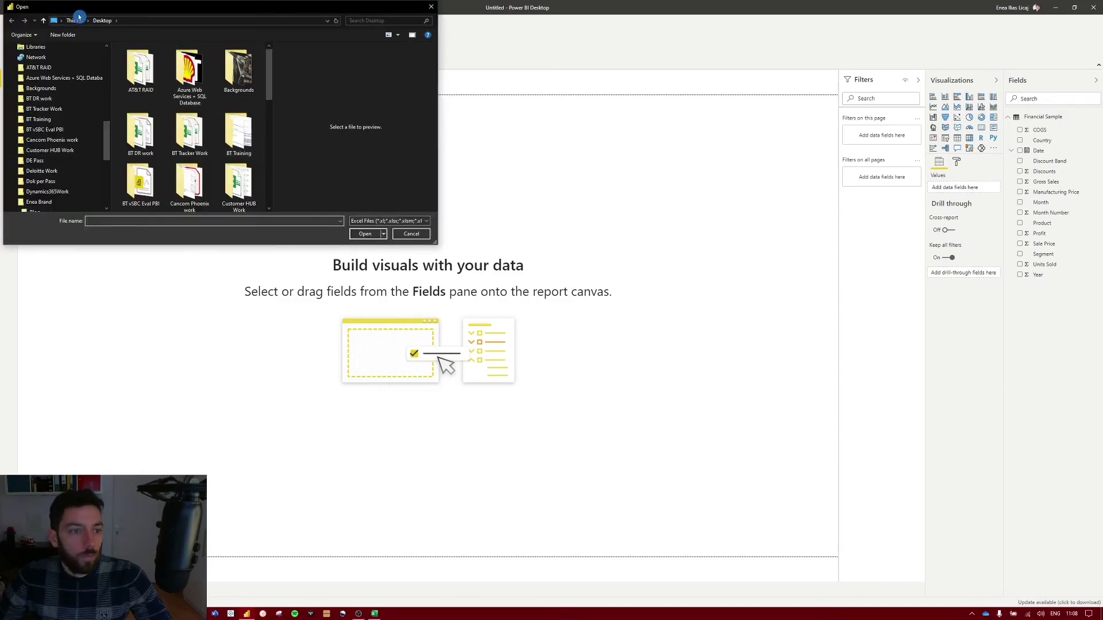
{"action": "scroll", "coordinate": [49, 98], "scroll_direction": "up", "scroll_amount": 10}
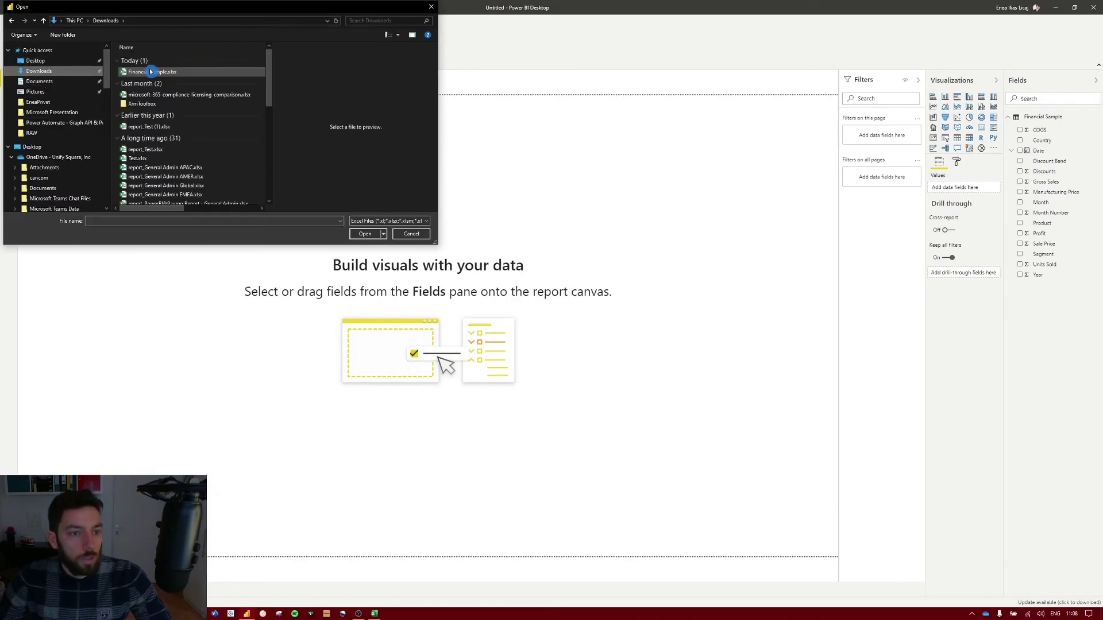
{"action": "left_click", "coordinate": [151, 72]}
{"action": "left_click", "coordinate": [363, 234]}
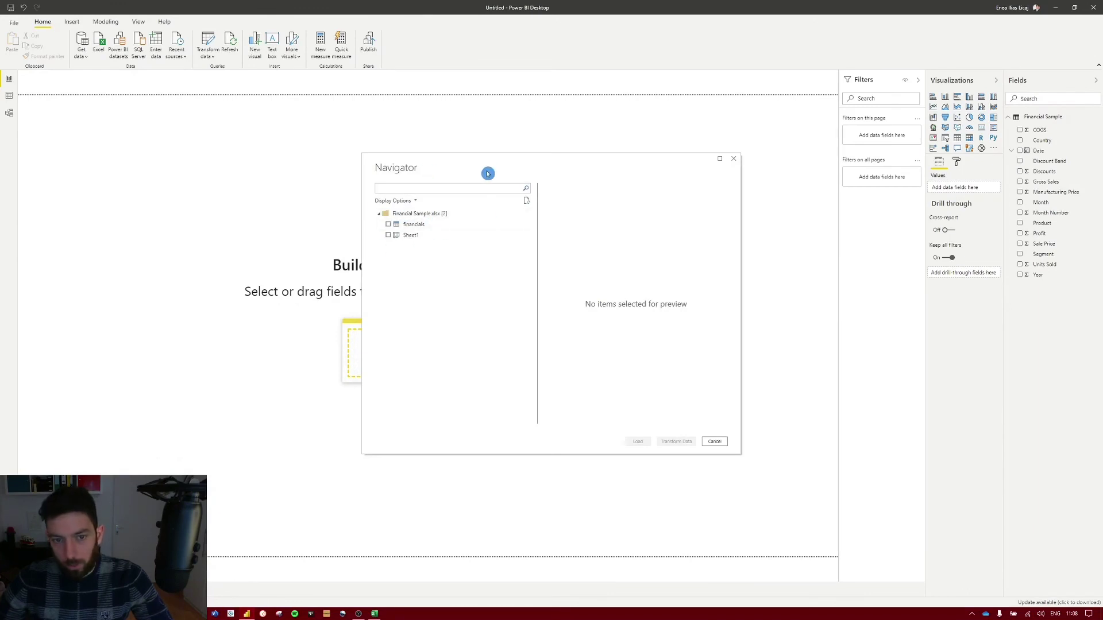
{"action": "left_click", "coordinate": [392, 225]}
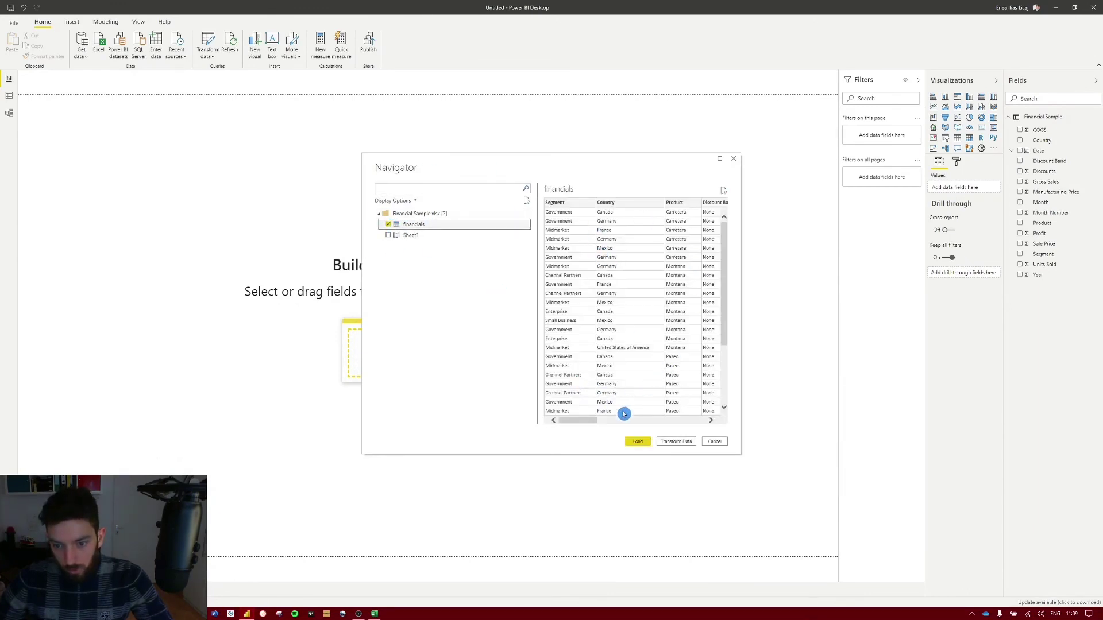
{"action": "left_click", "coordinate": [640, 442]}
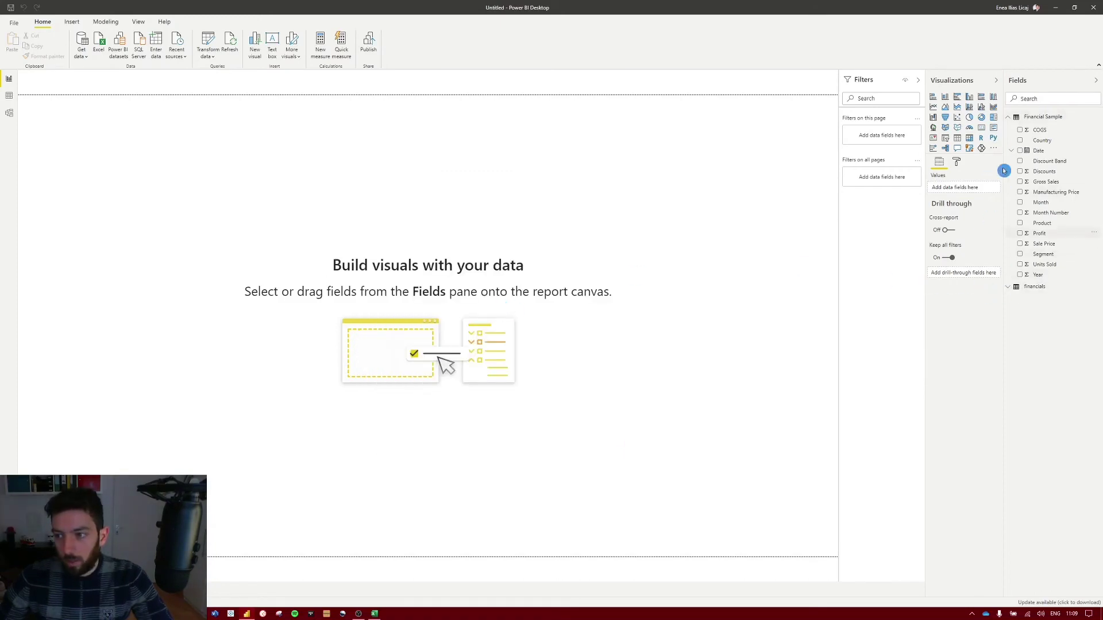
Collapse the Financial Sample table and look through the fields of the financials table
{"action": "left_click", "coordinate": [1011, 118]}
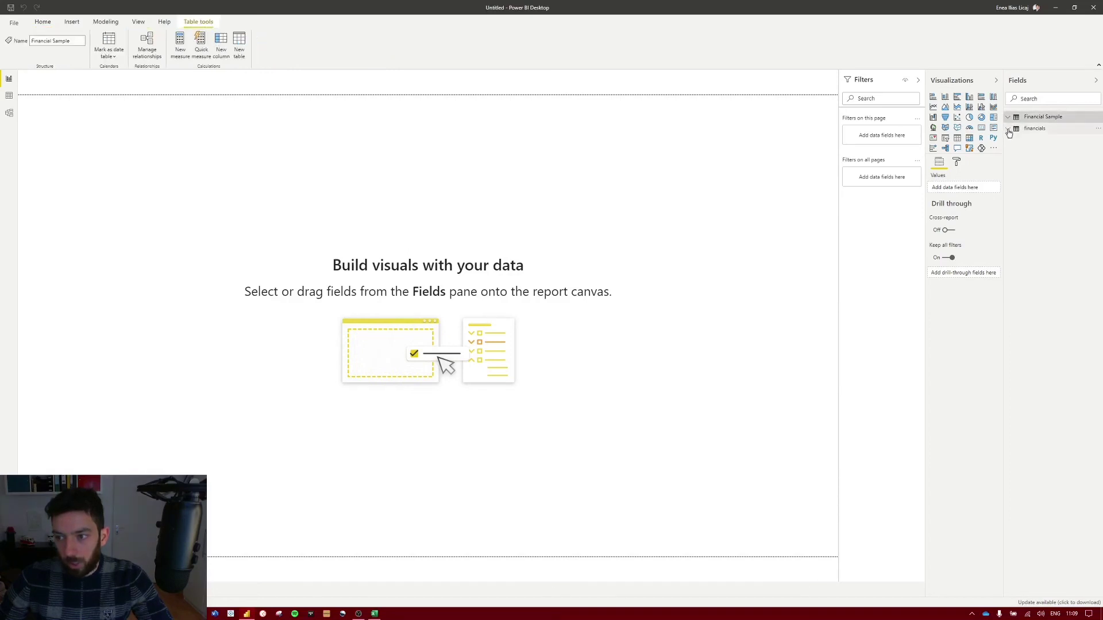
{"action": "left_click", "coordinate": [1043, 129]}
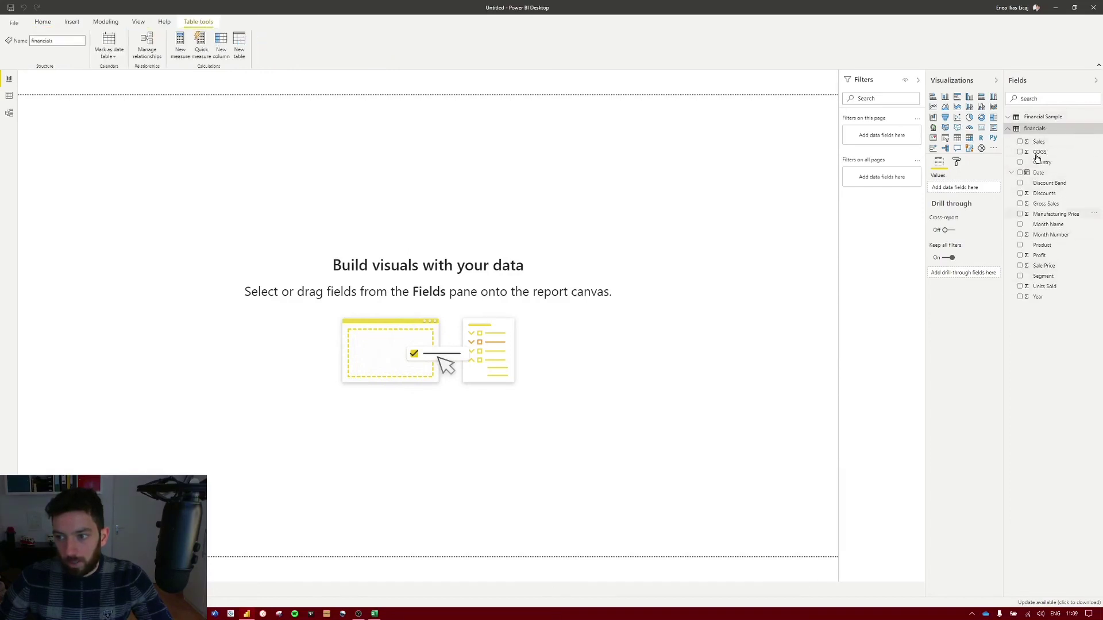
{"action": "left_click", "coordinate": [1009, 128]}
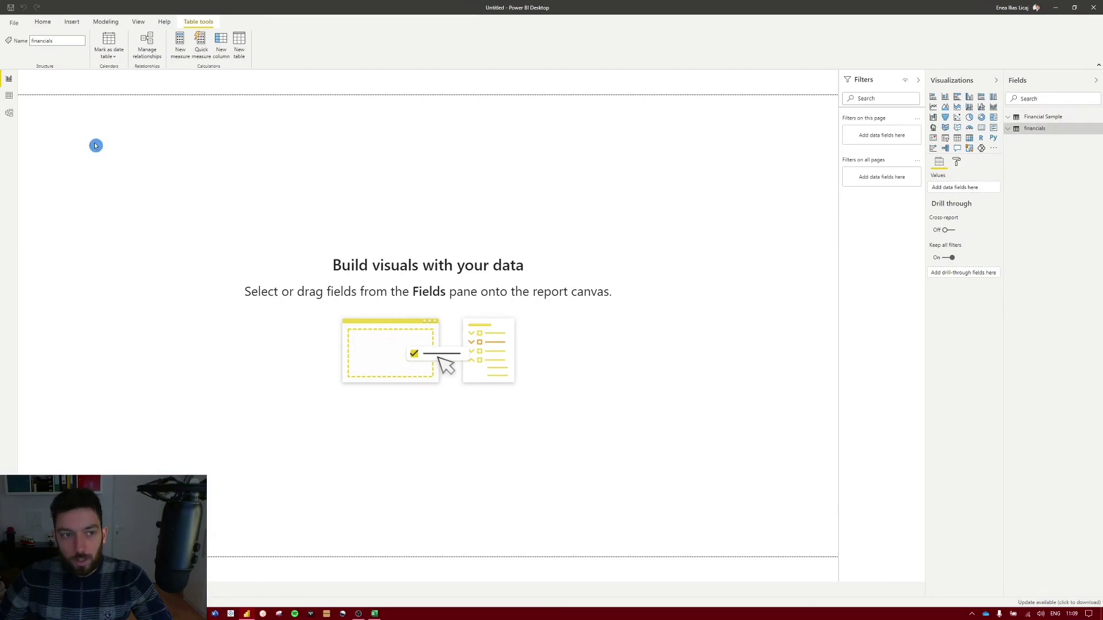
Open the Power Query Editor and examine the SharePoint source line in the Financial Sample query's M code
{"action": "left_click", "coordinate": [46, 23]}
{"action": "left_click", "coordinate": [204, 53]}
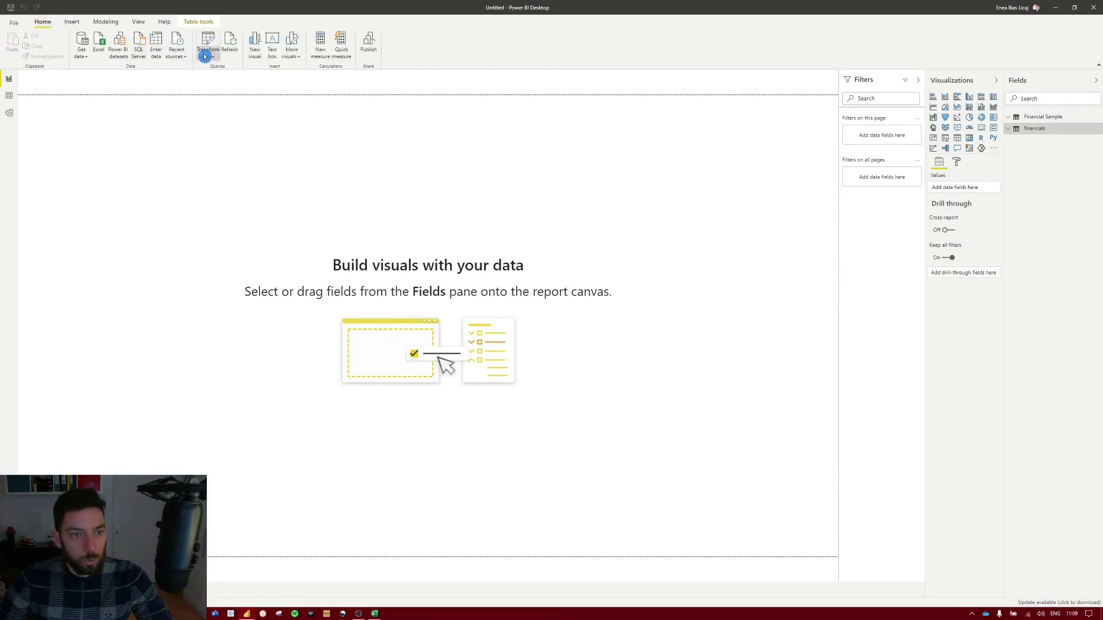
{"action": "left_click", "coordinate": [223, 71]}
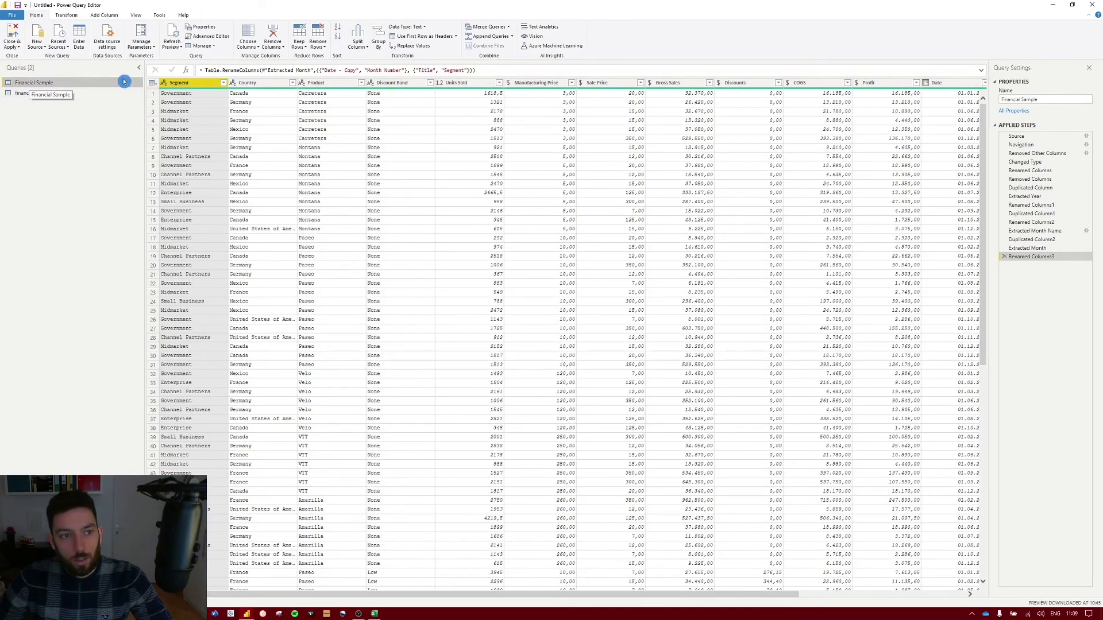
{"action": "left_click", "coordinate": [212, 37]}
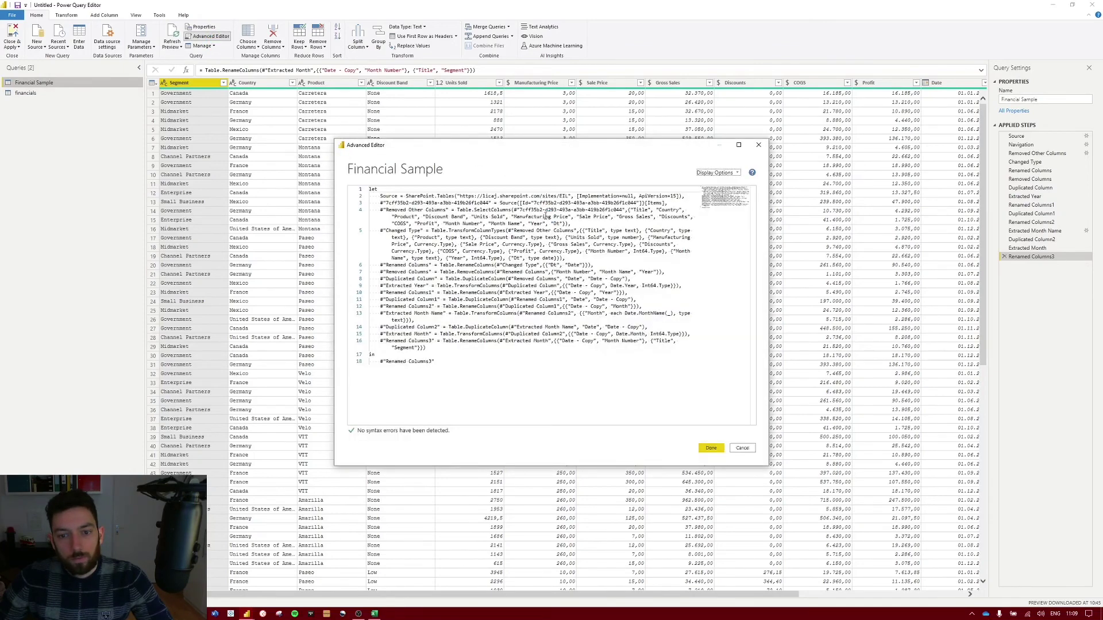
{"action": "left_click_drag", "start_coordinate": [480, 196], "coordinate": [570, 195]}
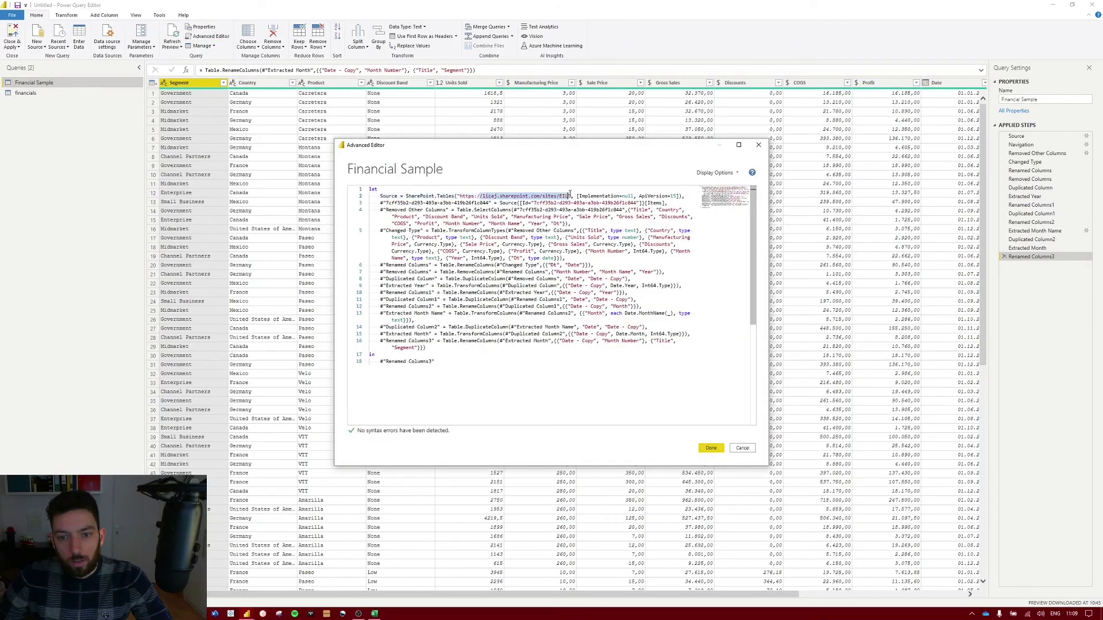
{"action": "left_click_drag", "start_coordinate": [380, 196], "coordinate": [571, 196]}
{"action": "left_click", "coordinate": [741, 448]}
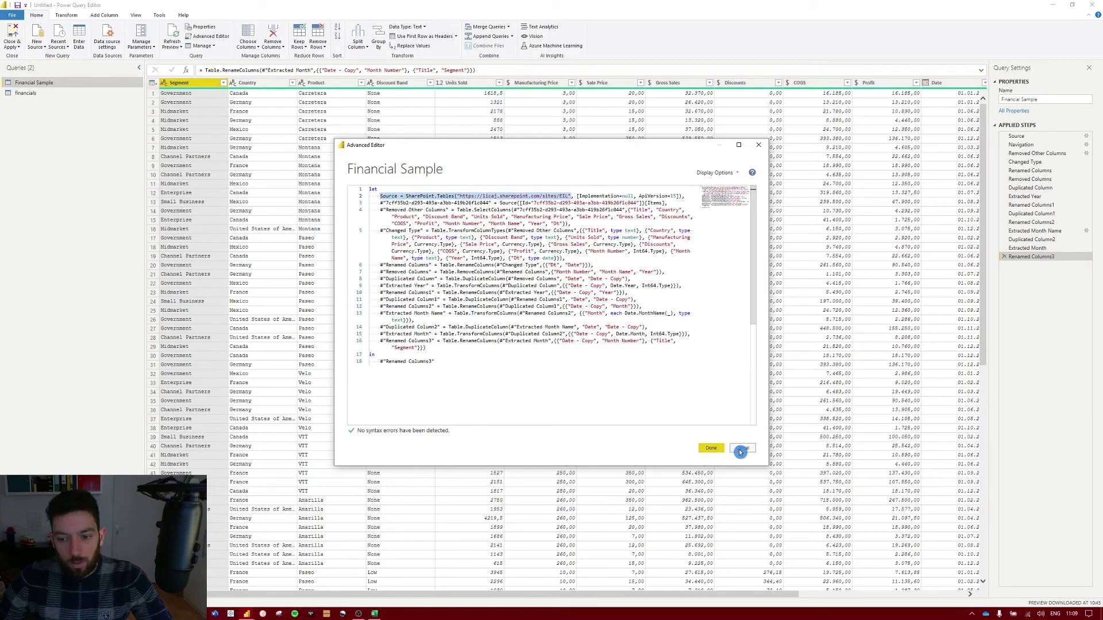
Examine the local file path in the source line of the financials query's M code
{"action": "left_click", "coordinate": [25, 94]}
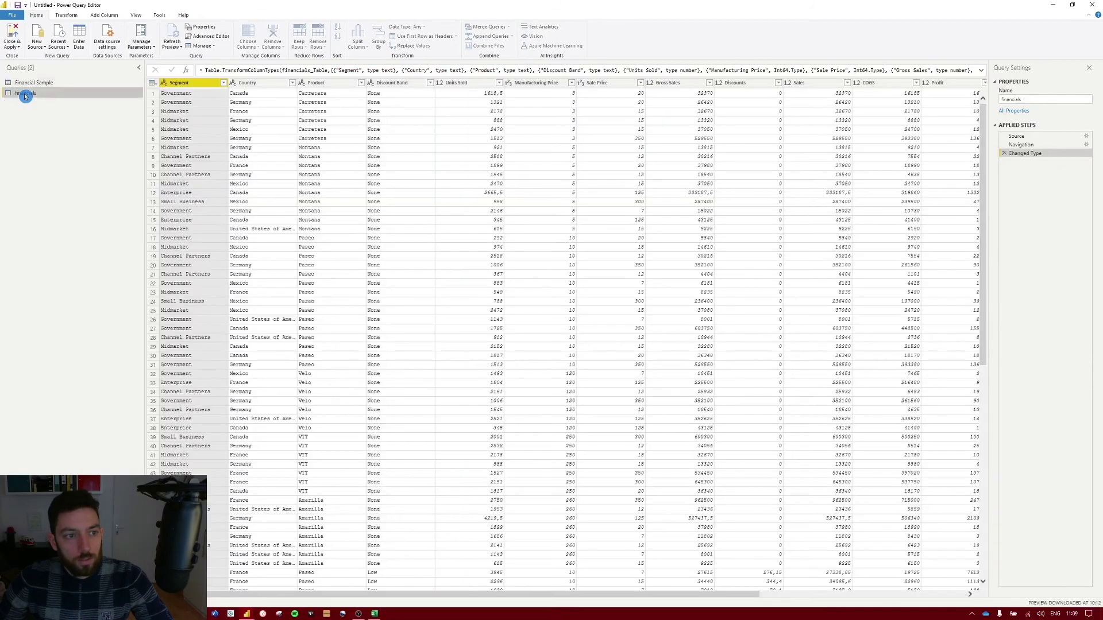
{"action": "left_click", "coordinate": [208, 36]}
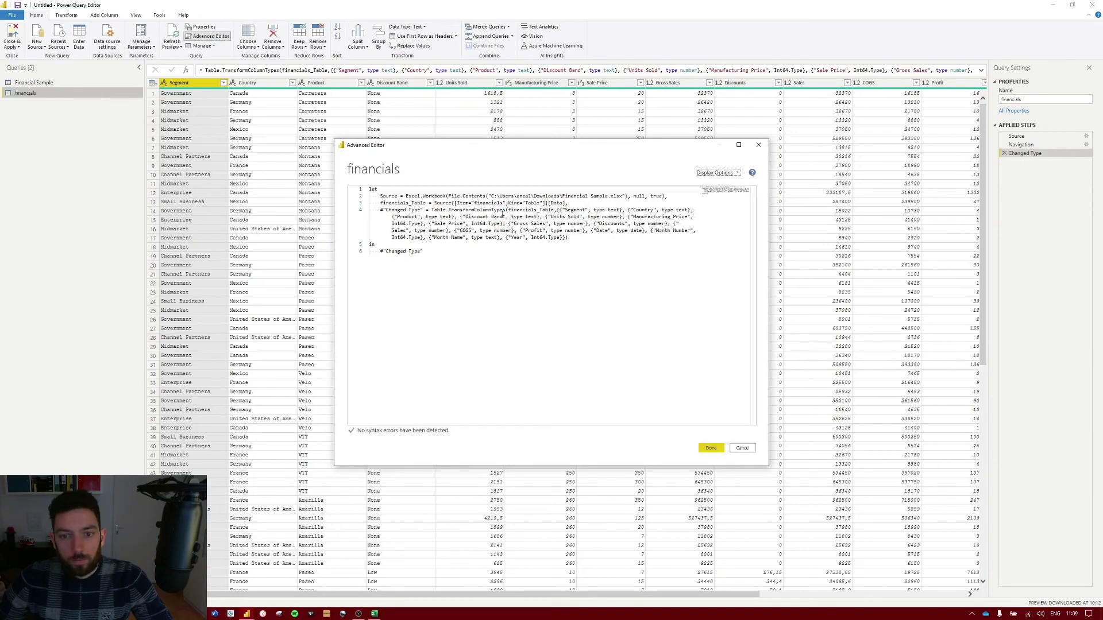
{"action": "left_click_drag", "start_coordinate": [491, 195], "coordinate": [619, 195]}
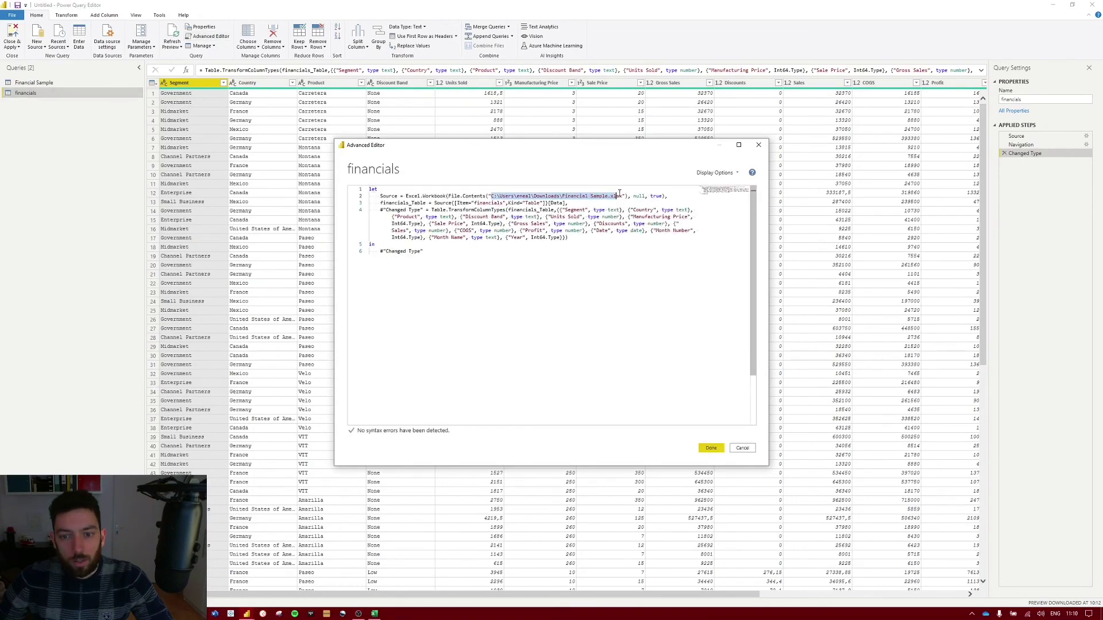
{"action": "left_click_drag", "start_coordinate": [610, 241], "coordinate": [607, 241]}
{"action": "left_click", "coordinate": [598, 196]}
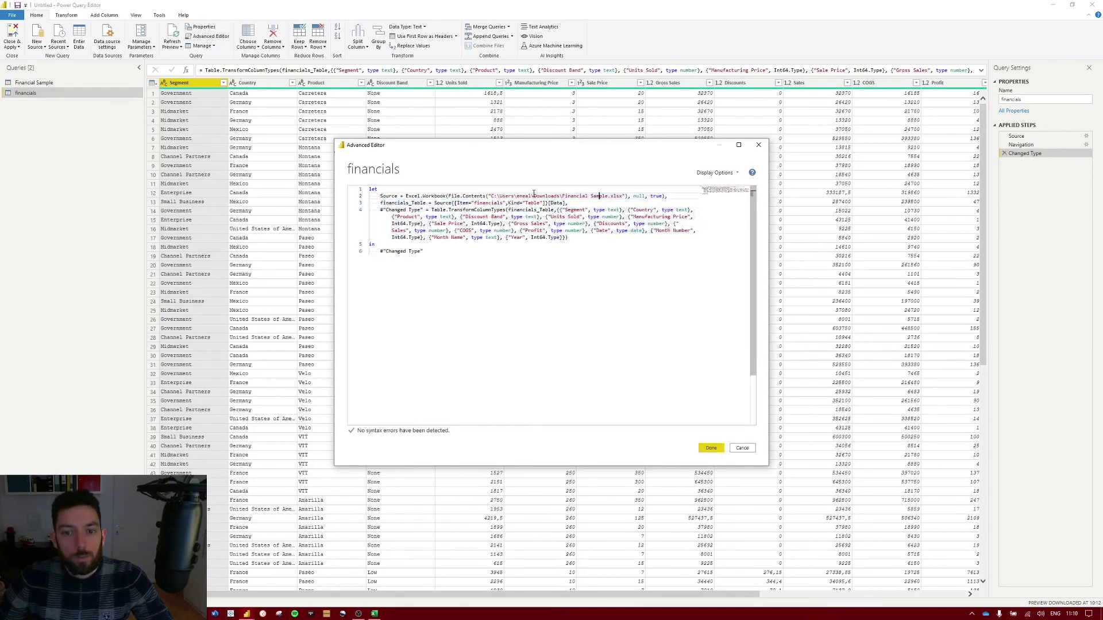
{"action": "left_click_drag", "start_coordinate": [491, 197], "coordinate": [572, 195]}
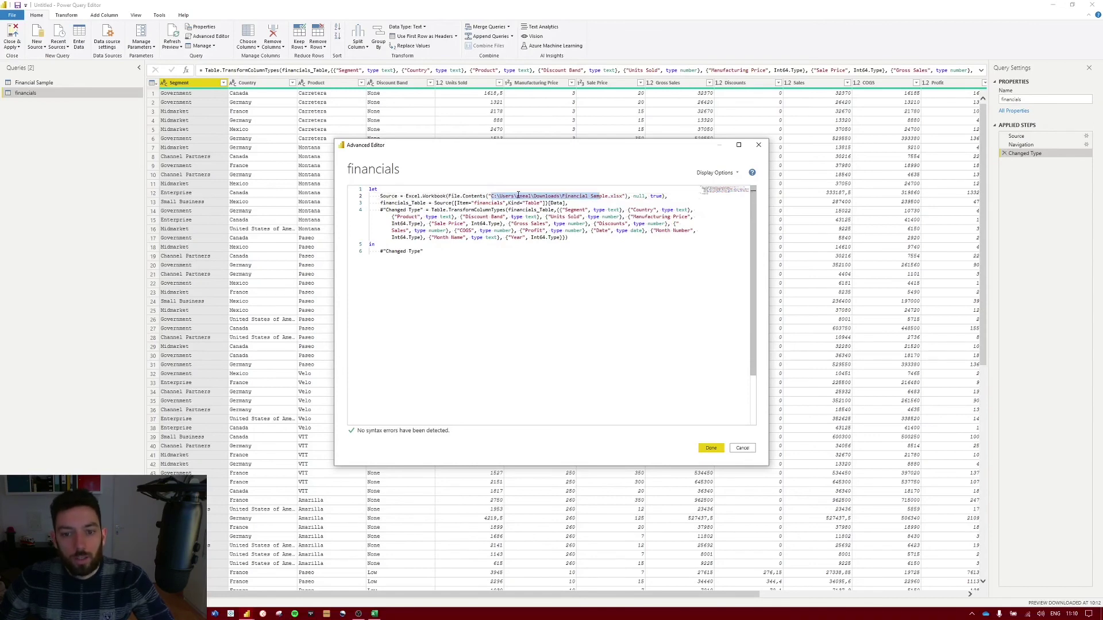
{"action": "left_click", "coordinate": [747, 447]}
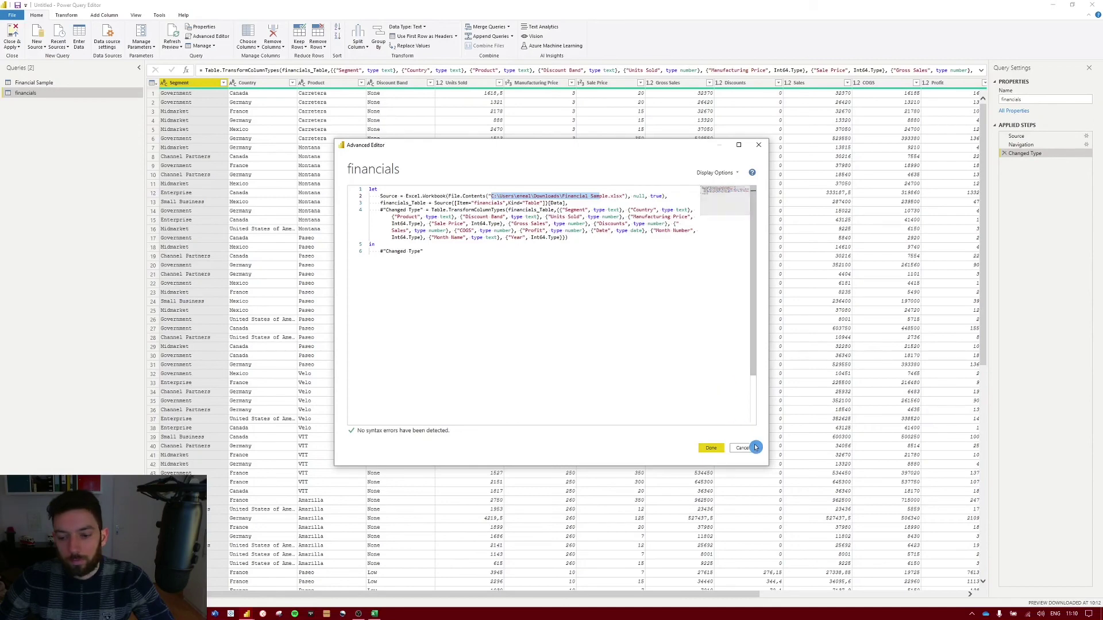
Leave the Power Query Editor and restore the deleted visuals on the report page
{"action": "left_click", "coordinate": [14, 48]}
{"action": "left_click", "coordinate": [26, 75]}
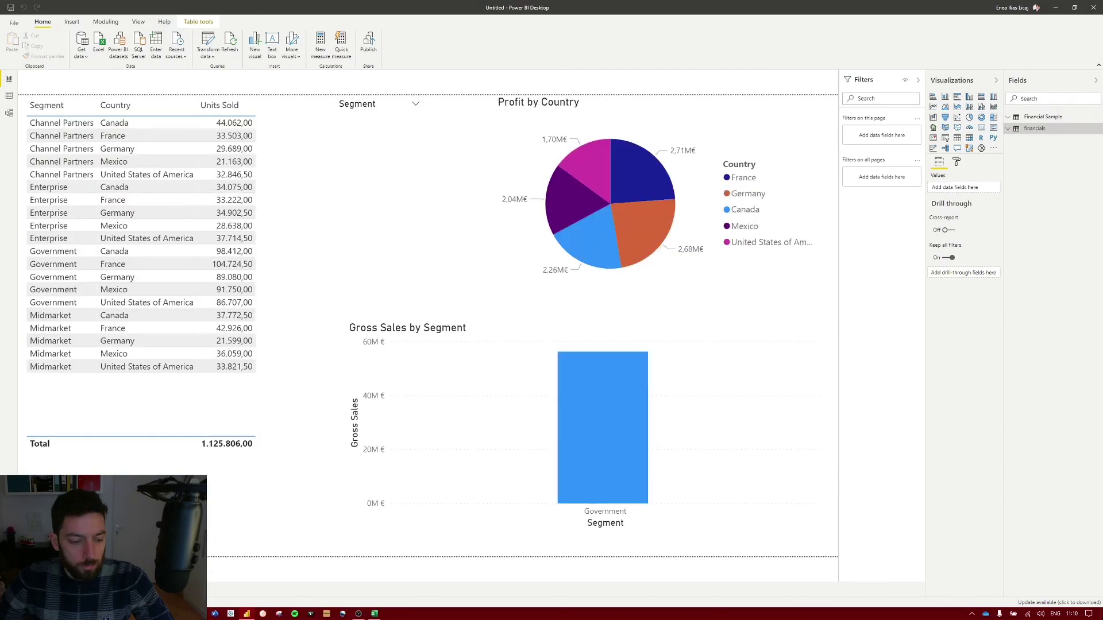
{"action": "left_click", "coordinate": [238, 533]}
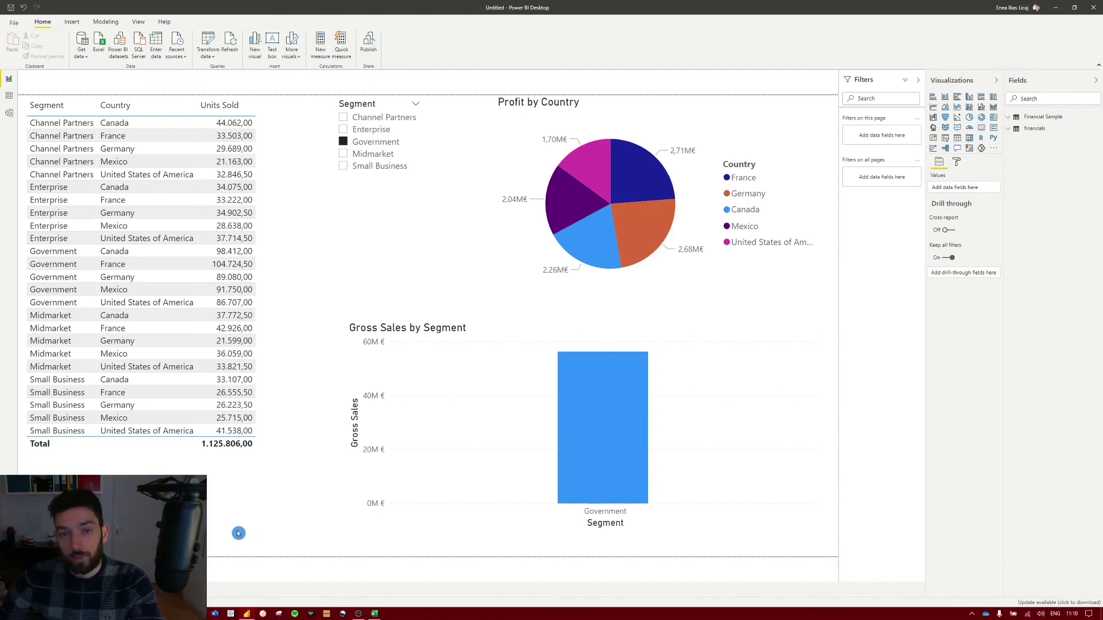
Save the report as test and publish it to My workspace
{"action": "left_click", "coordinate": [370, 53]}
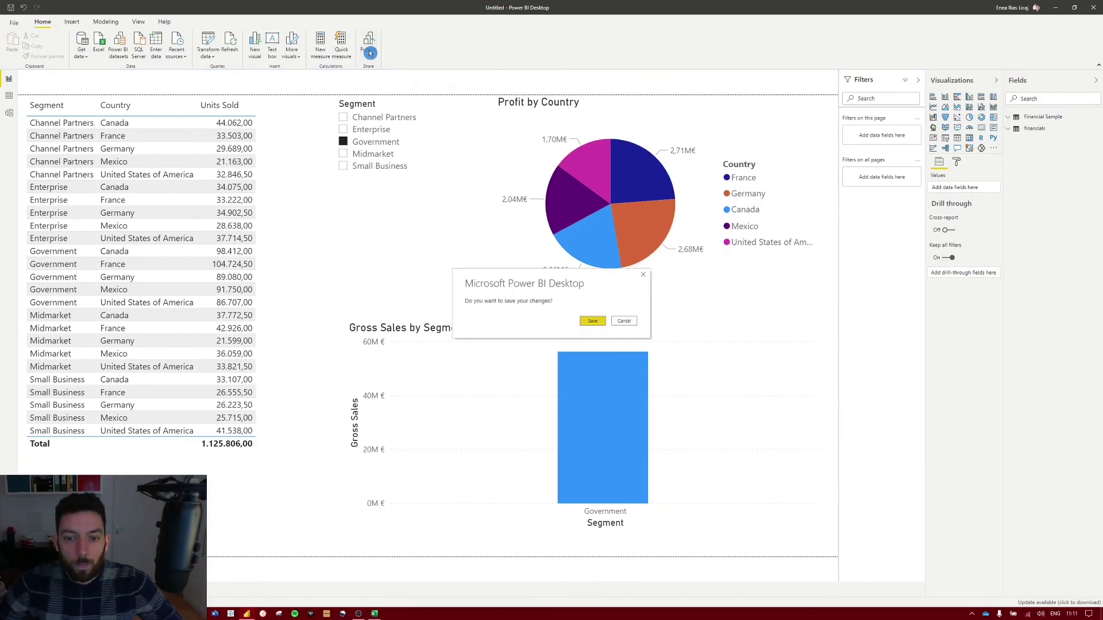
{"action": "left_click", "coordinate": [588, 323]}
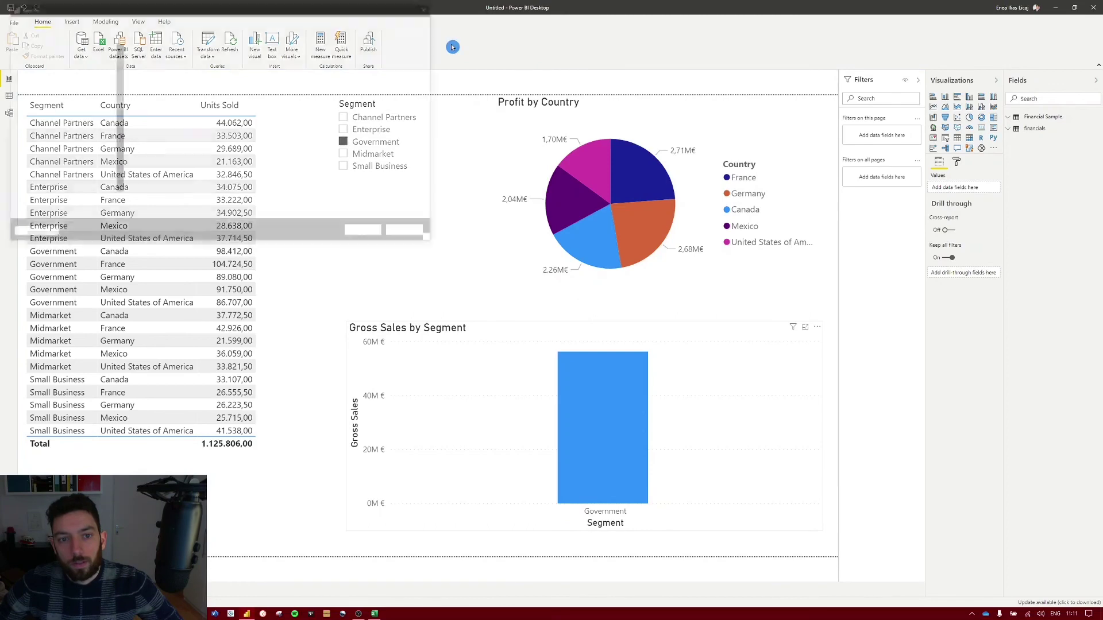
{"action": "key", "text": "Escape"}
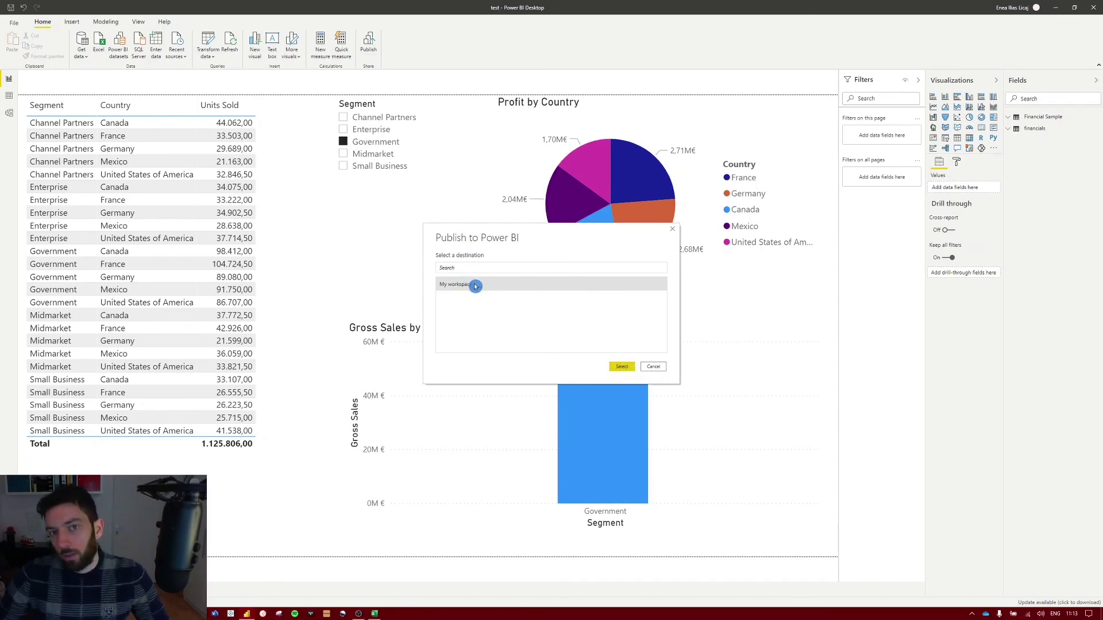
{"action": "left_click", "coordinate": [623, 367]}
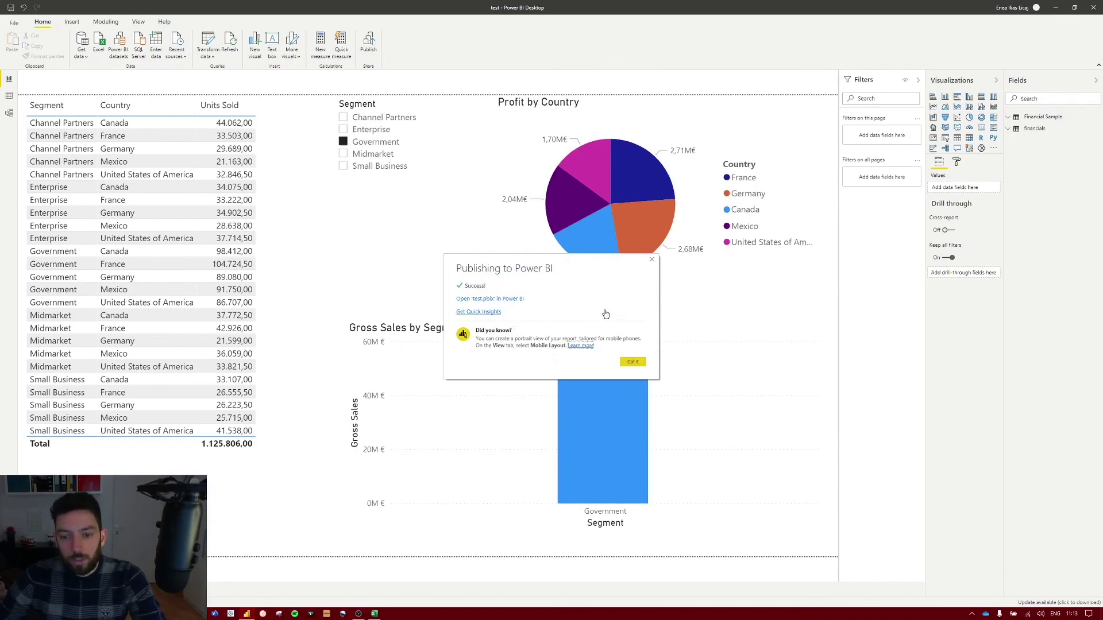
{"action": "left_click", "coordinate": [632, 362]}
Switch to the Power BI service in the browser, refresh My workspace, and open the published test report
{"action": "mouse_move", "coordinate": [626, 359]}
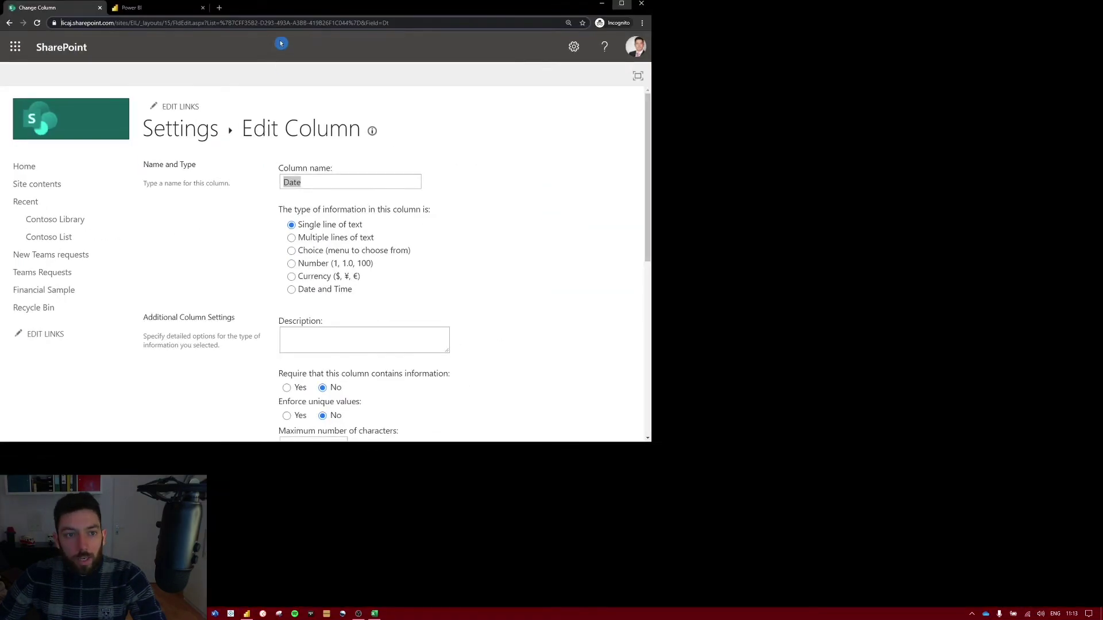
{"action": "left_click", "coordinate": [132, 7]}
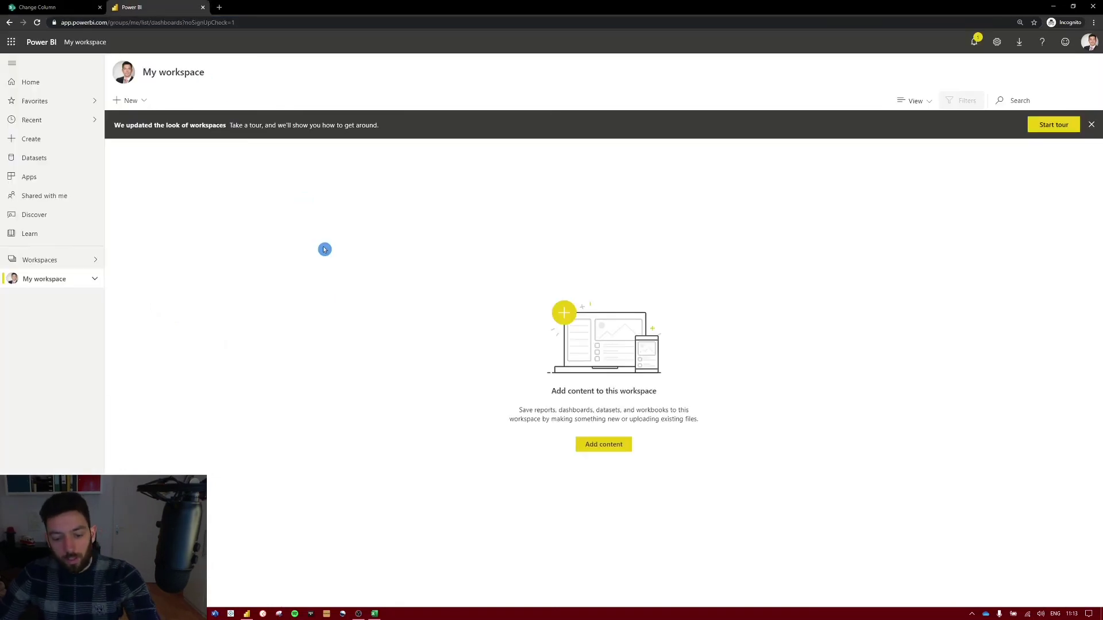
{"action": "key", "text": "F5"}
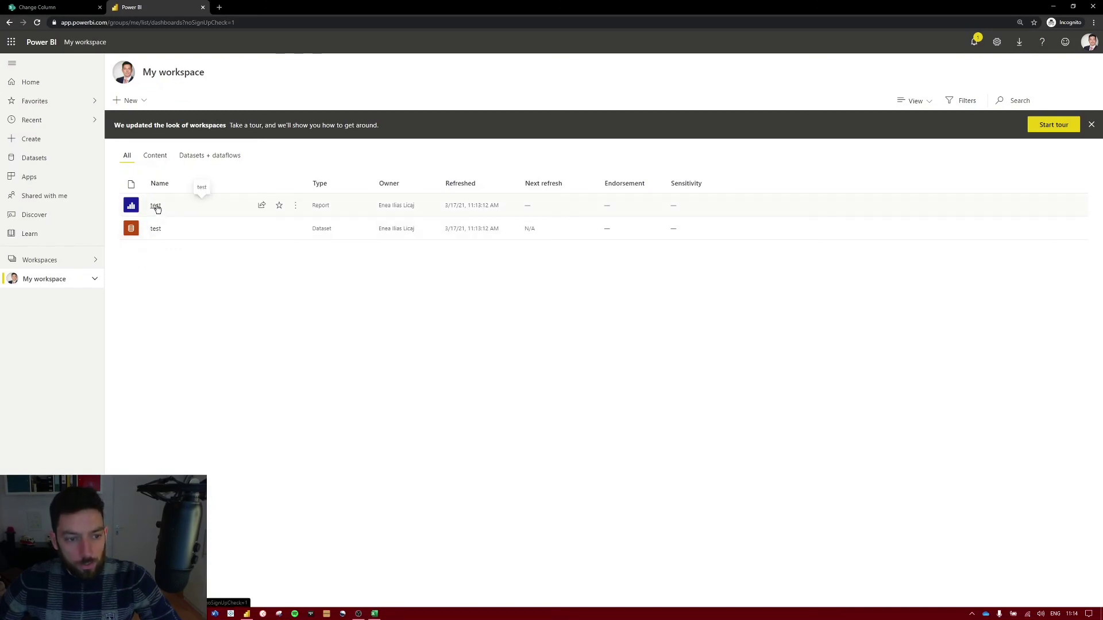
{"action": "left_click", "coordinate": [156, 206]}
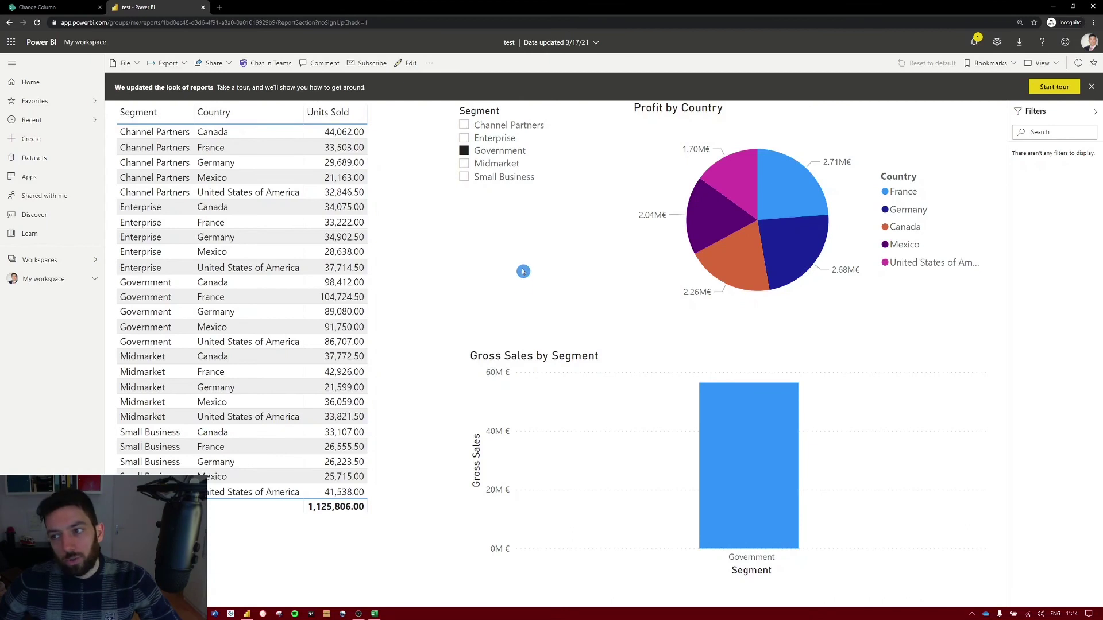
View the report's file options, return to My workspace, and check the test report's sharing options and access list
{"action": "left_click", "coordinate": [136, 64]}
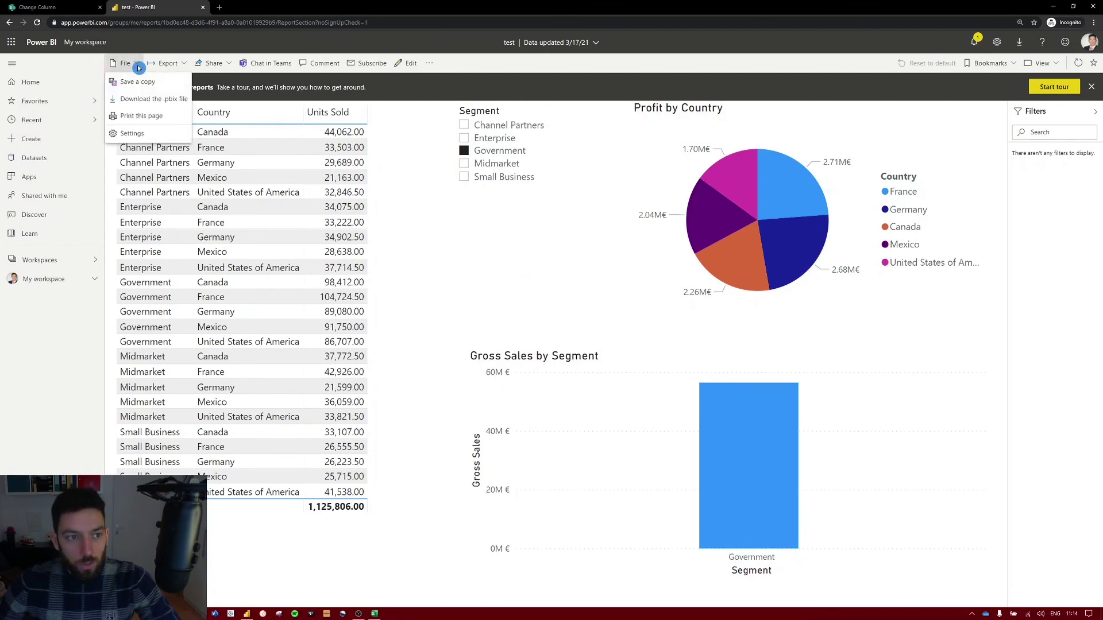
{"action": "left_click", "coordinate": [91, 46]}
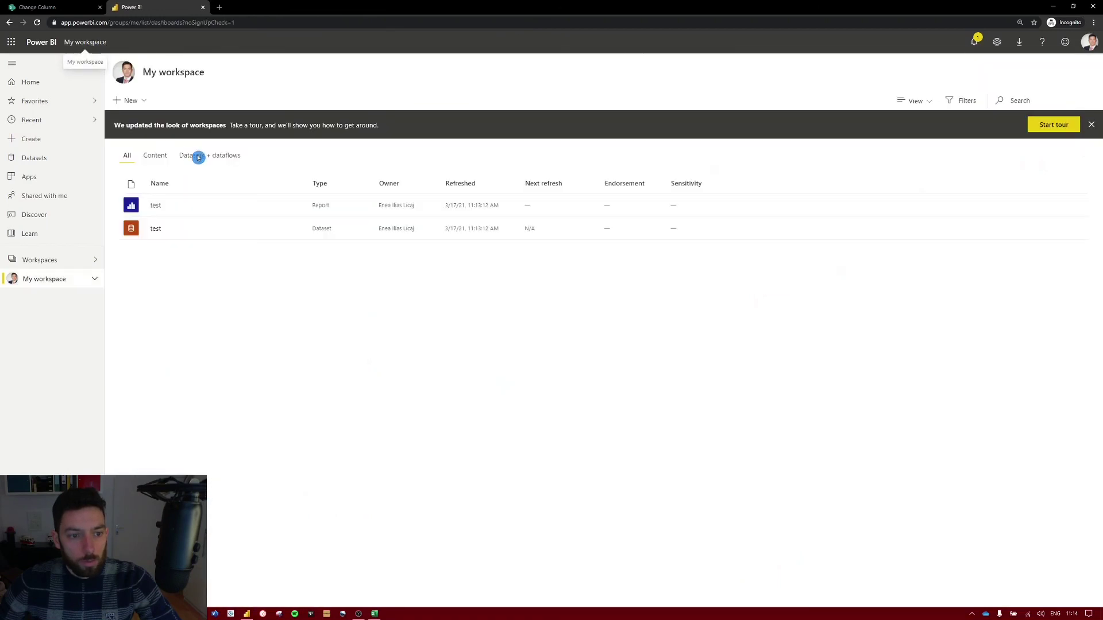
{"action": "left_click", "coordinate": [261, 205]}
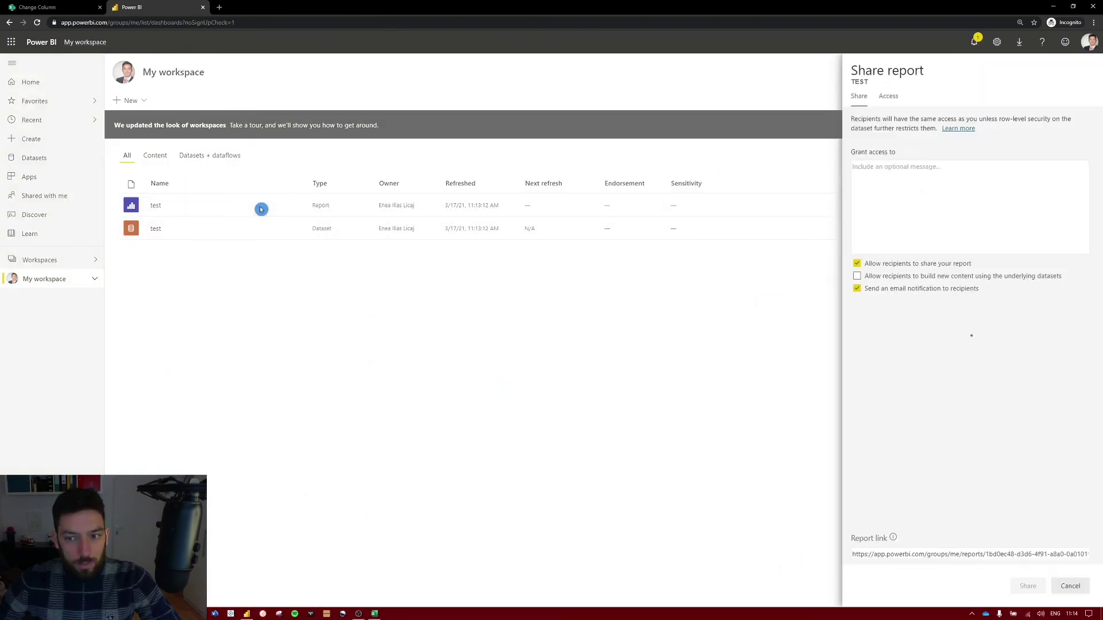
{"action": "left_click", "coordinate": [869, 166]}
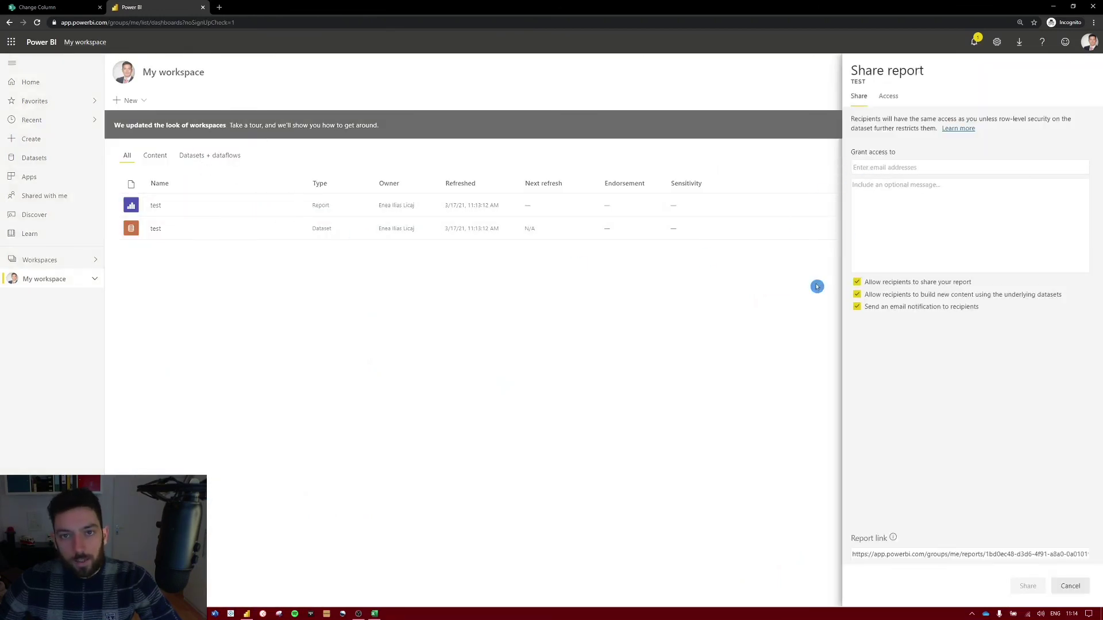
{"action": "left_click", "coordinate": [888, 96]}
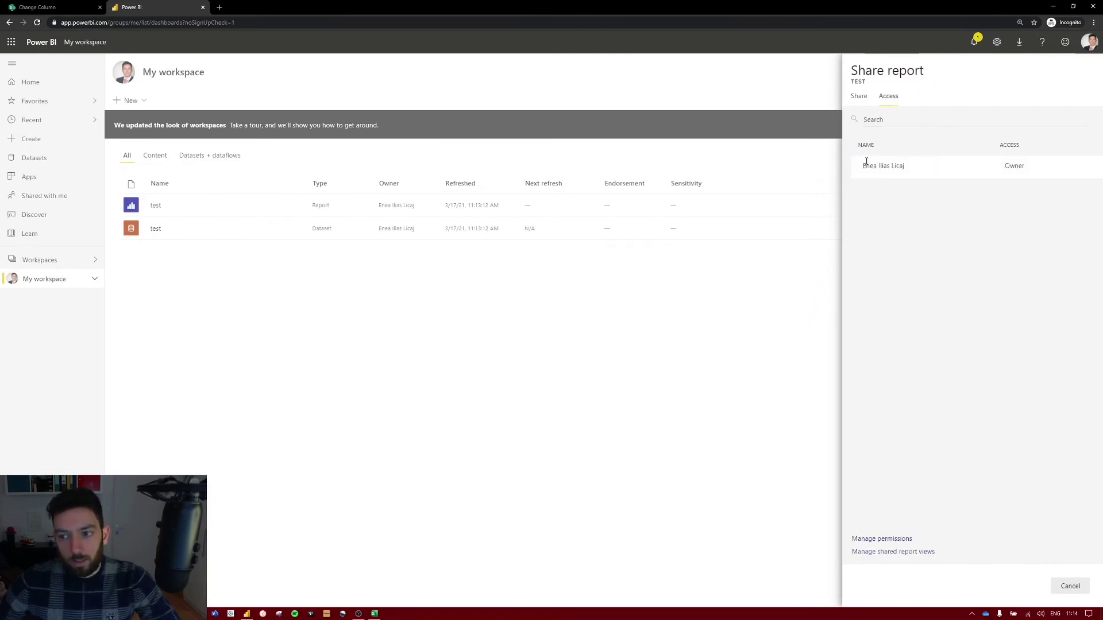